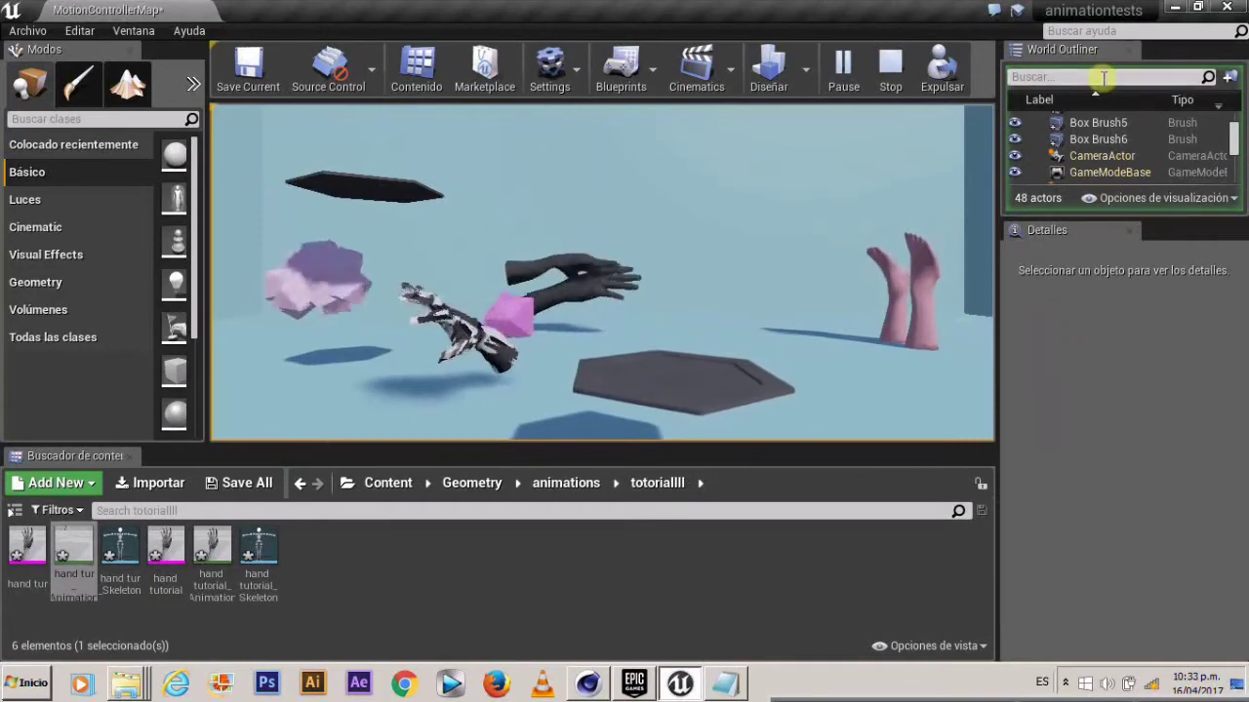
Stop the running level preview and switch to Cinema 4D.
{"action": "left_click", "coordinate": [888, 68]}
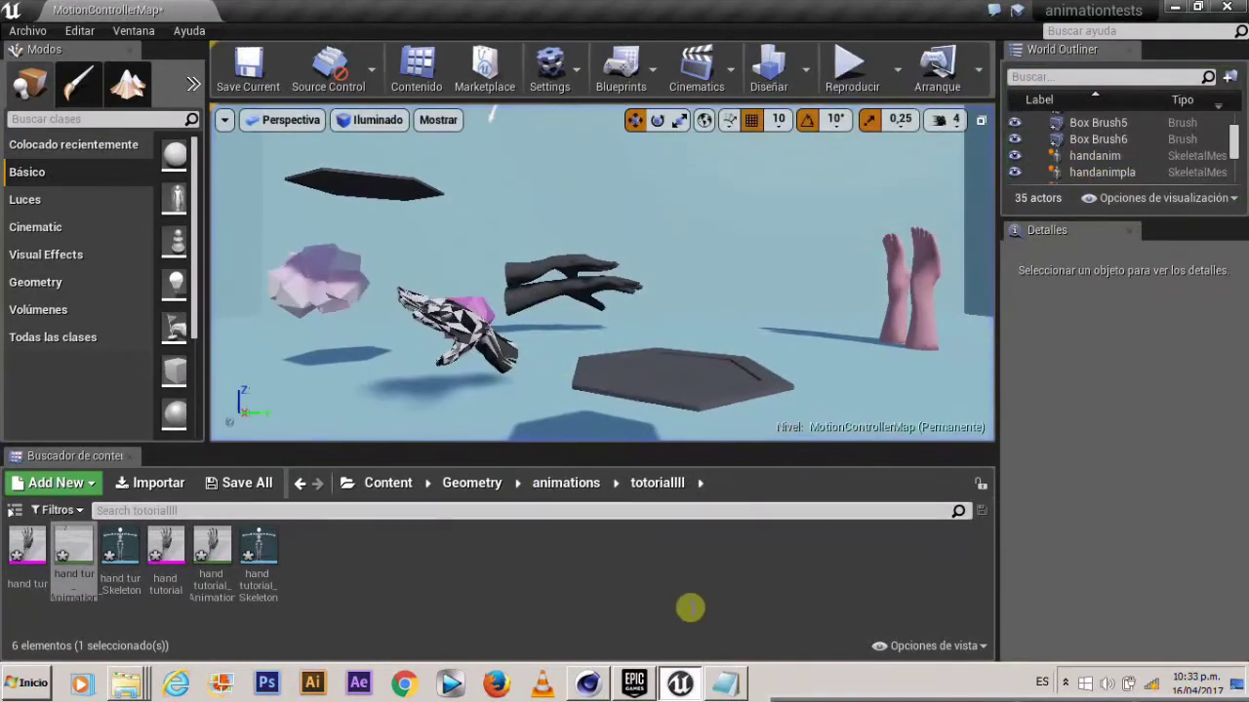
{"action": "left_click", "coordinate": [588, 688]}
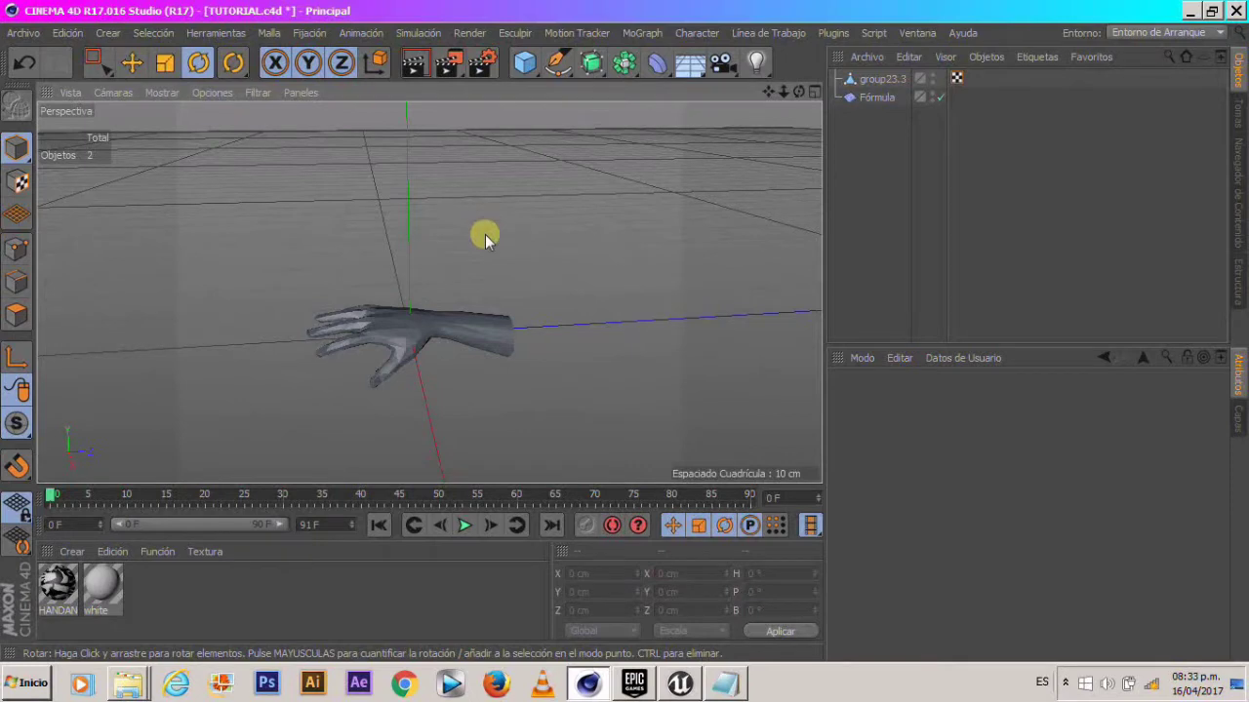
Delete the existing Fórmula deformer from the hand scene.
{"action": "mouse_move", "coordinate": [407, 240]}
{"action": "left_mouse_down", "text": "alt"}
{"action": "mouse_move", "coordinate": [404, 256]}
{"action": "mouse_move", "coordinate": [509, 271]}
{"action": "mouse_move", "coordinate": [455, 234]}
{"action": "mouse_move", "coordinate": [565, 255]}
{"action": "mouse_move", "coordinate": [381, 234]}
{"action": "left_mouse_up", "text": "alt"}
{"action": "mouse_move", "coordinate": [445, 265]}
{"action": "left_mouse_down", "text": "alt"}
{"action": "mouse_move", "coordinate": [357, 254]}
{"action": "mouse_move", "coordinate": [438, 296]}
{"action": "mouse_move", "coordinate": [408, 294]}
{"action": "mouse_move", "coordinate": [384, 342]}
{"action": "mouse_move", "coordinate": [461, 188]}
{"action": "left_mouse_up", "text": "alt"}
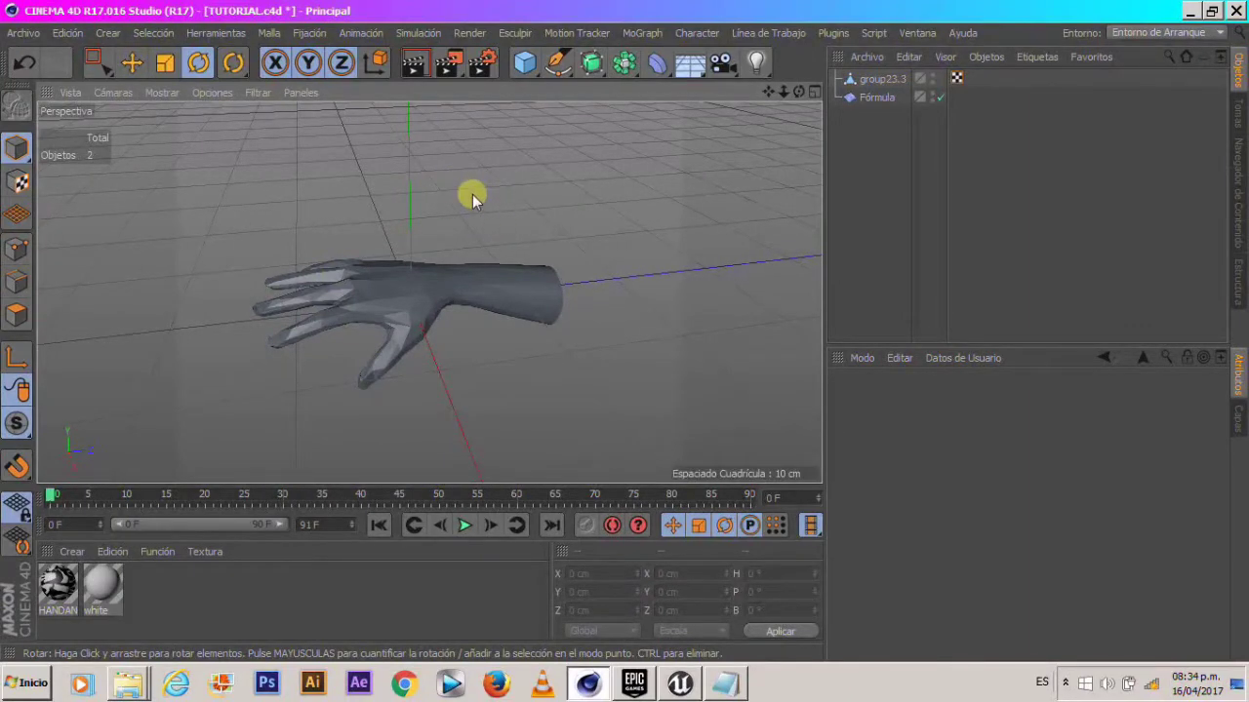
{"action": "mouse_move", "coordinate": [477, 240]}
{"action": "left_mouse_down", "text": "alt"}
{"action": "mouse_move", "coordinate": [365, 218]}
{"action": "mouse_move", "coordinate": [402, 225]}
{"action": "left_mouse_up", "text": "alt"}
{"action": "left_click", "coordinate": [874, 97]}
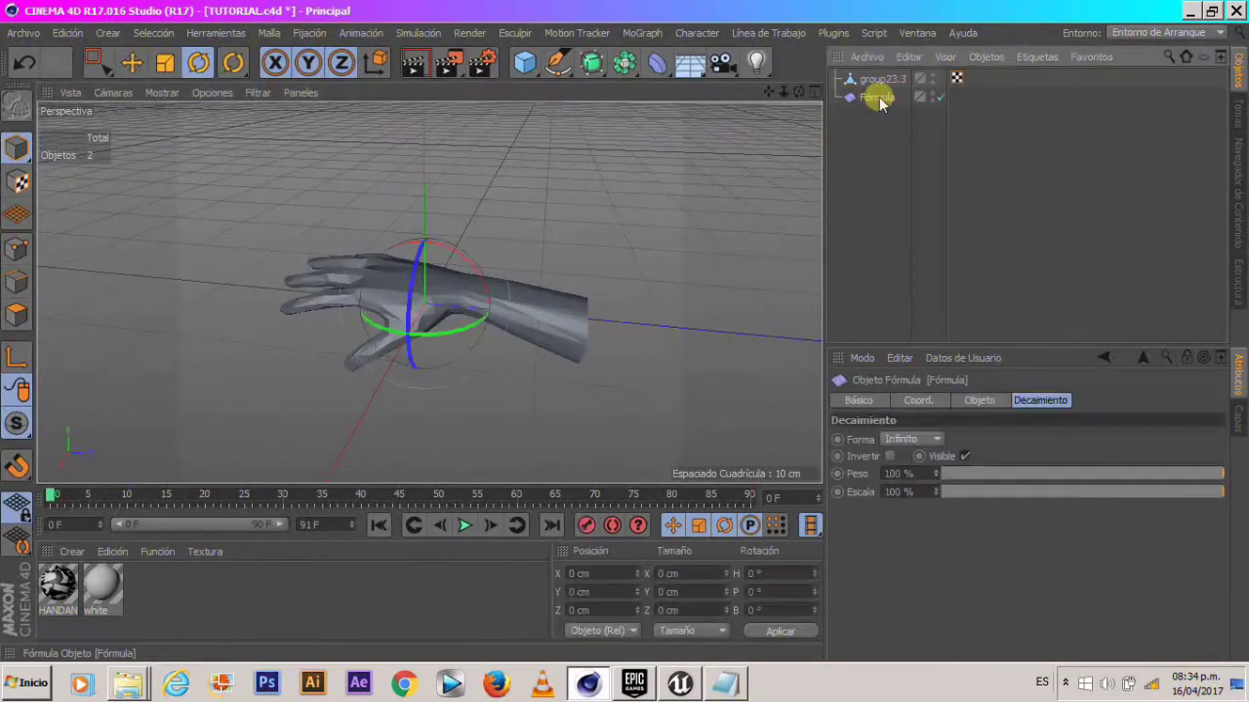
{"action": "key", "text": "Delete"}
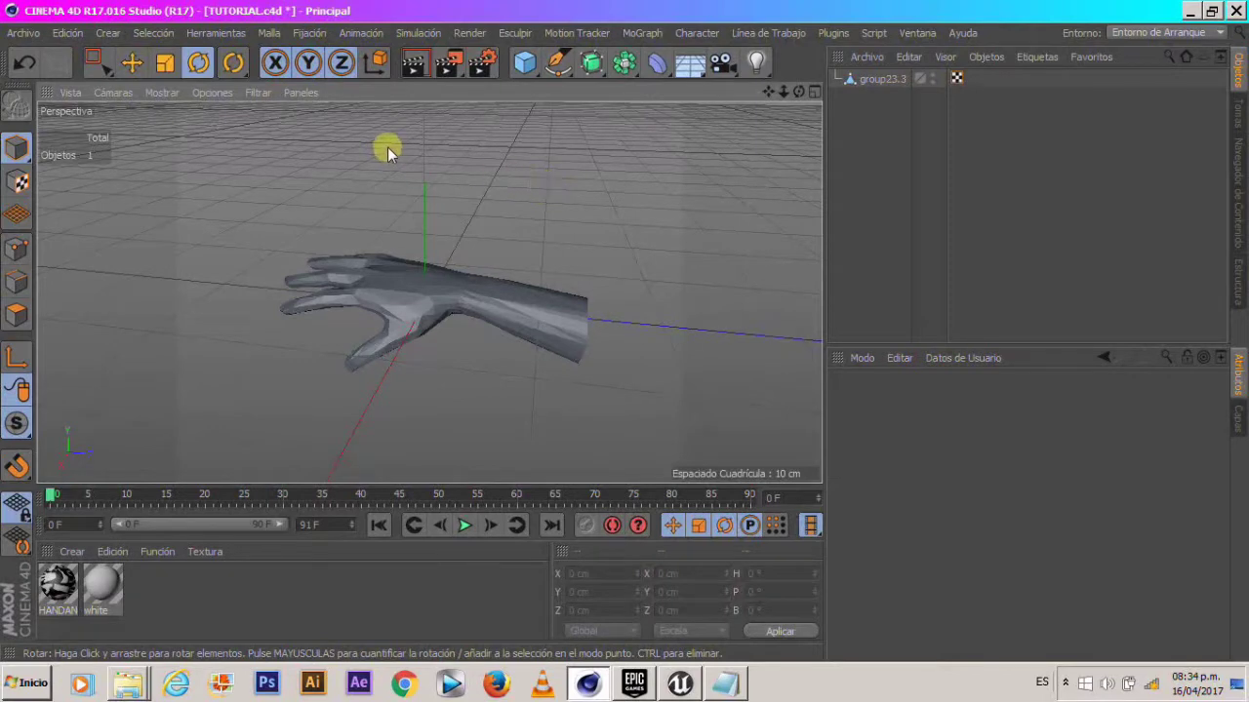
Add a new Fórmula deformer and make it a child of the hand mesh group23.3.
{"action": "left_click_drag", "start_coordinate": [423, 202], "coordinate": [483, 243], "text": "alt"}
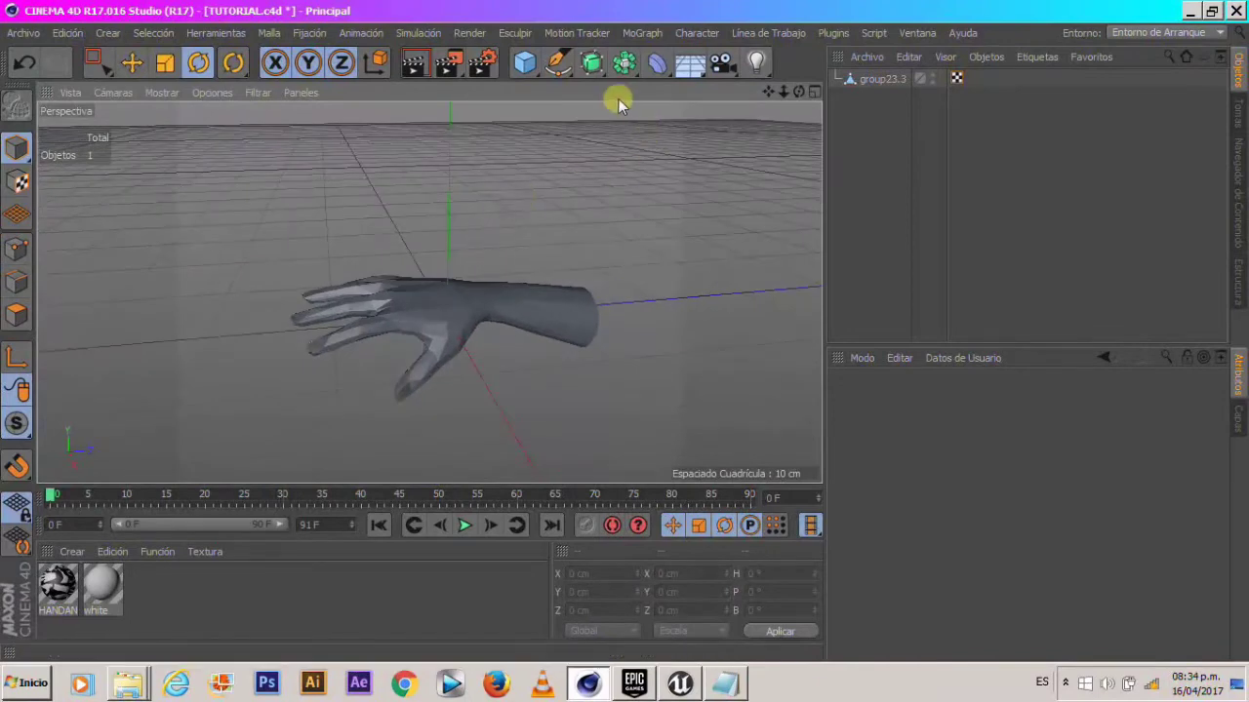
{"action": "left_click_drag", "start_coordinate": [654, 71], "coordinate": [270, 290]}
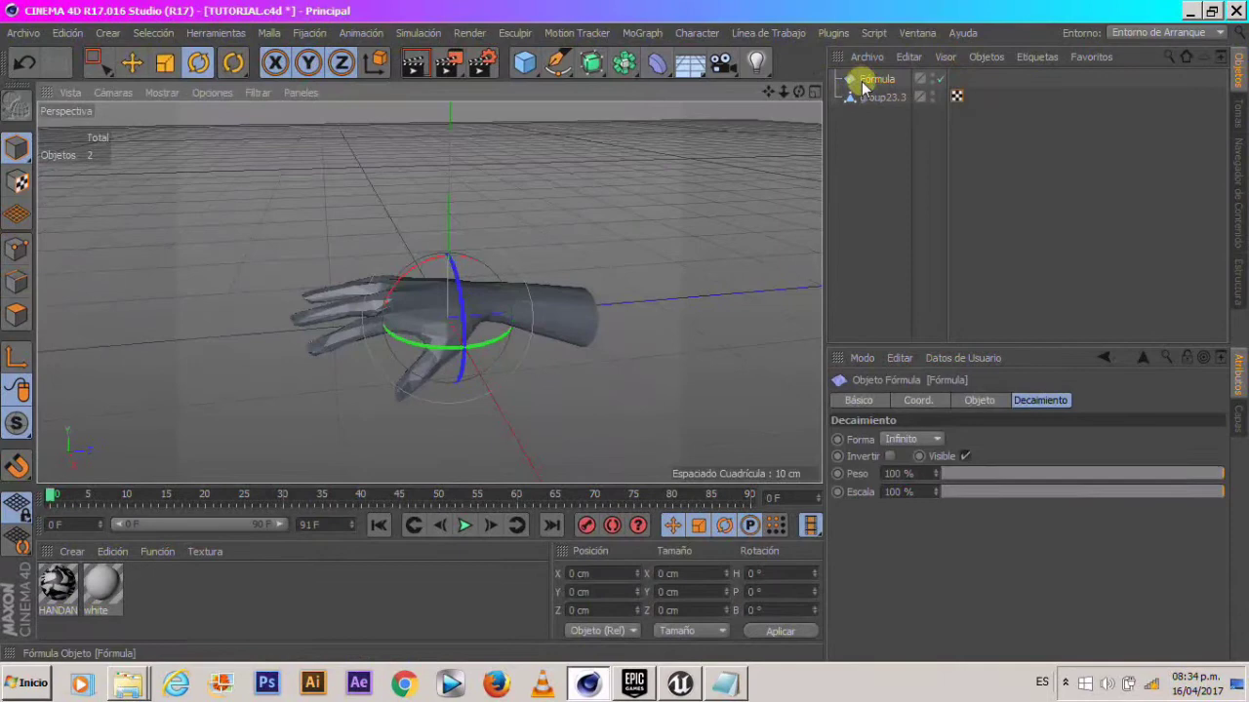
{"action": "left_click_drag", "start_coordinate": [862, 78], "coordinate": [874, 98]}
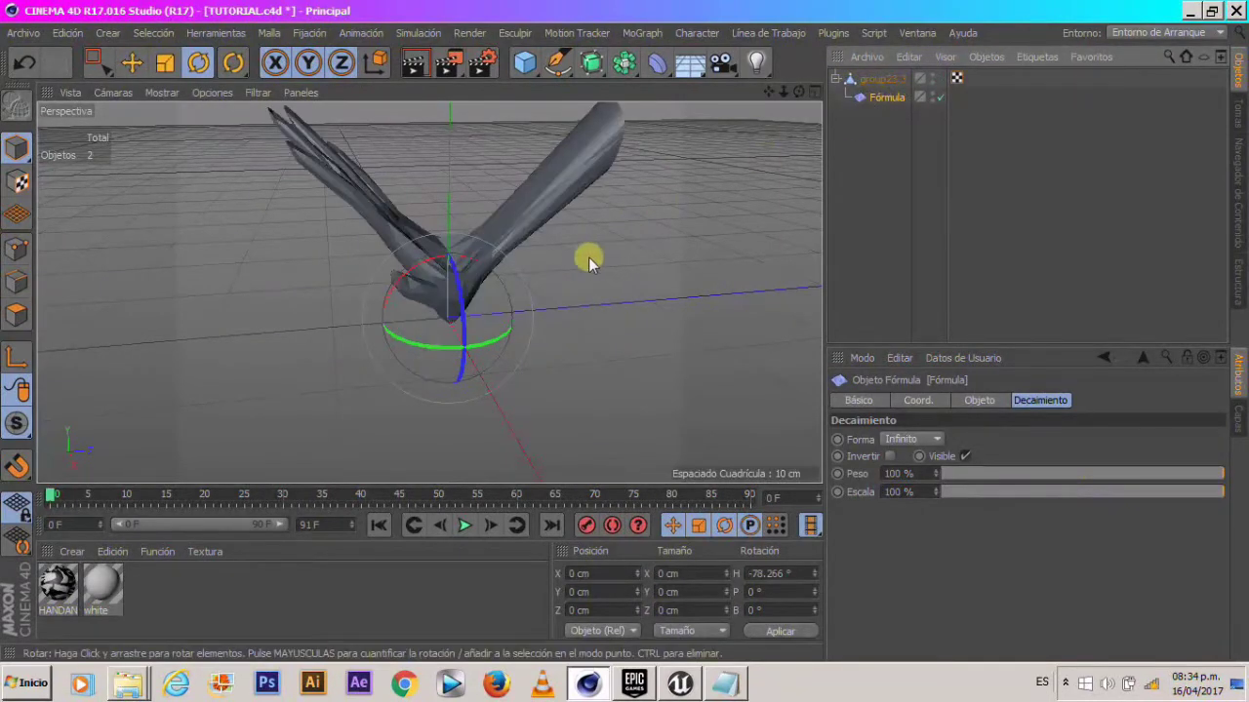
Fit the Fórmula deformer's size to its parent hand mesh.
{"action": "left_click_drag", "start_coordinate": [455, 282], "coordinate": [552, 293]}
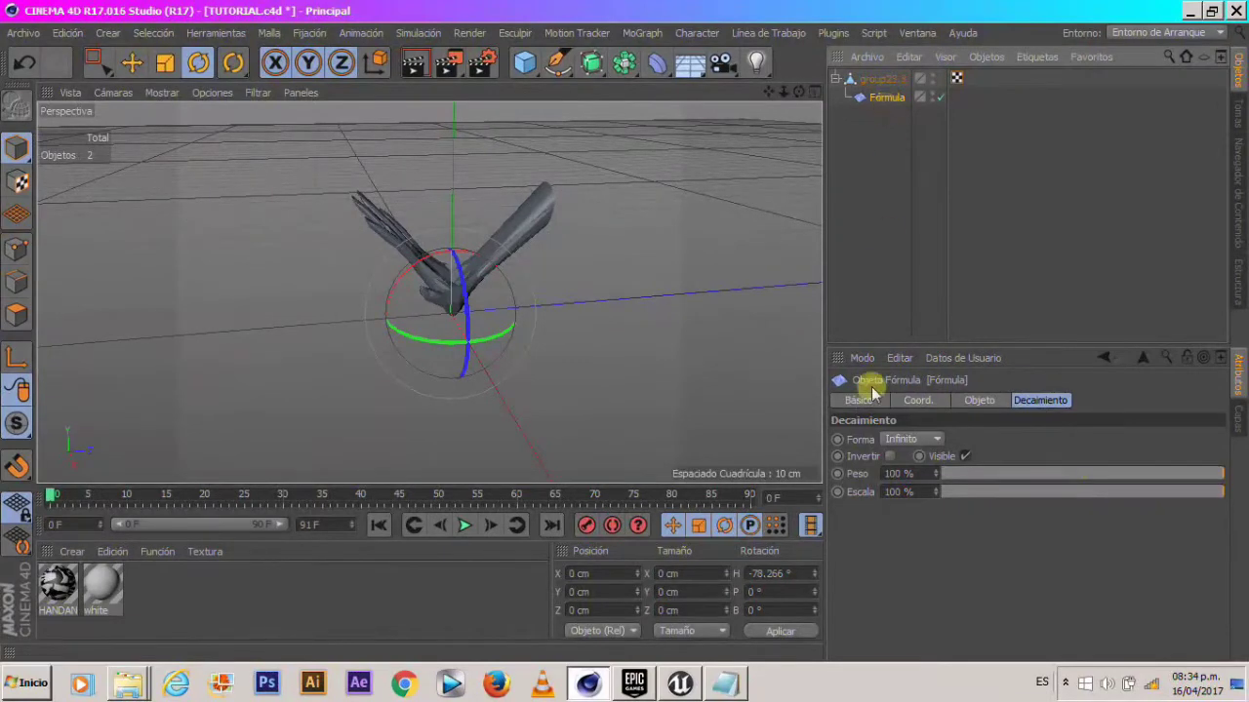
{"action": "left_click", "coordinate": [975, 401]}
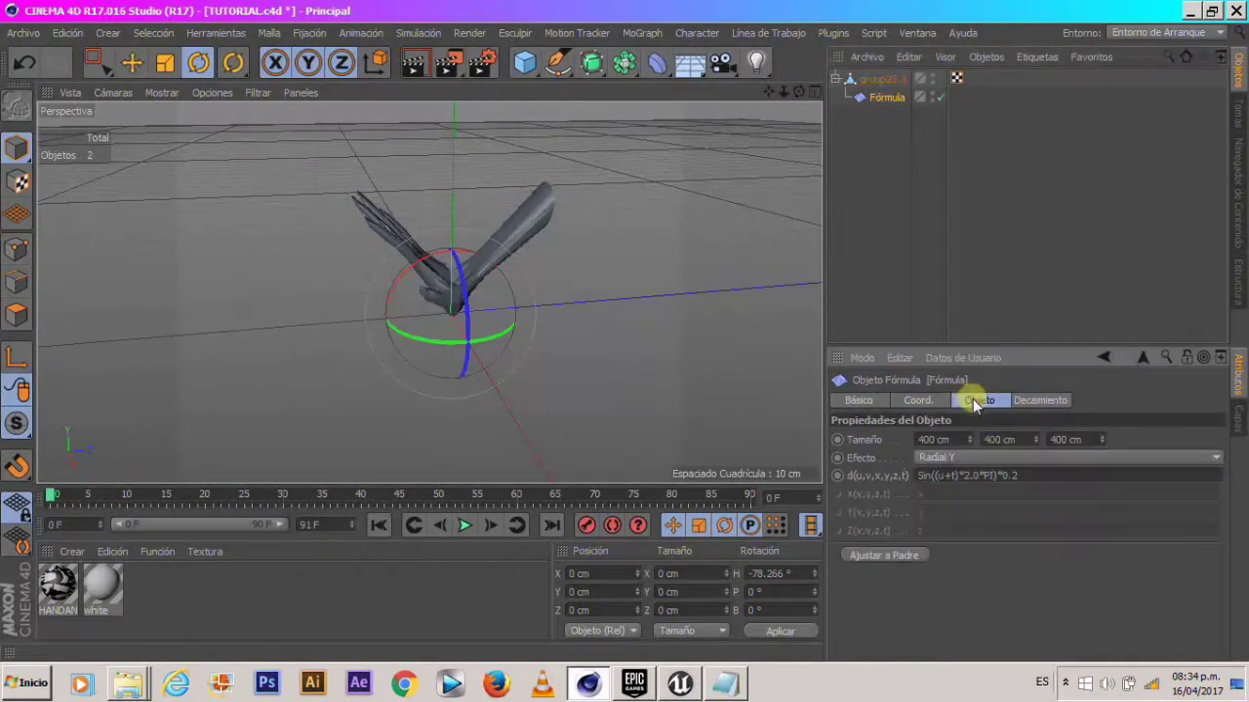
{"action": "left_click", "coordinate": [886, 555]}
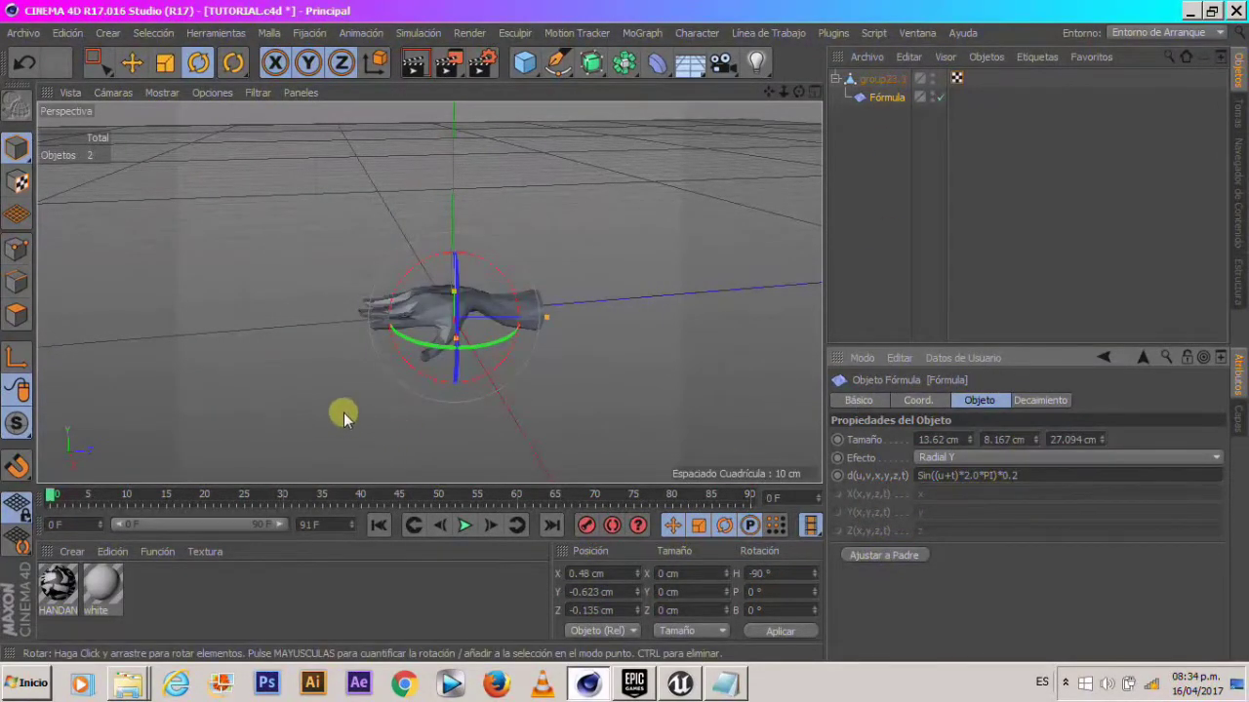
Play the deformed hand animation, inspect it from several angles, and return to frame 0.
{"action": "left_click", "coordinate": [465, 527]}
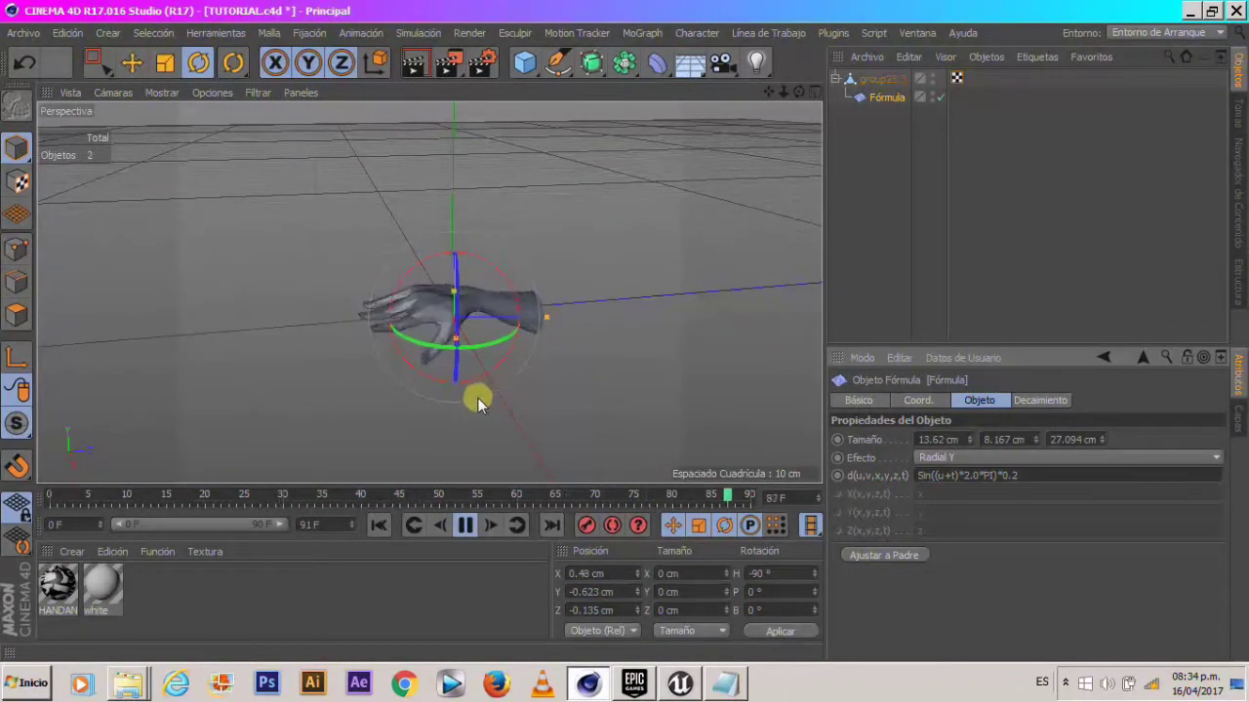
{"action": "left_click", "coordinate": [549, 403]}
{"action": "left_click_drag", "start_coordinate": [505, 393], "coordinate": [407, 293], "text": "alt"}
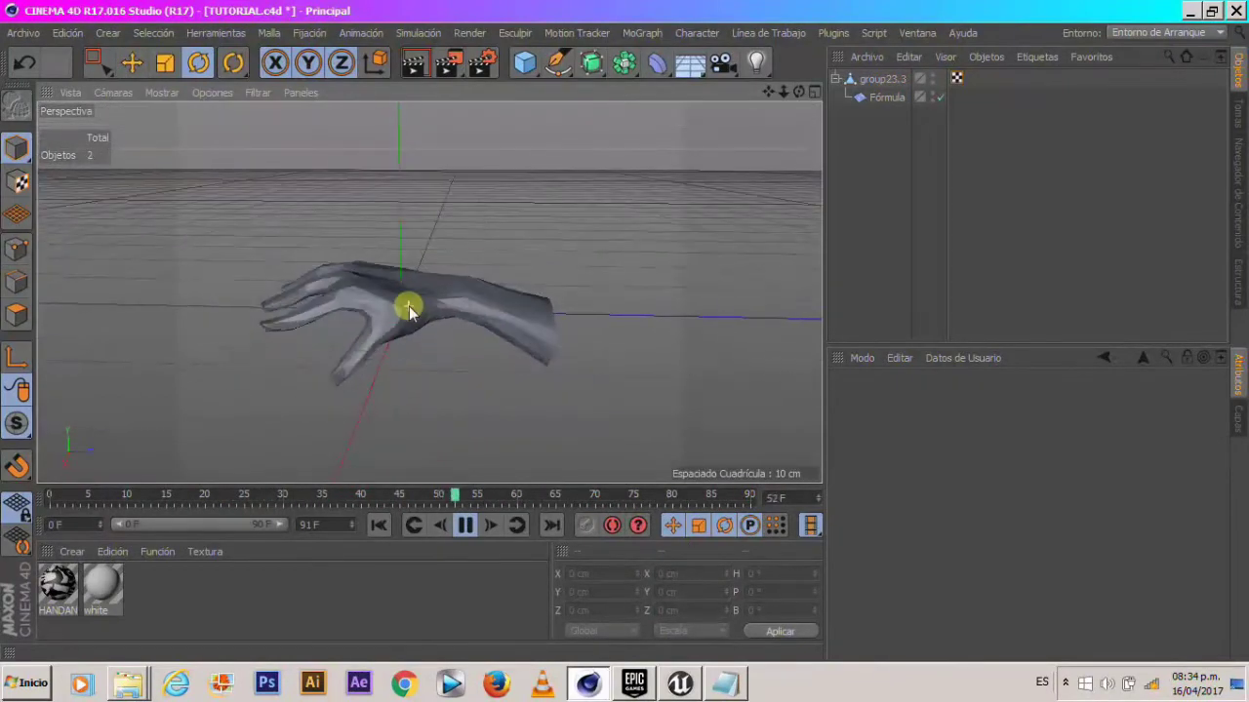
{"action": "left_click_drag", "start_coordinate": [445, 367], "coordinate": [485, 399], "text": "alt"}
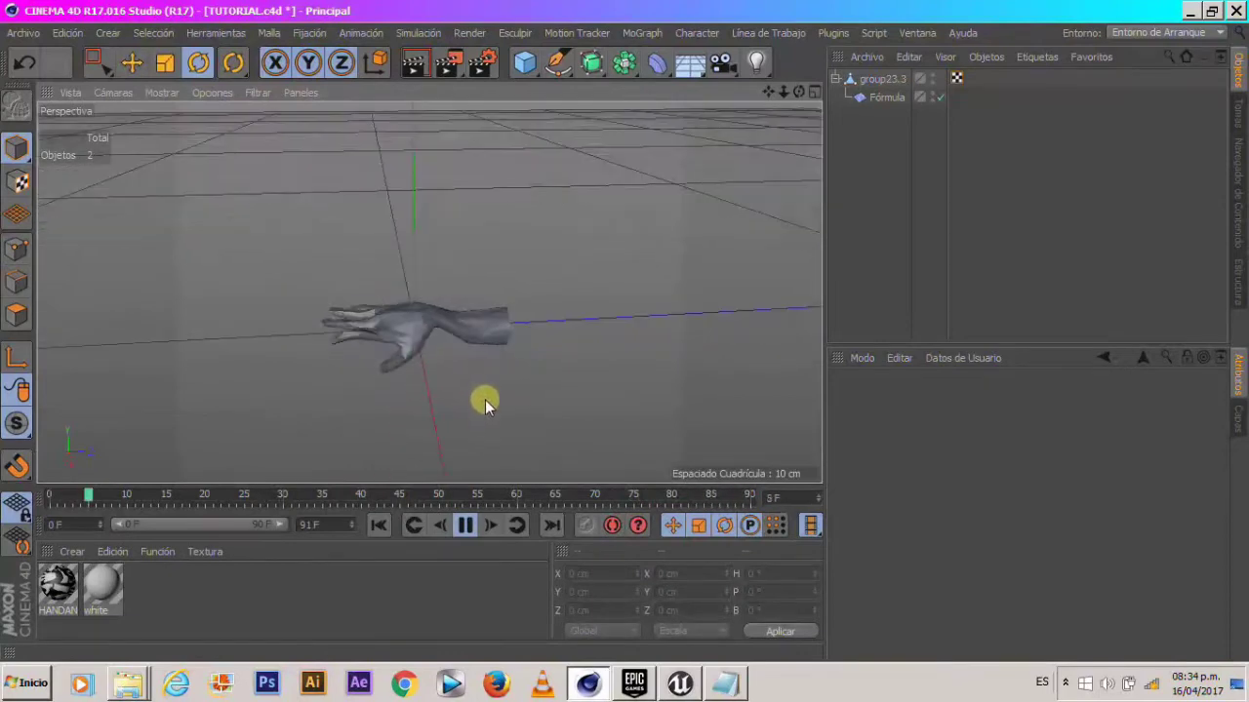
{"action": "left_click", "coordinate": [465, 524]}
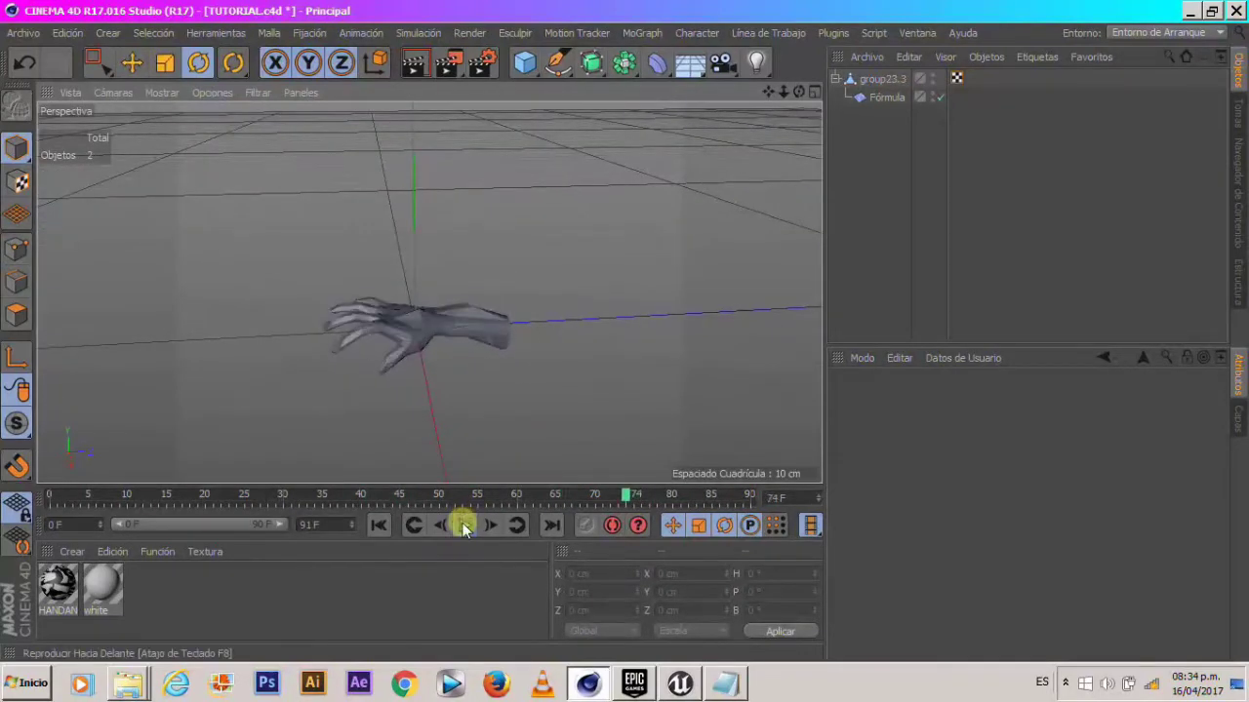
{"action": "left_click", "coordinate": [378, 525]}
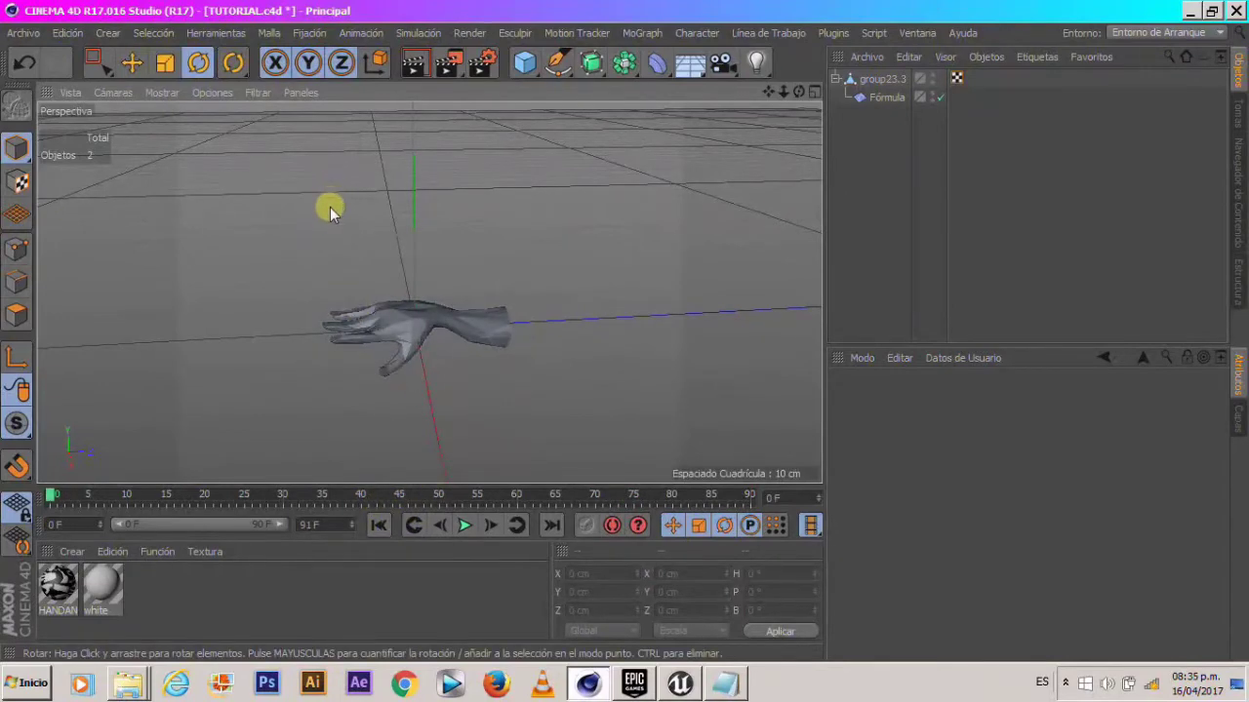
{"action": "left_click", "coordinate": [883, 79]}
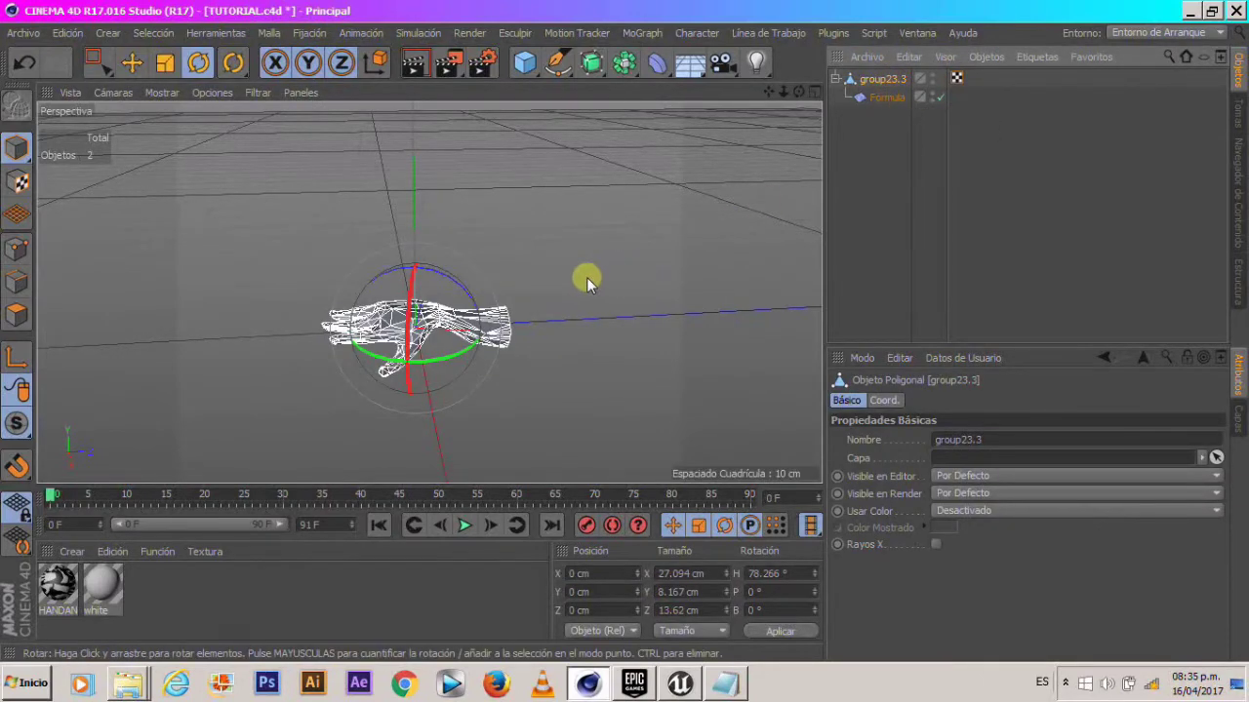
{"action": "left_click", "coordinate": [842, 167]}
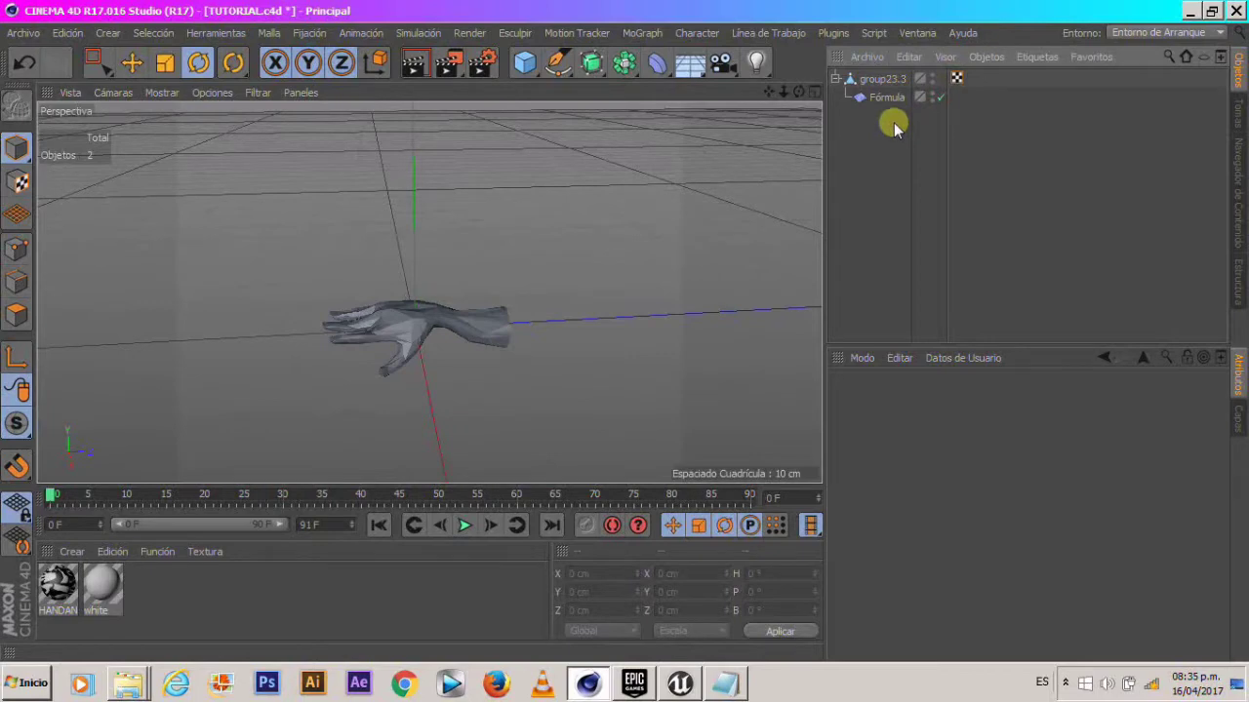
{"action": "left_click", "coordinate": [882, 82]}
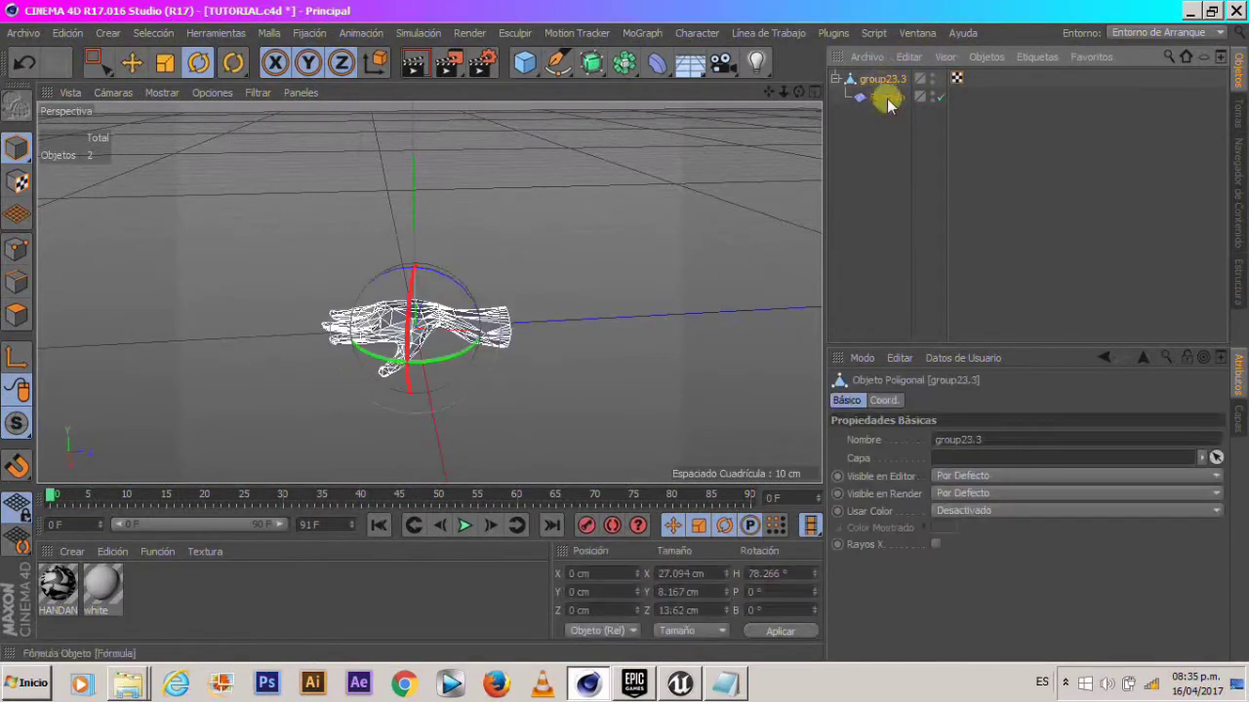
{"action": "left_click", "coordinate": [680, 268]}
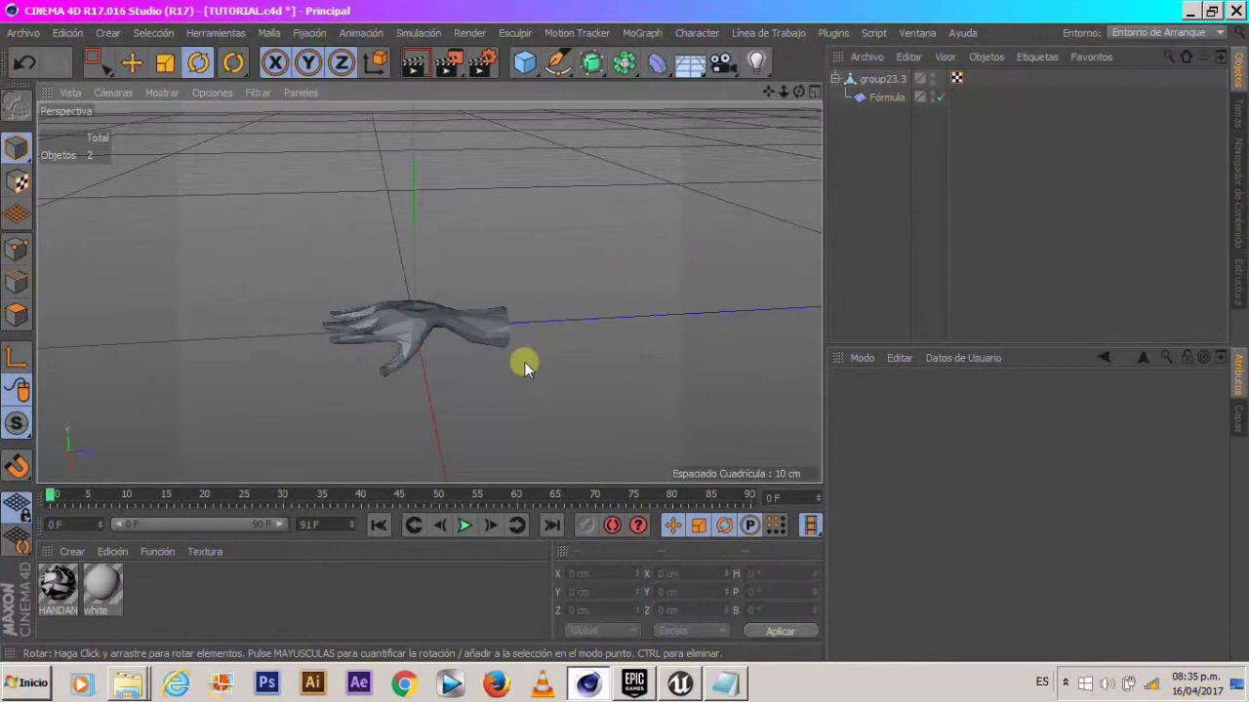
Replay the Fórmula-driven hand movement and rewind to the first frame.
{"action": "left_click", "coordinate": [465, 525]}
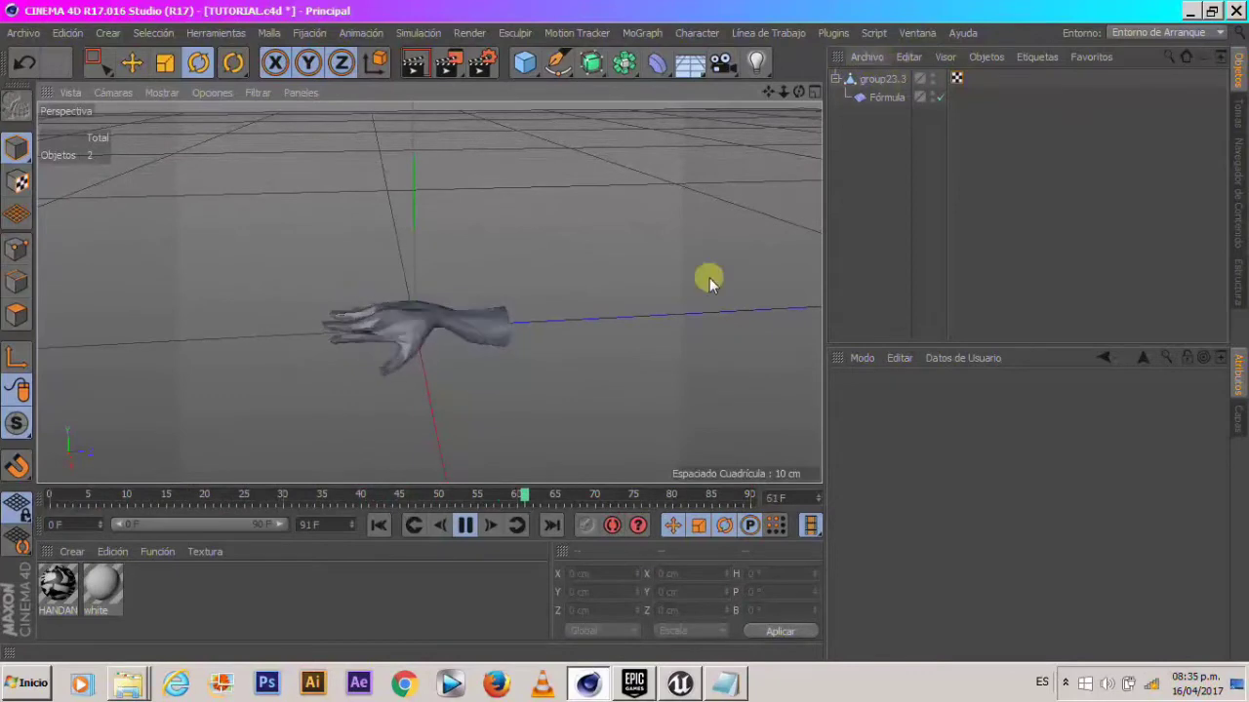
{"action": "left_click", "coordinate": [466, 524]}
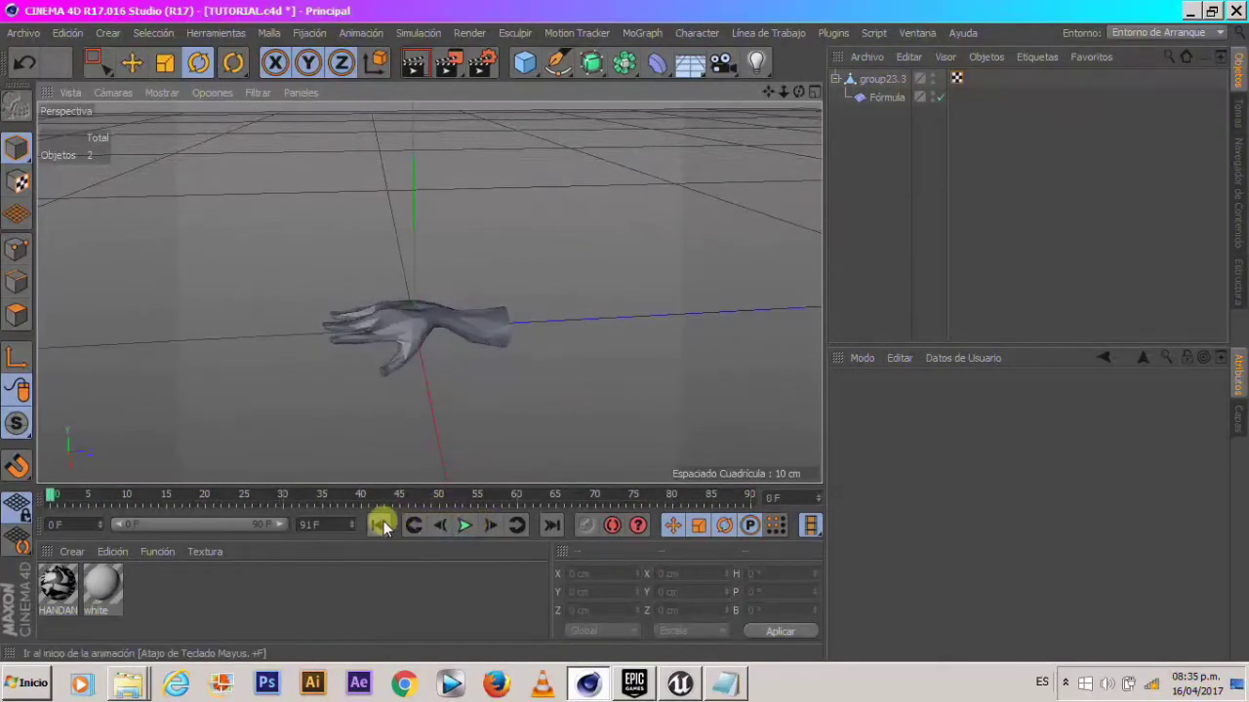
Add a Punto Caché character tag to the group23.3 hand mesh.
{"action": "left_click", "coordinate": [864, 82]}
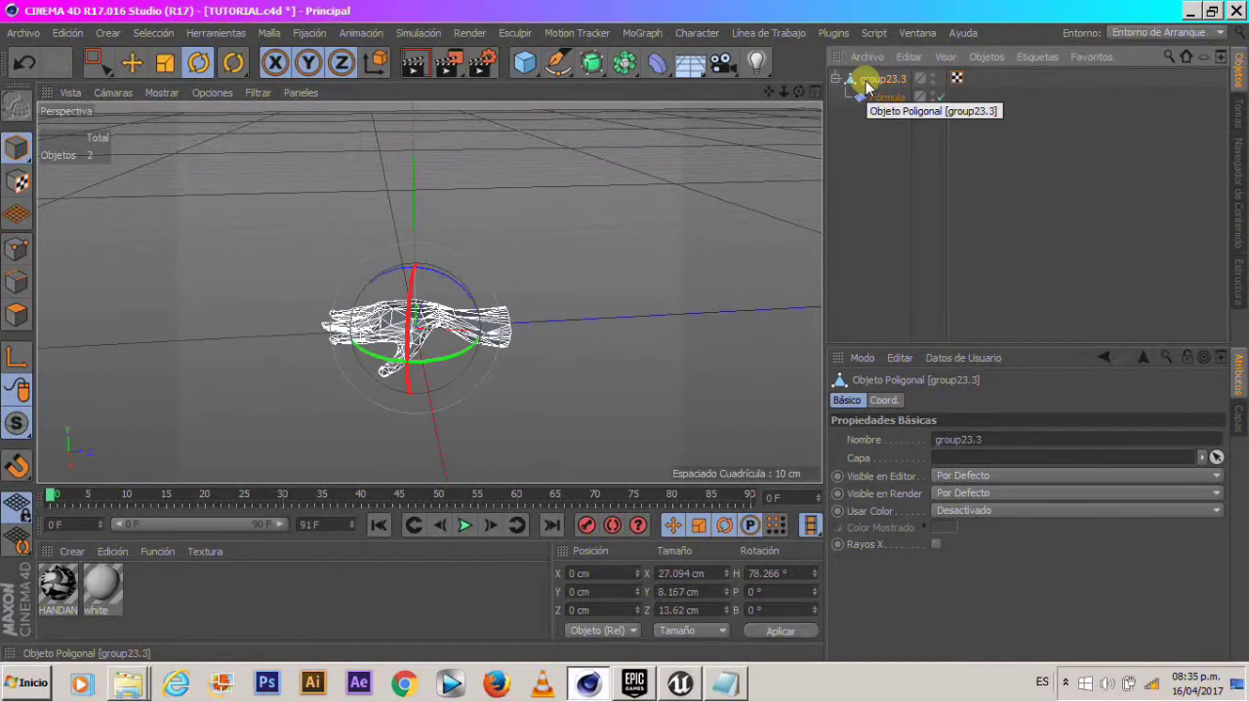
{"action": "right_click", "coordinate": [864, 84]}
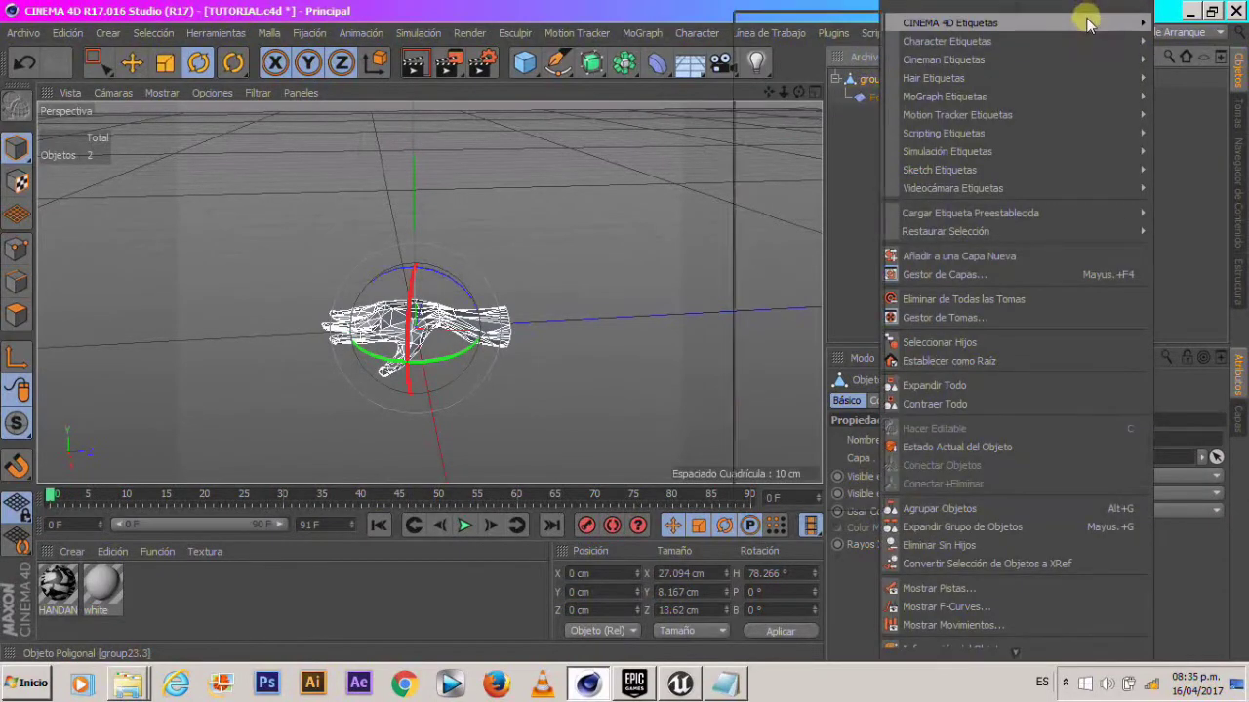
{"action": "mouse_move", "coordinate": [970, 41]}
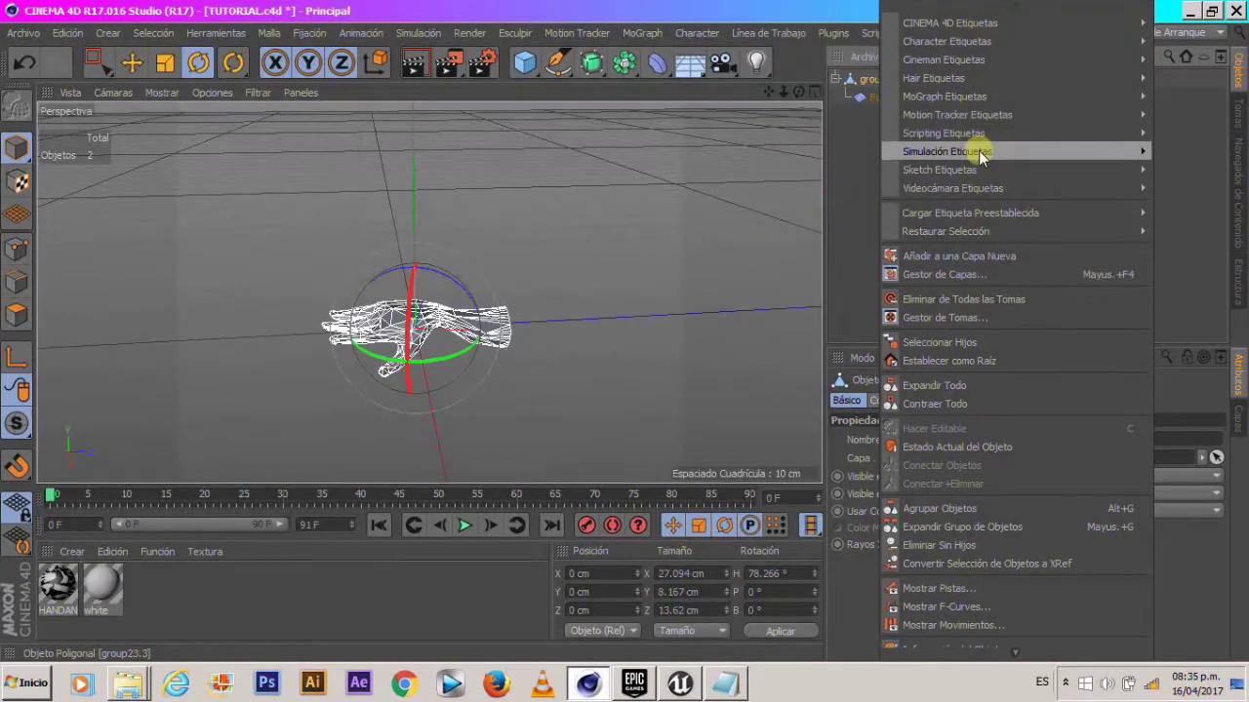
{"action": "mouse_move", "coordinate": [964, 94]}
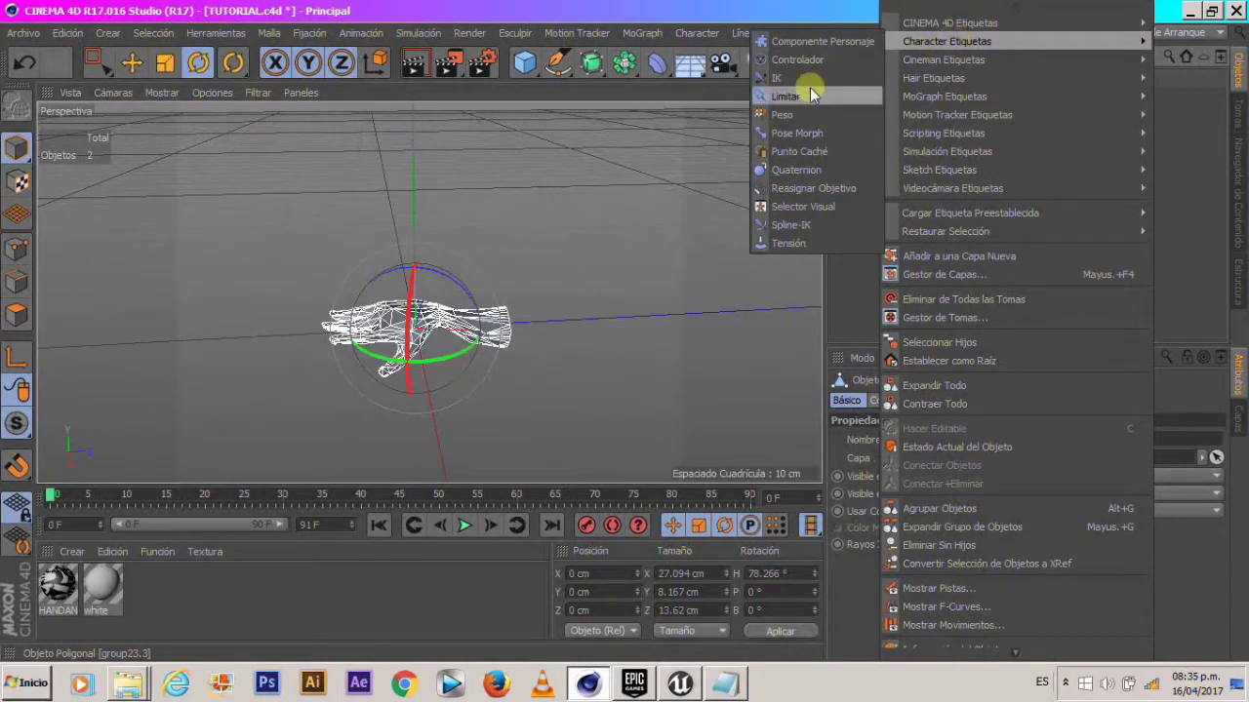
{"action": "left_click", "coordinate": [790, 151]}
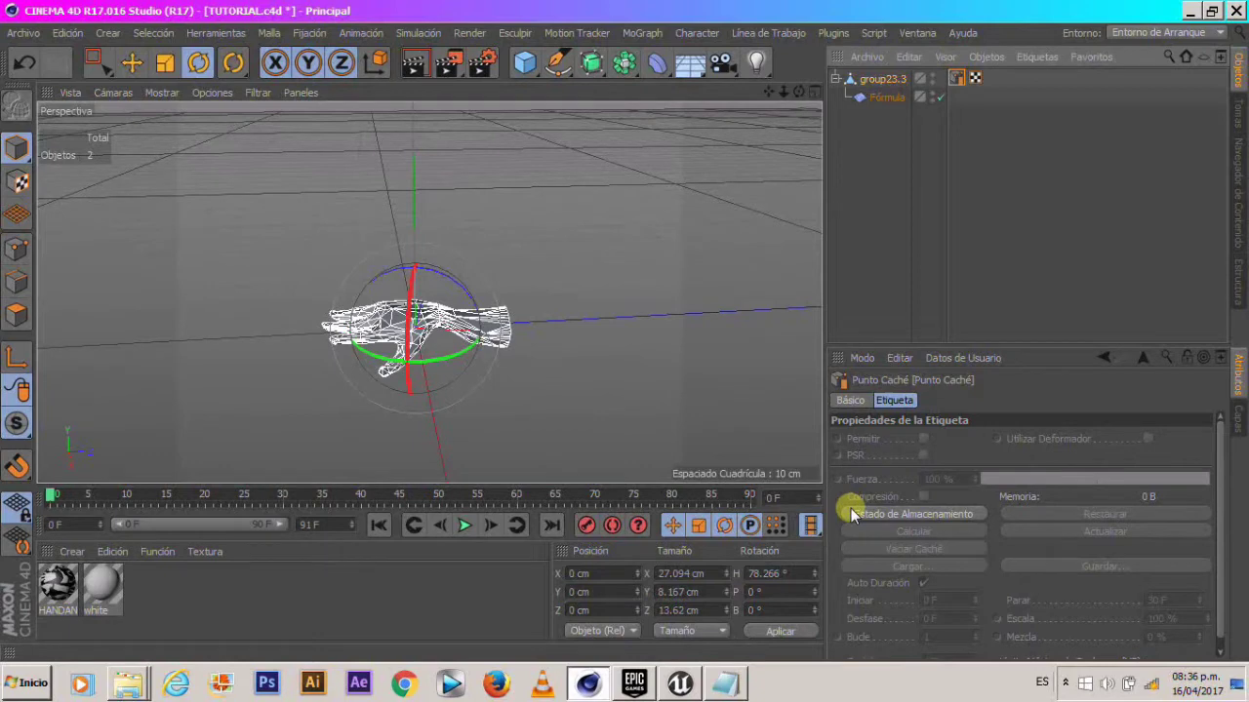
Store the hand mesh's state in the Punto Caché tag and calculate the animation cache.
{"action": "left_click", "coordinate": [908, 514]}
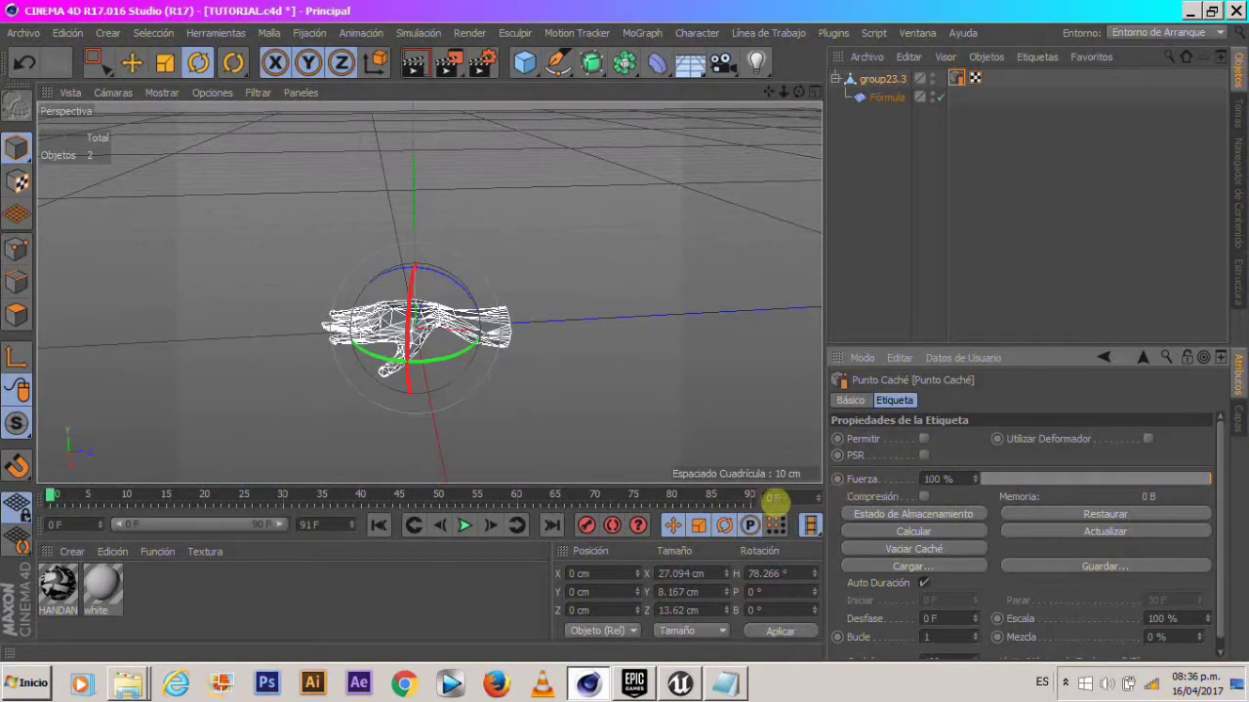
{"action": "left_click", "coordinate": [911, 532]}
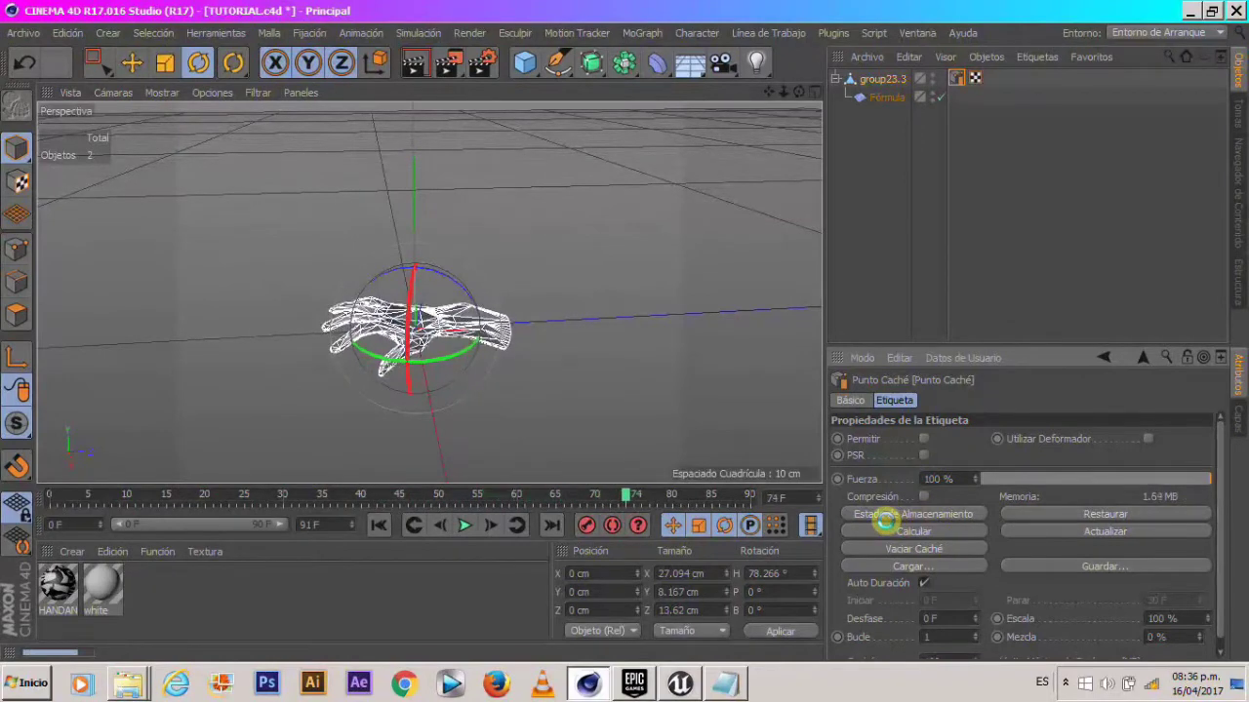
Play the hand animation with both the cache and the Fórmula deformer active, and return to frame 0.
{"action": "left_click", "coordinate": [461, 525]}
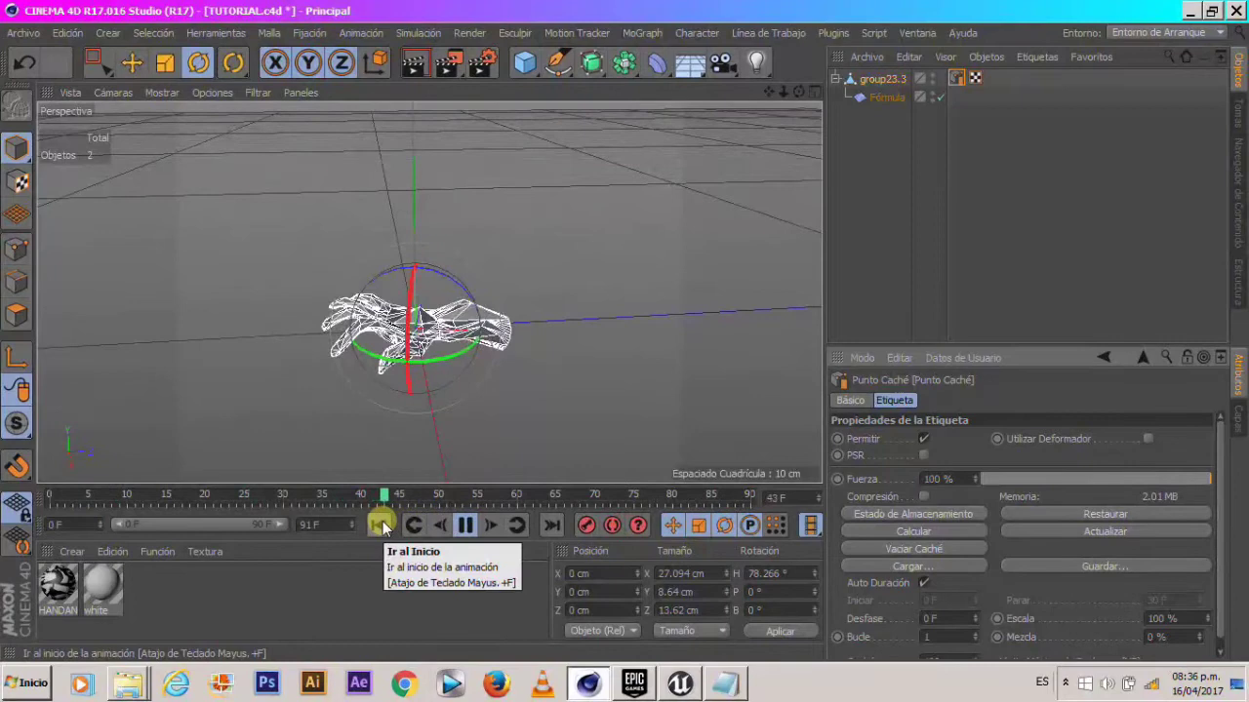
{"action": "left_click", "coordinate": [379, 526]}
{"action": "left_click", "coordinate": [465, 525]}
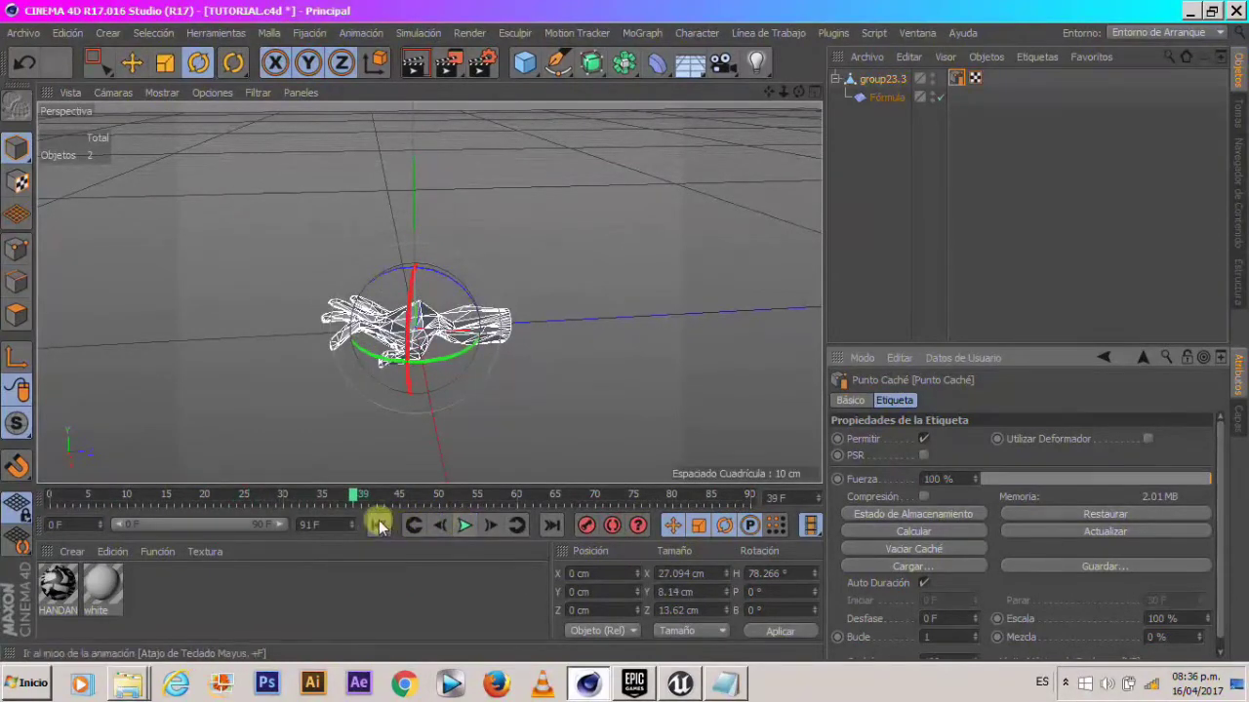
{"action": "left_click", "coordinate": [383, 525]}
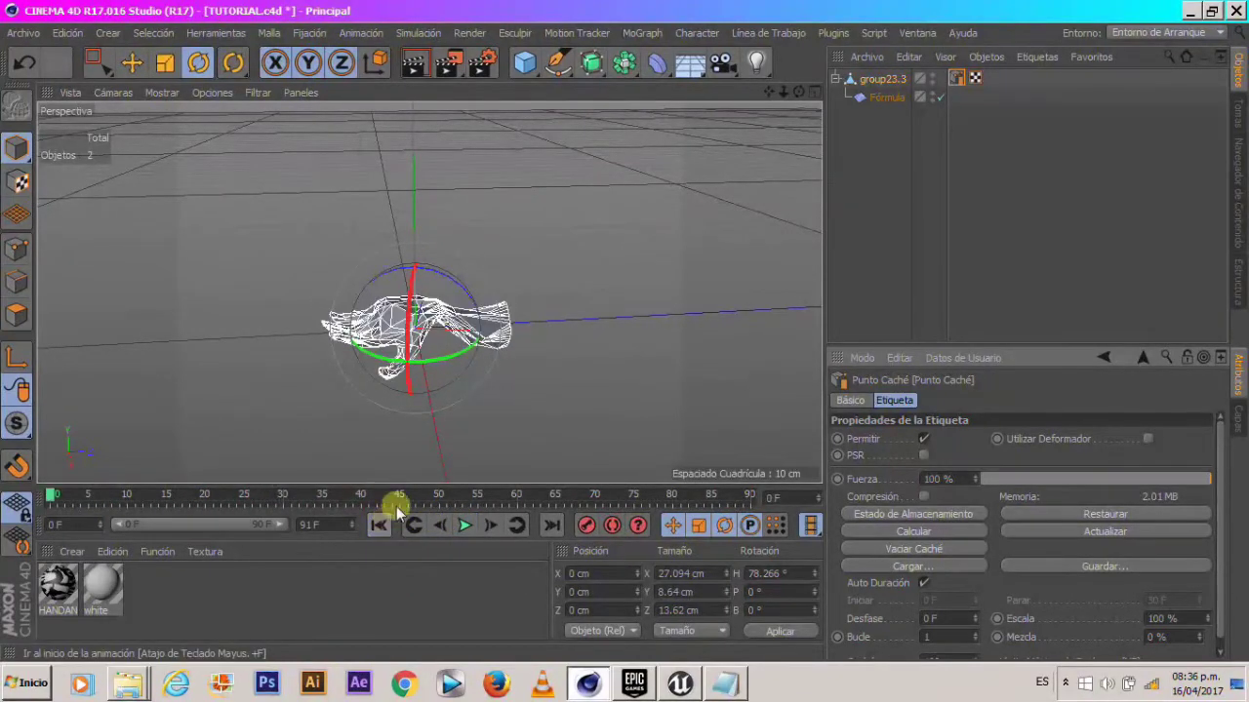
Delete the Fórmula deformer under group23.3 and play the cached hand animation.
{"action": "left_click", "coordinate": [881, 97]}
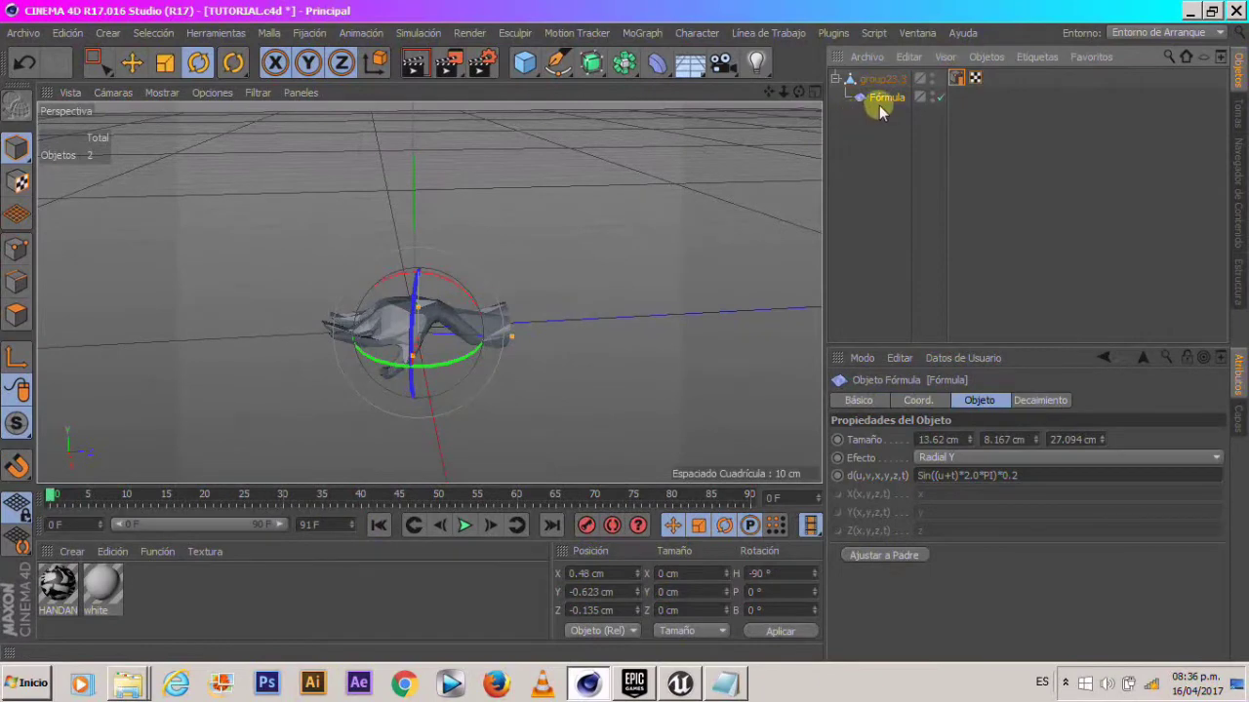
{"action": "key", "text": "Delete"}
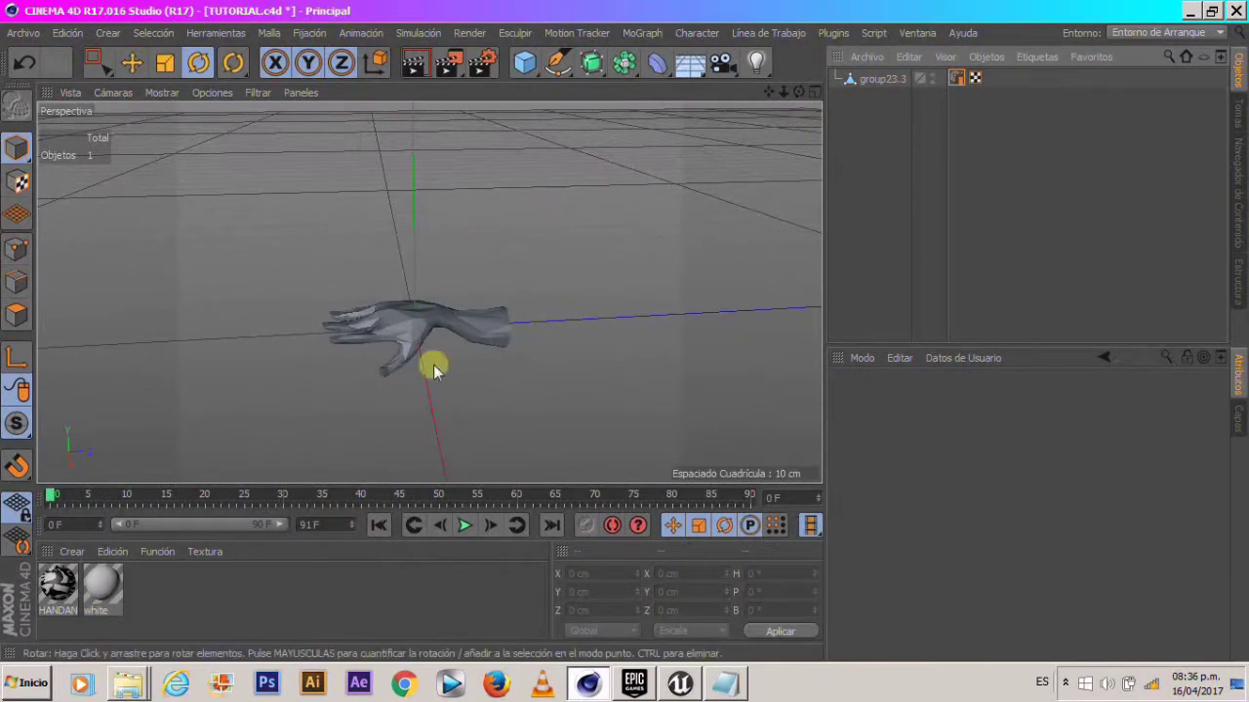
{"action": "left_click", "coordinate": [464, 525]}
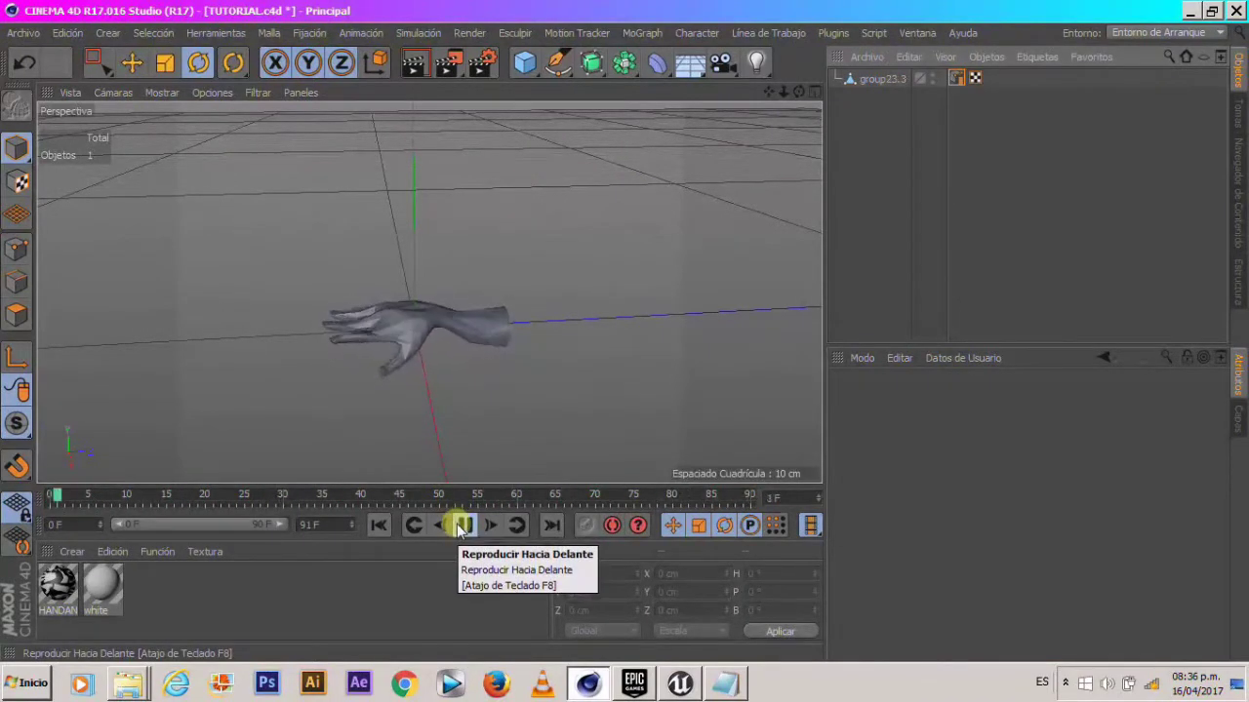
Return the hand animation to frame 0 and clear the group23.3 selection.
{"action": "left_click", "coordinate": [379, 522]}
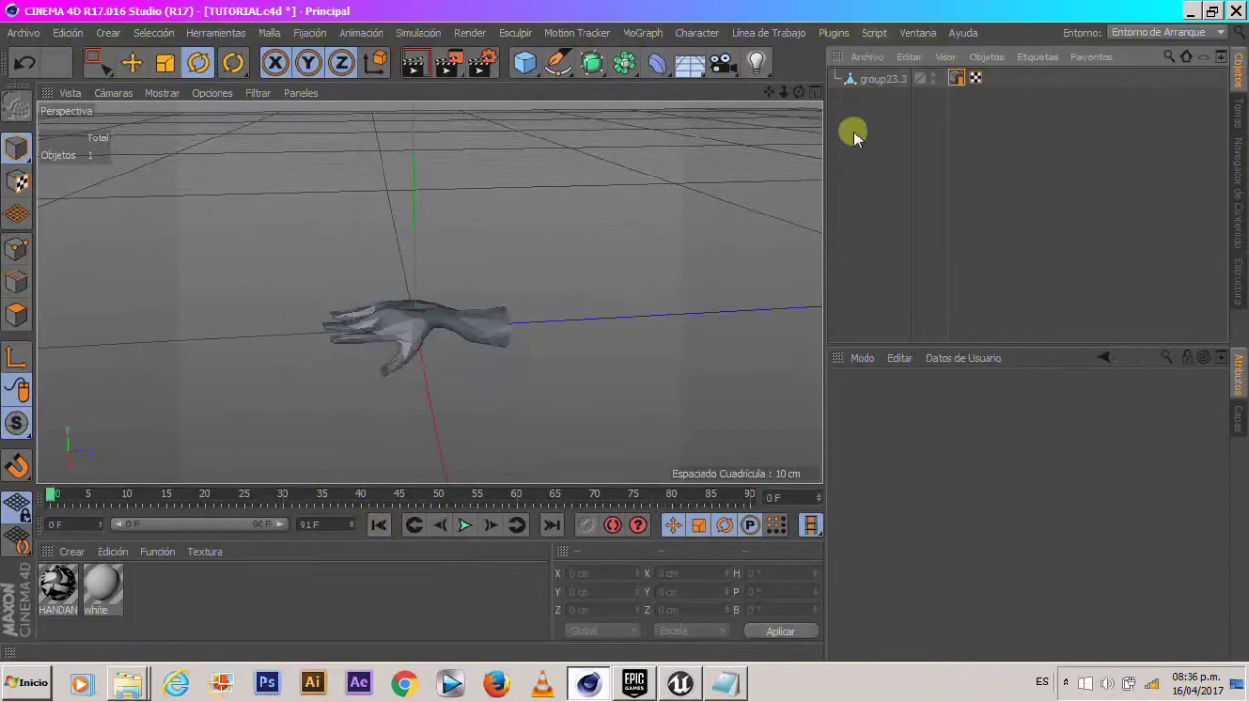
{"action": "left_click", "coordinate": [875, 78]}
{"action": "left_click", "coordinate": [878, 133]}
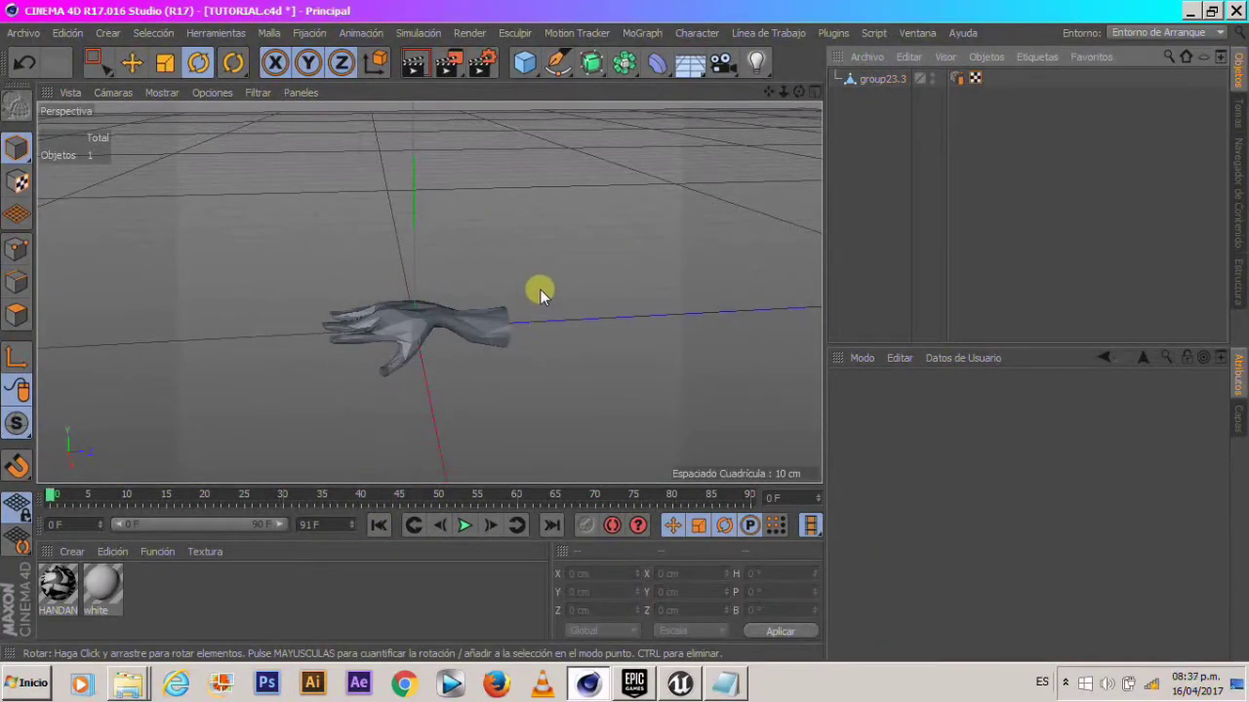
{"action": "left_click_drag", "start_coordinate": [382, 304], "coordinate": [480, 329], "text": "alt"}
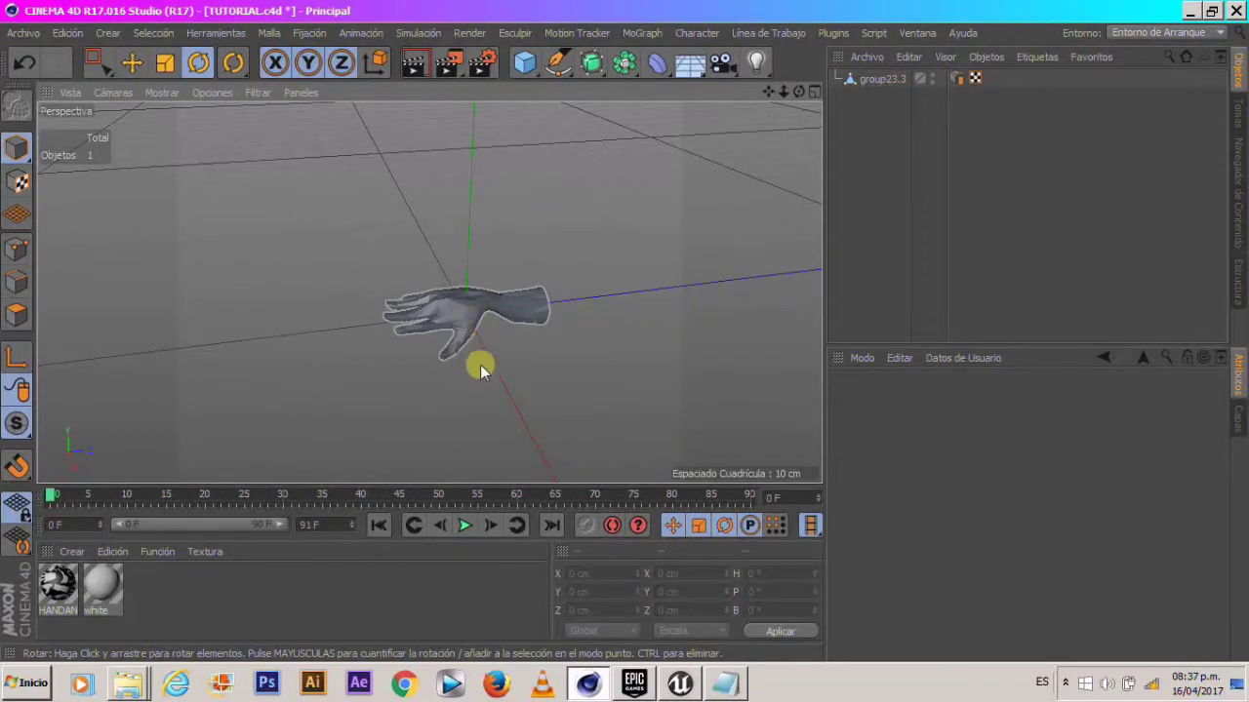
{"action": "left_click_drag", "start_coordinate": [479, 365], "coordinate": [462, 523], "text": "alt"}
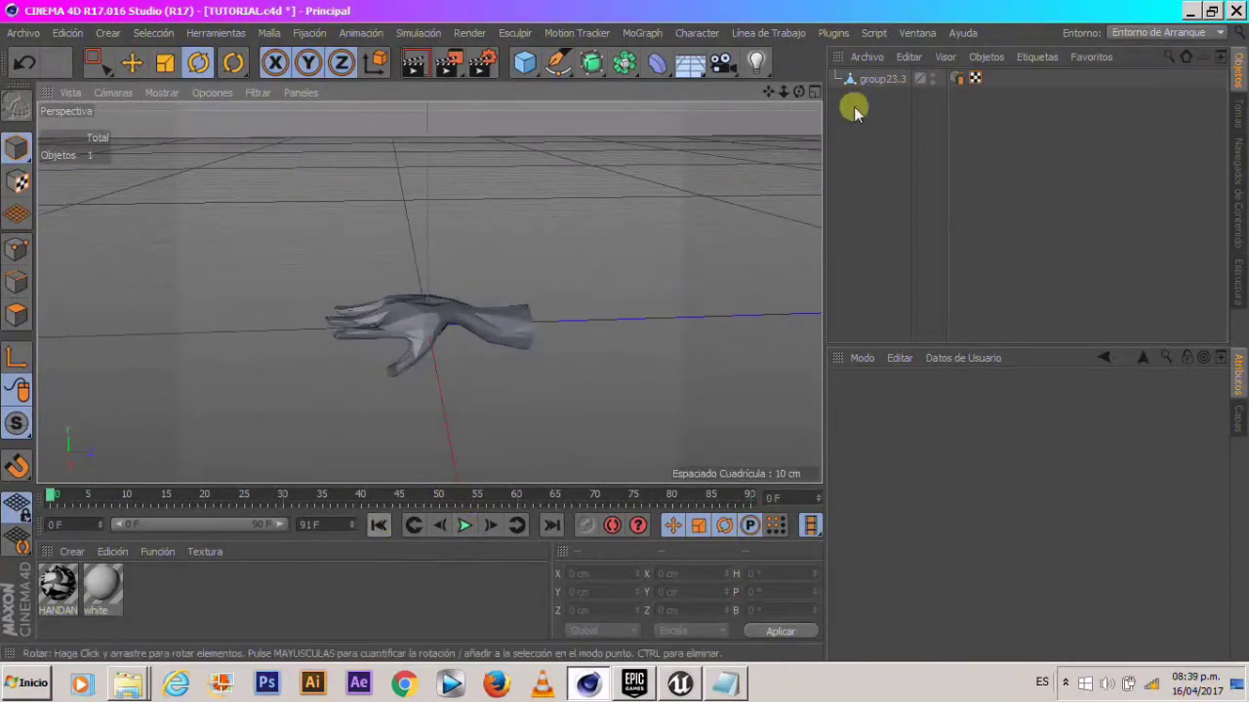
Start an Alembic export of the group23.3 hand mesh, naming the file "hand tutorial" in the TUTORIAL folder.
{"action": "left_click", "coordinate": [877, 82]}
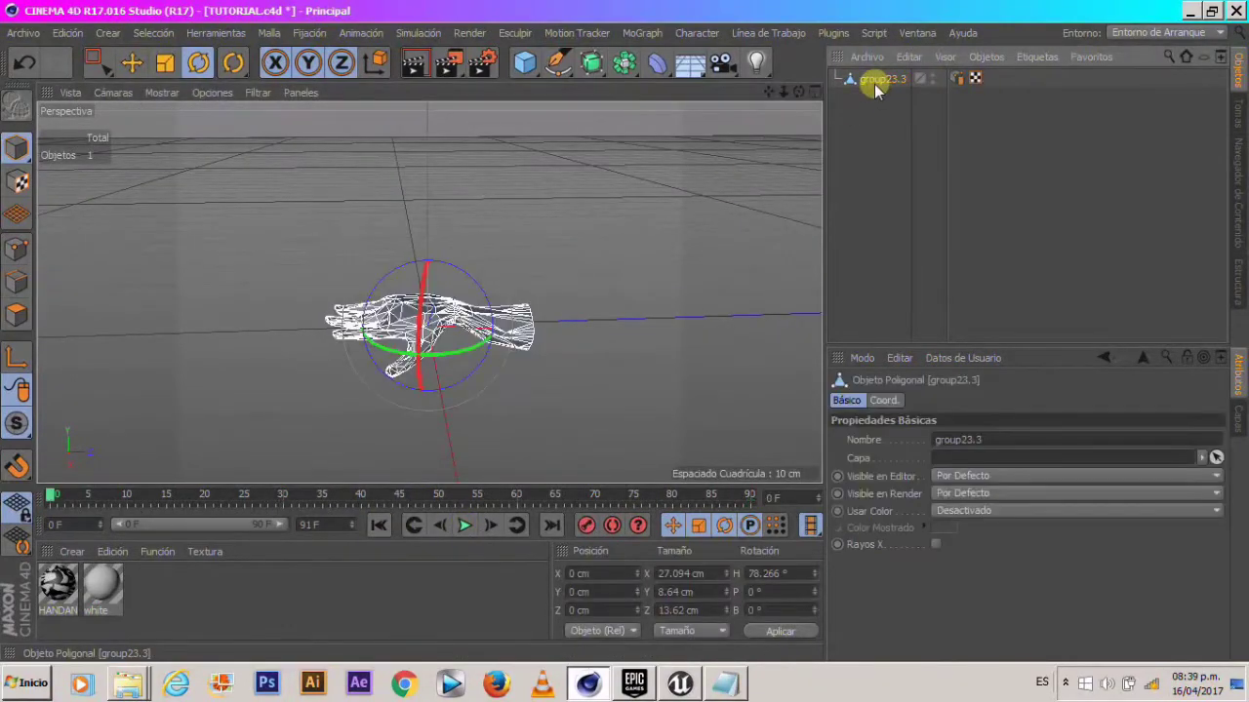
{"action": "left_click", "coordinate": [16, 35]}
{"action": "mouse_move", "coordinate": [163, 371]}
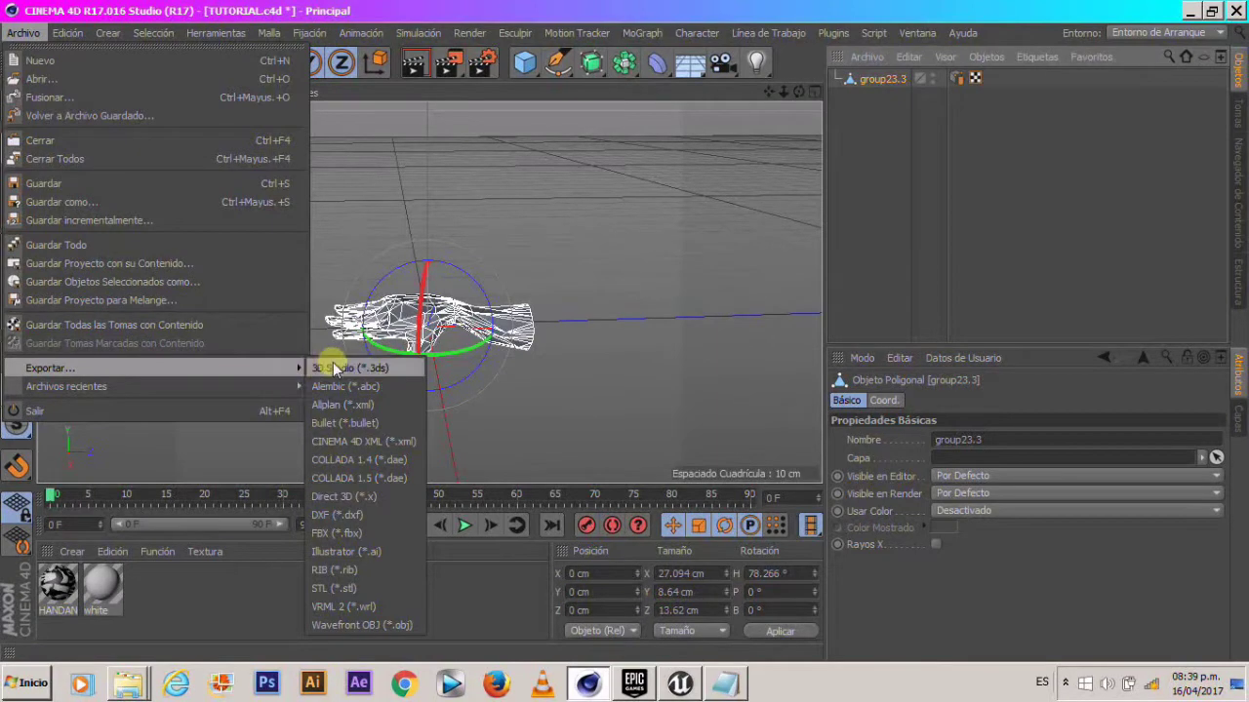
{"action": "left_click", "coordinate": [346, 386]}
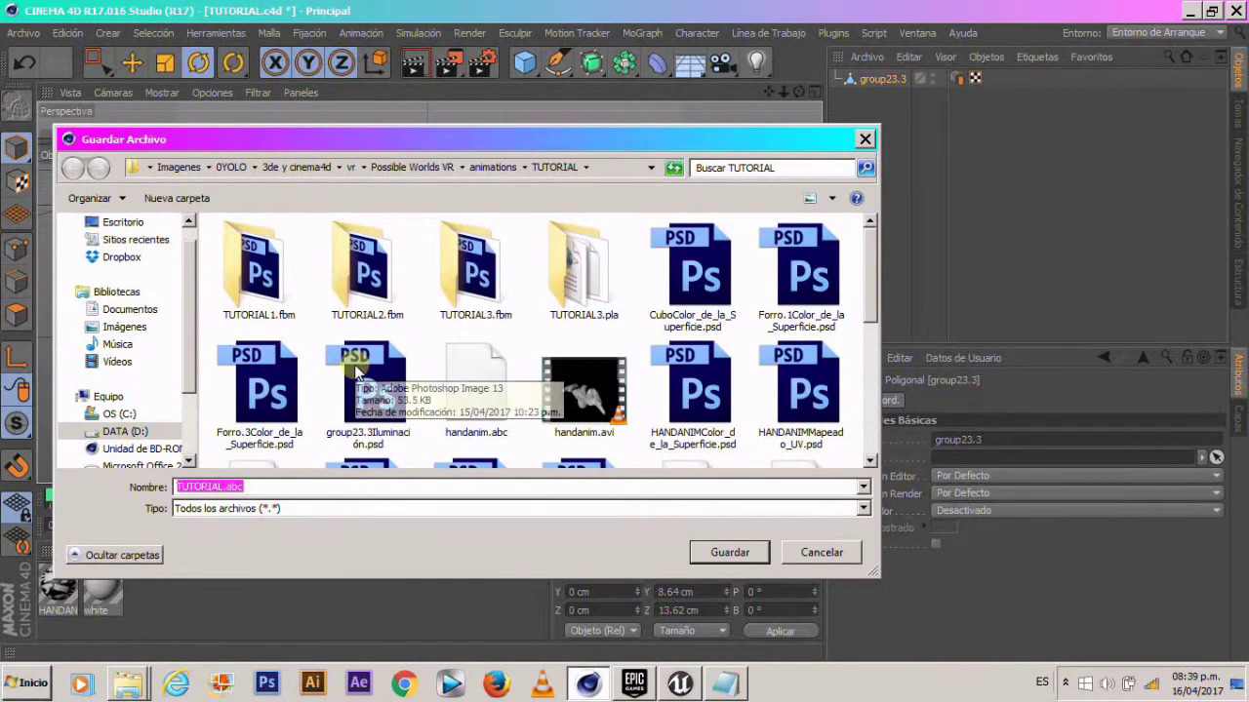
{"action": "type", "text": "hand tutorial"}
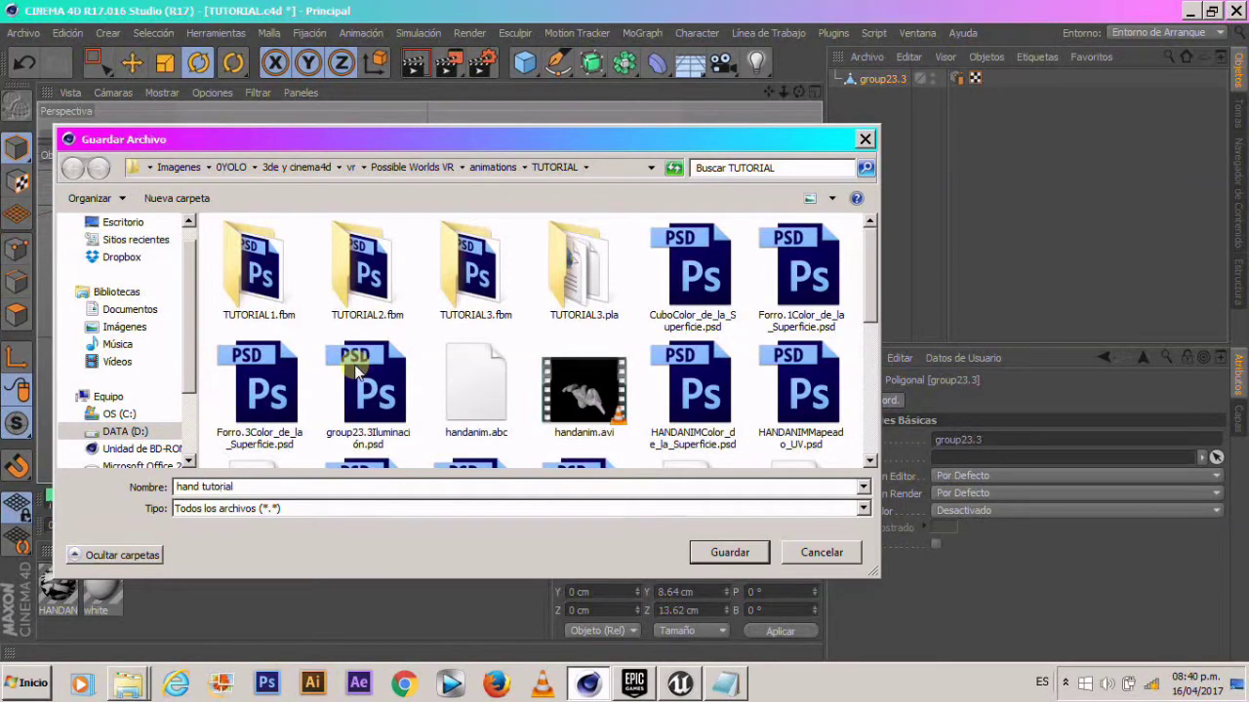
{"action": "key", "text": "Return"}
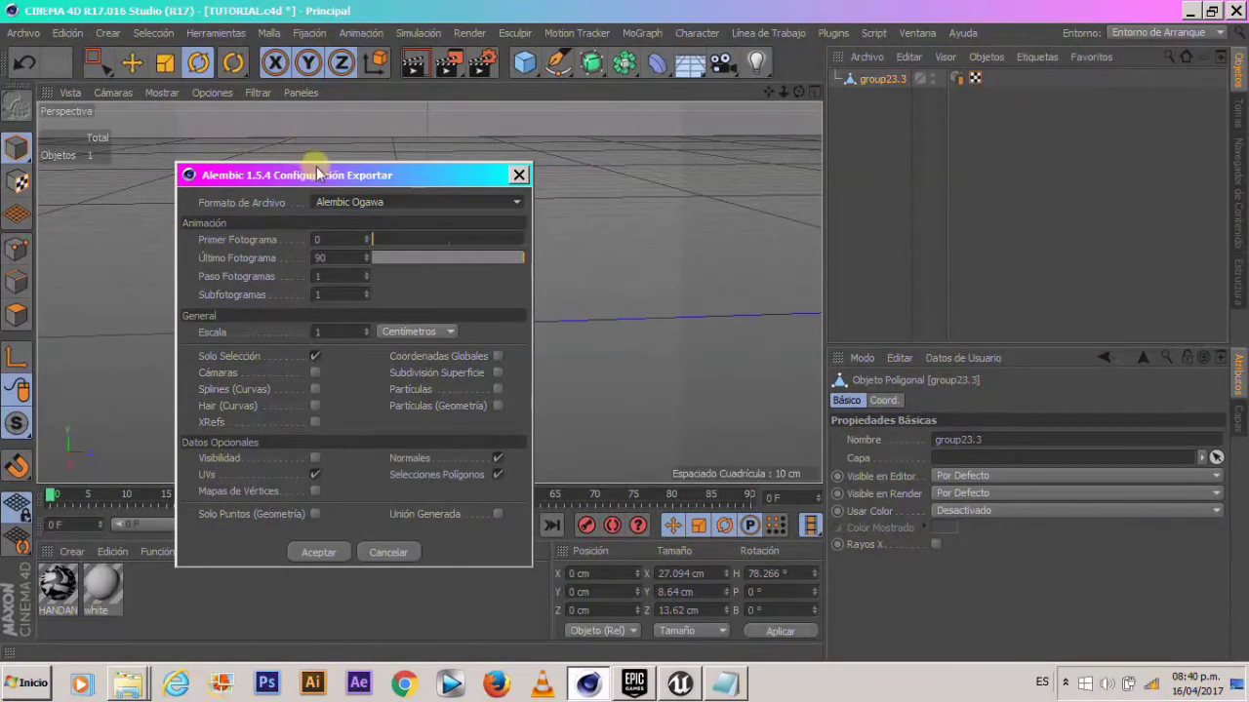
Export the Alembic file with the last frame set to 91, keeping Solo Selección and UVs enabled.
{"action": "left_click_drag", "start_coordinate": [317, 174], "coordinate": [638, 130]}
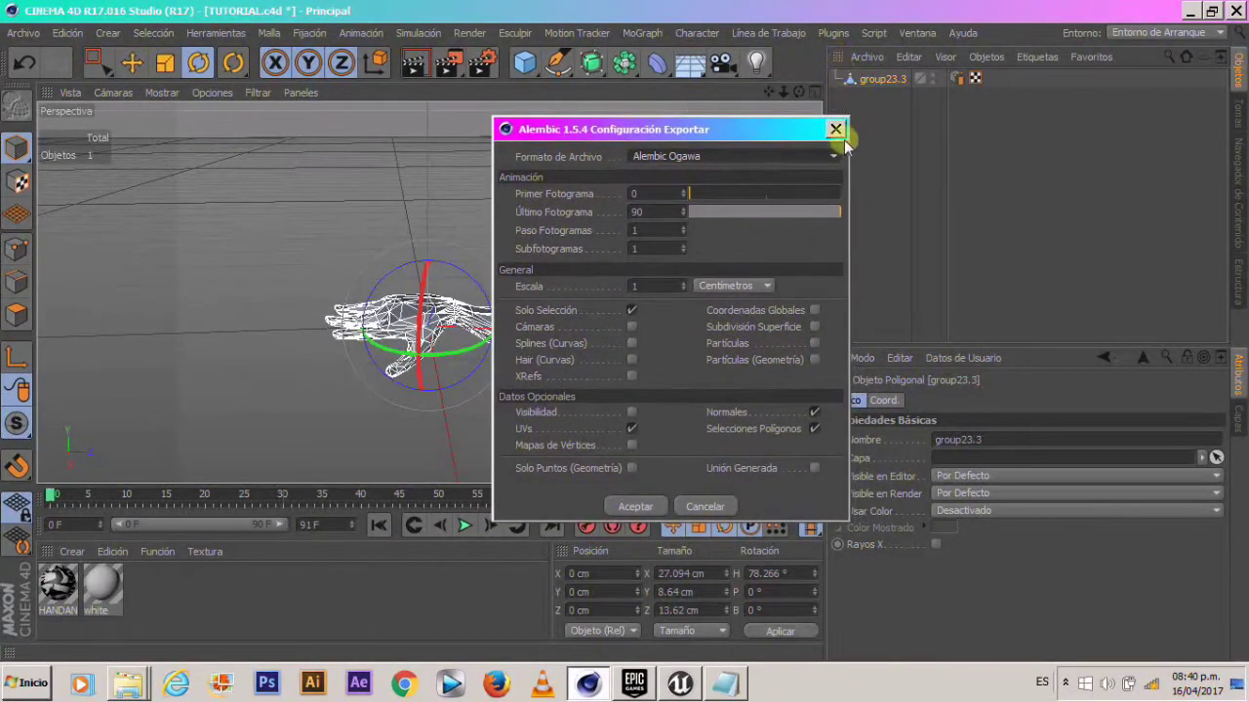
{"action": "left_click", "coordinate": [629, 312]}
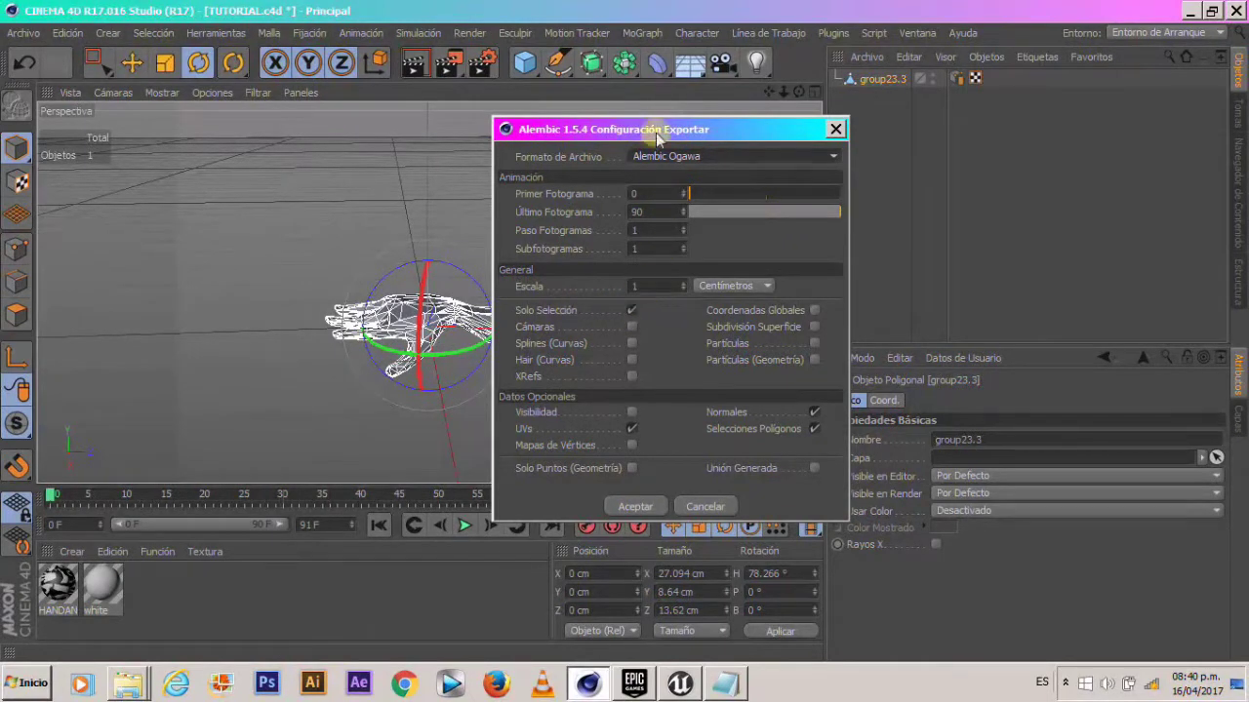
{"action": "left_click_drag", "start_coordinate": [647, 127], "coordinate": [593, 95]}
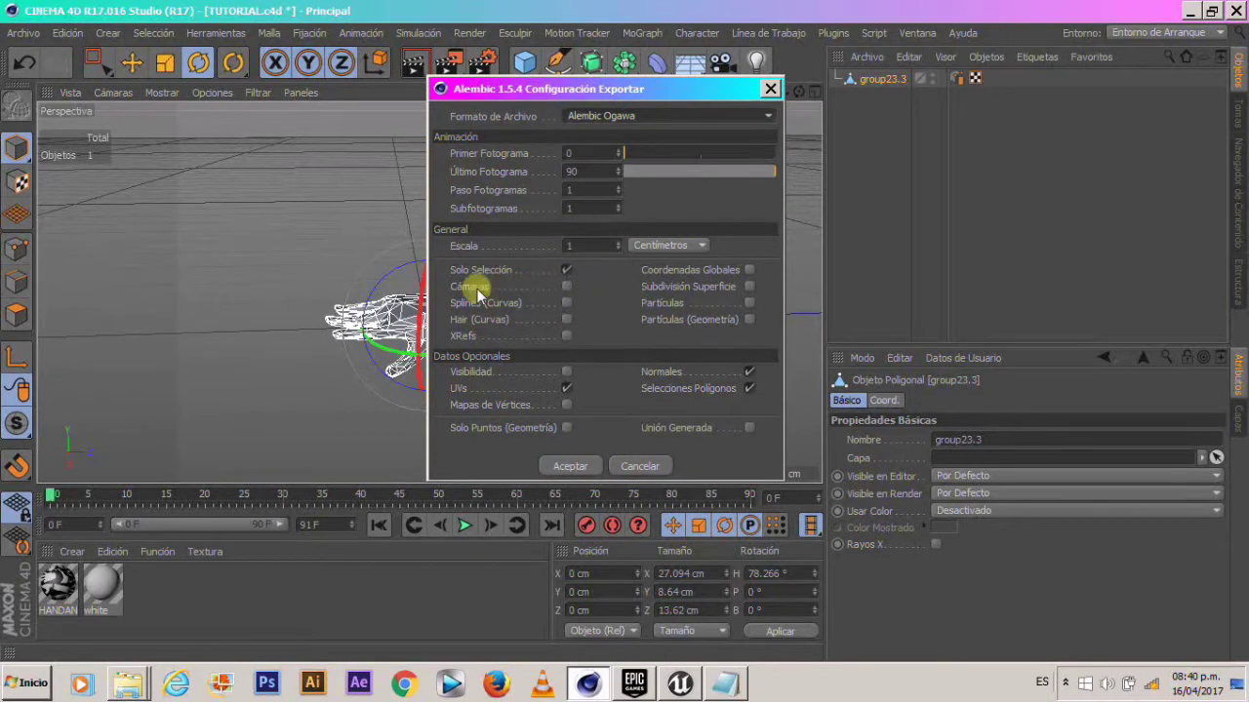
{"action": "left_click_drag", "start_coordinate": [664, 172], "coordinate": [791, 170]}
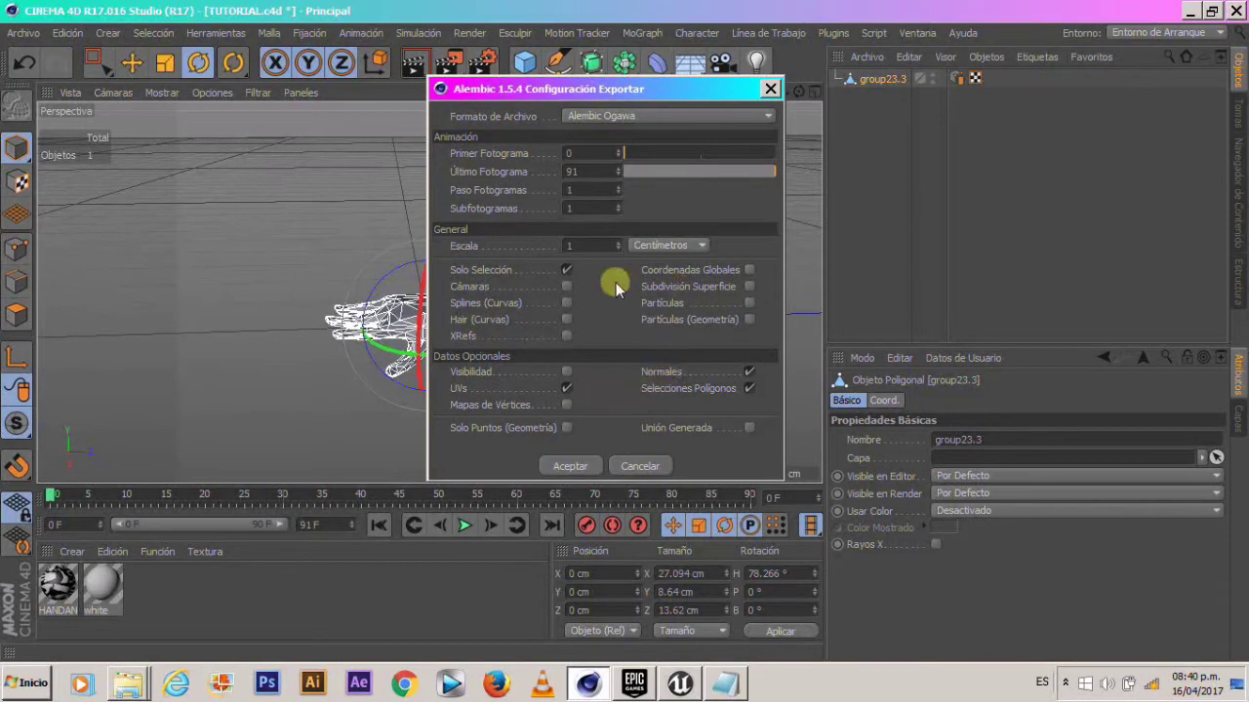
{"action": "left_click", "coordinate": [568, 388]}
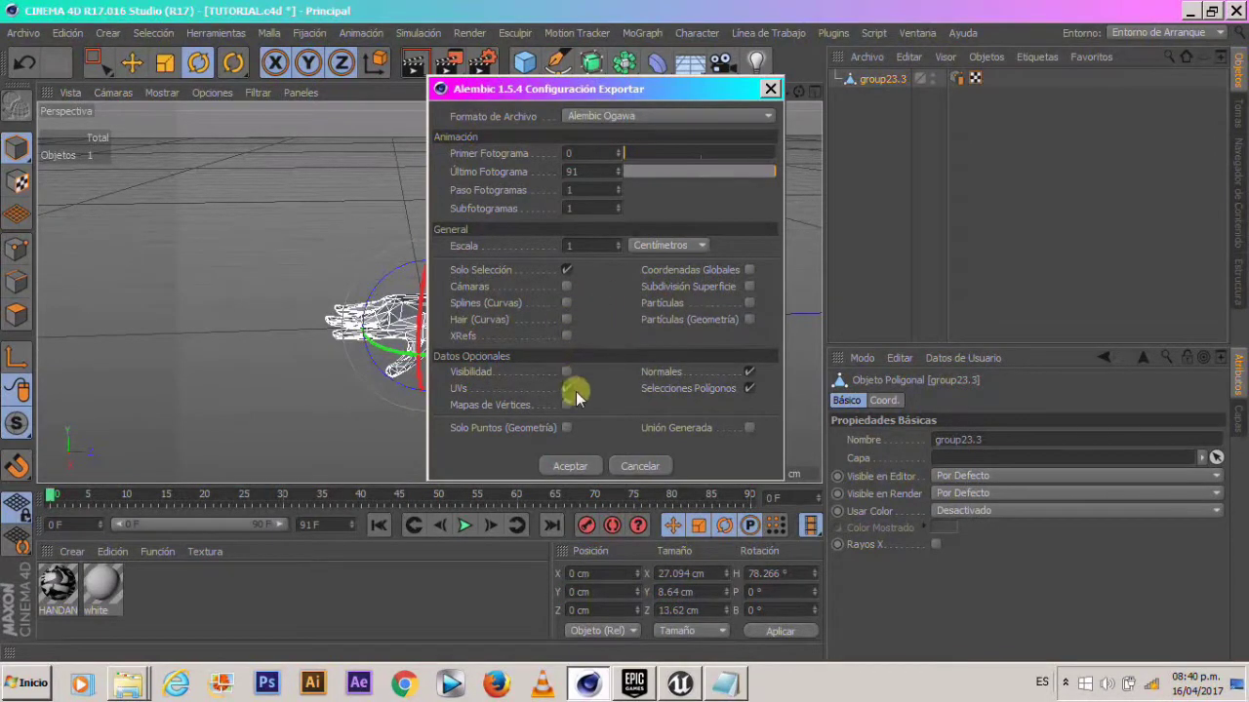
{"action": "left_click", "coordinate": [569, 466]}
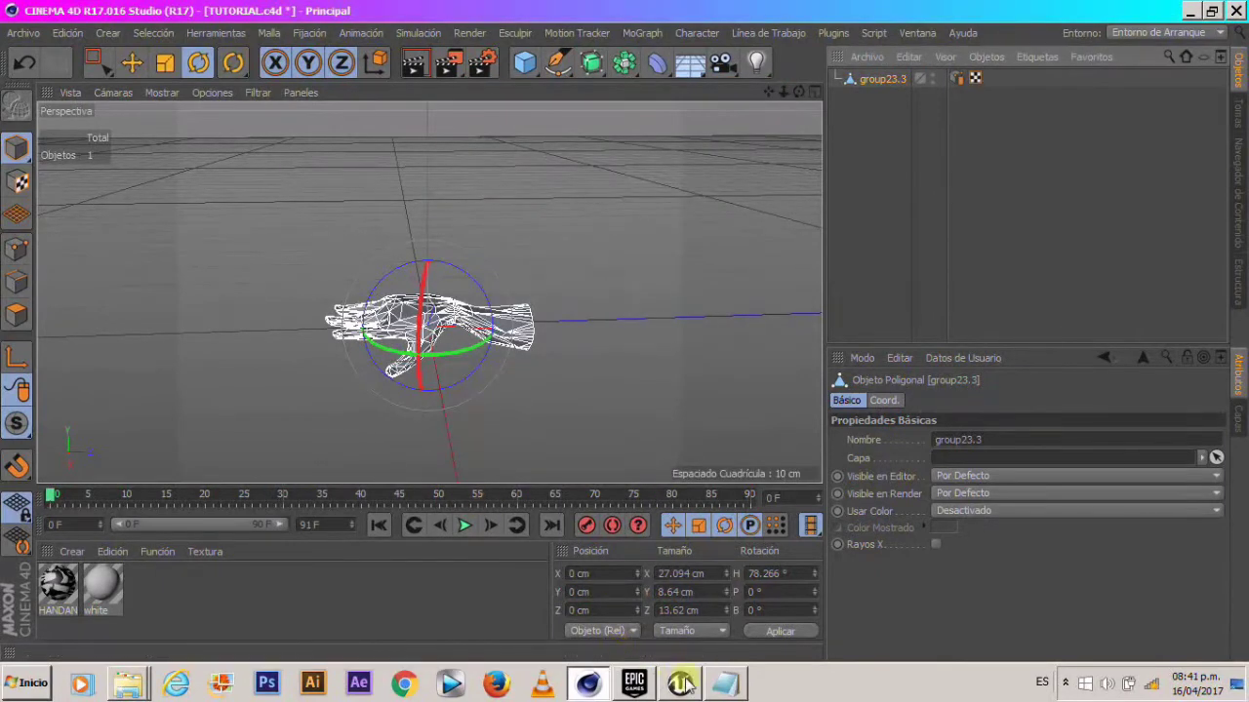
Switch to Unreal Editor and bring hand tutorial.abc from the TUTORIAL folder into the open content folder.
{"action": "left_click", "coordinate": [683, 686]}
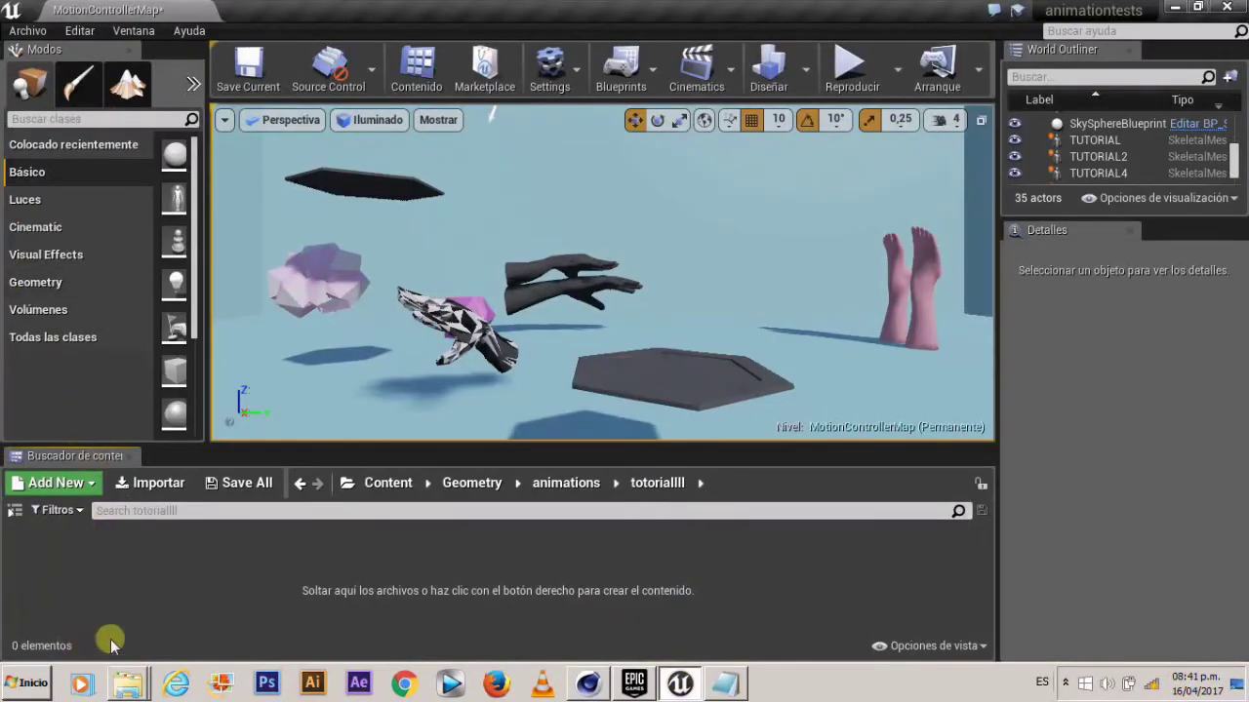
{"action": "left_click", "coordinate": [126, 686]}
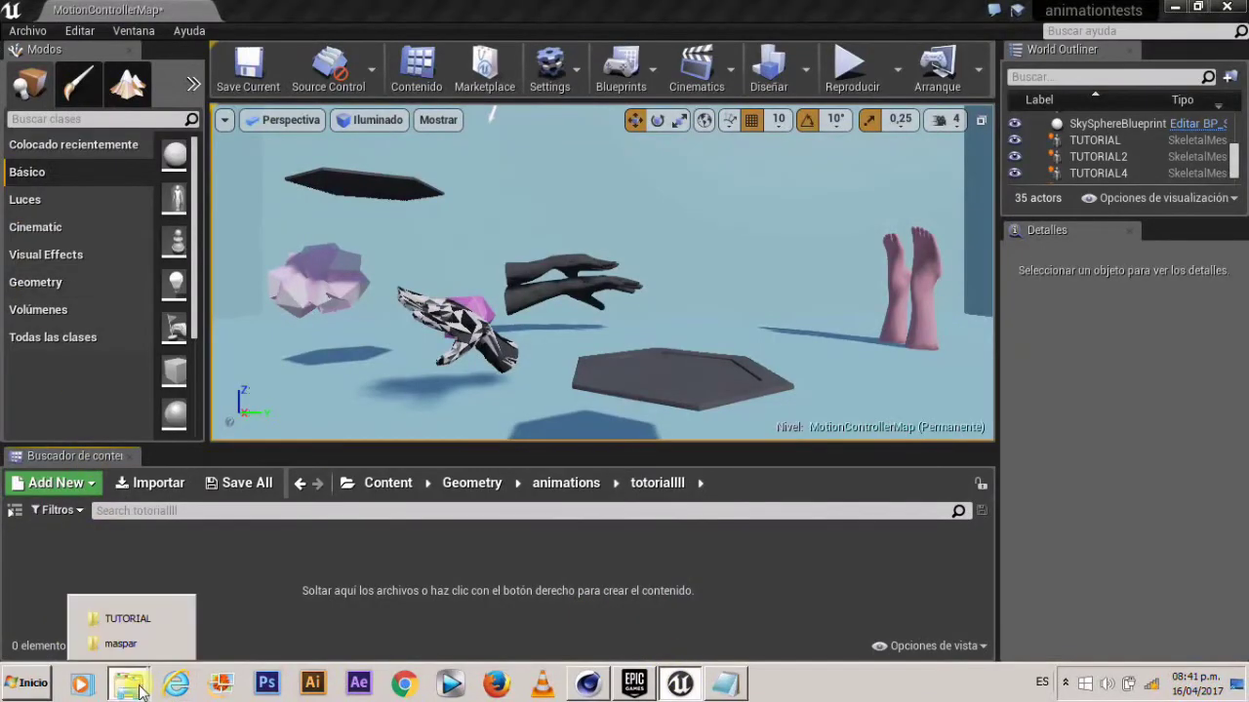
{"action": "left_click", "coordinate": [117, 616]}
{"action": "left_click_drag", "start_coordinate": [1065, 152], "coordinate": [474, 563]}
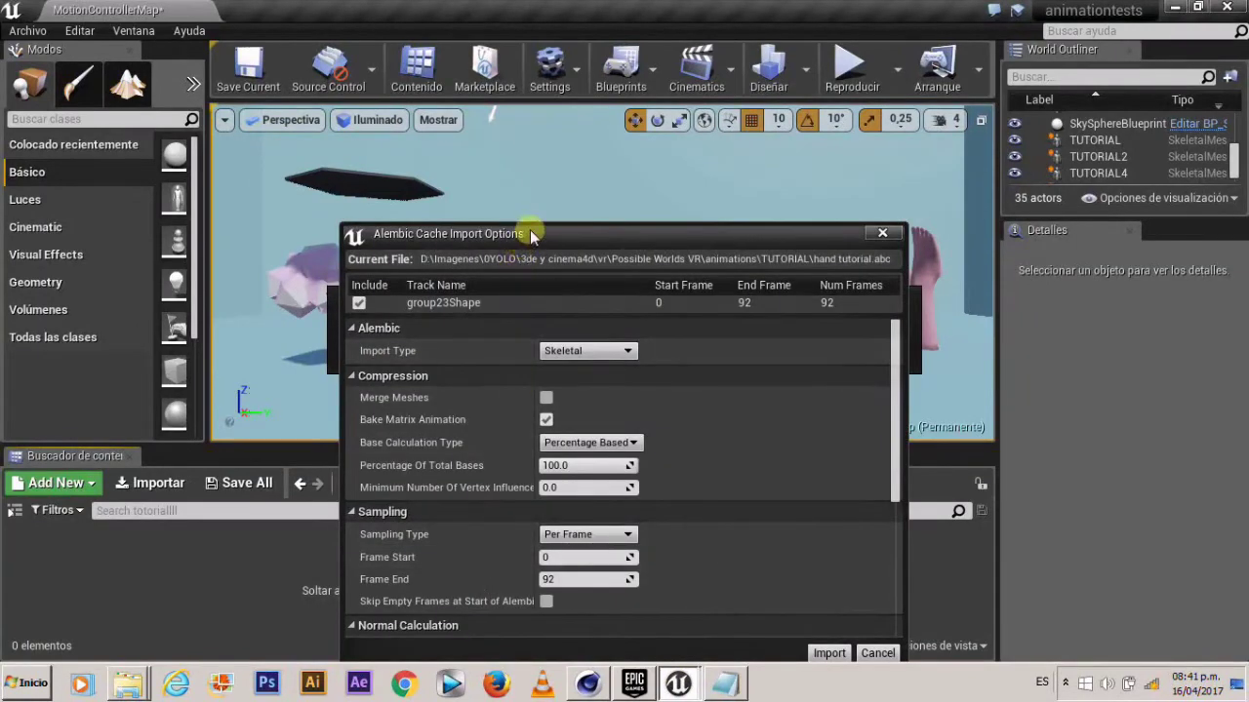
Import the Alembic cache with Skeletal as the import type.
{"action": "left_click_drag", "start_coordinate": [530, 234], "coordinate": [544, 94]}
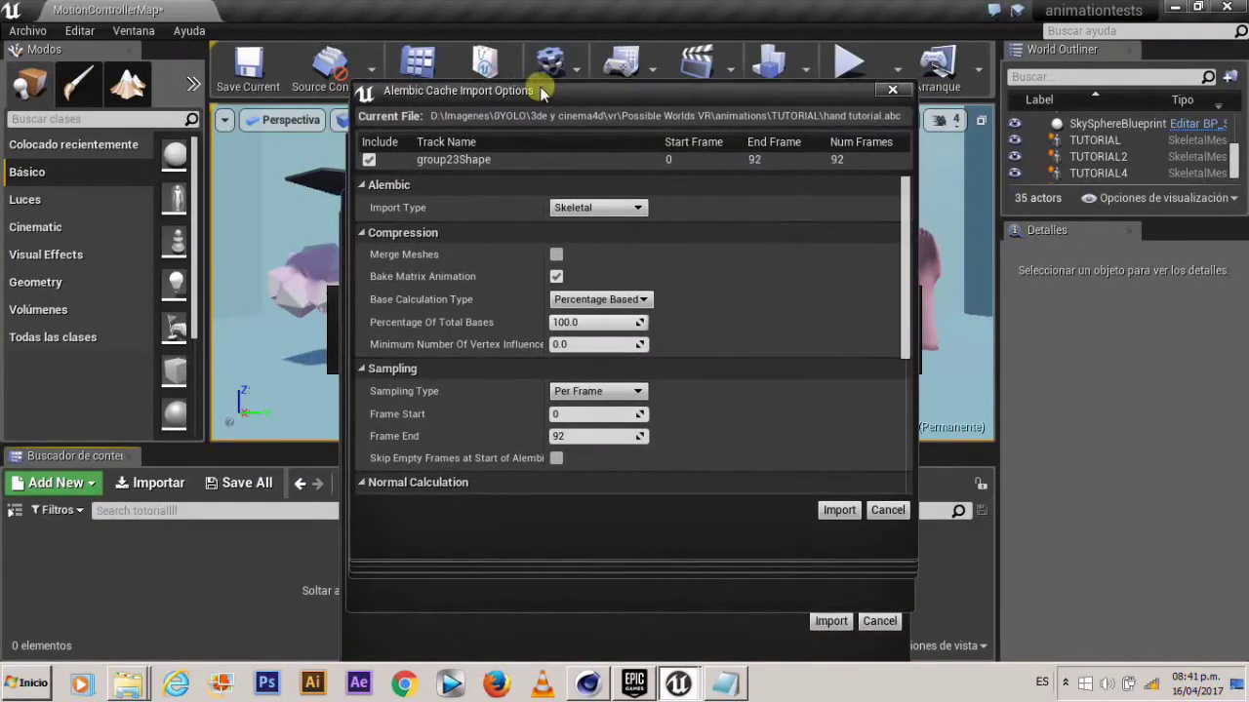
{"action": "left_click", "coordinate": [576, 207]}
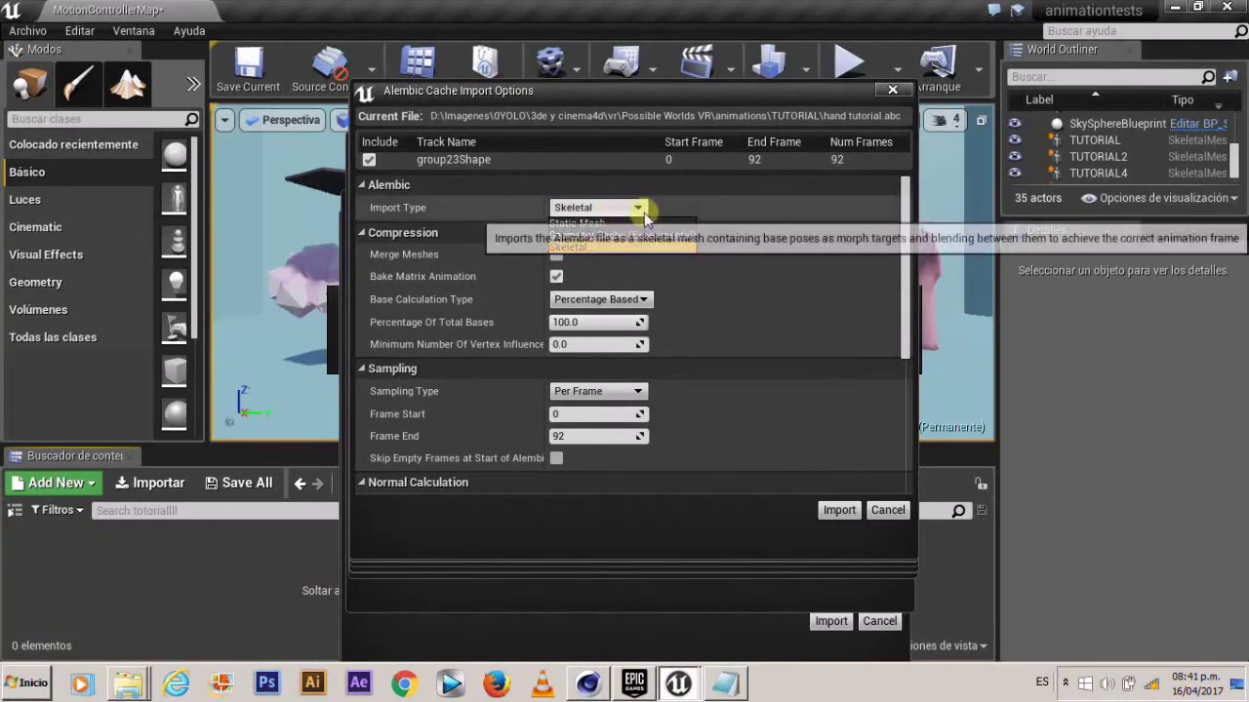
{"action": "left_click", "coordinate": [592, 248]}
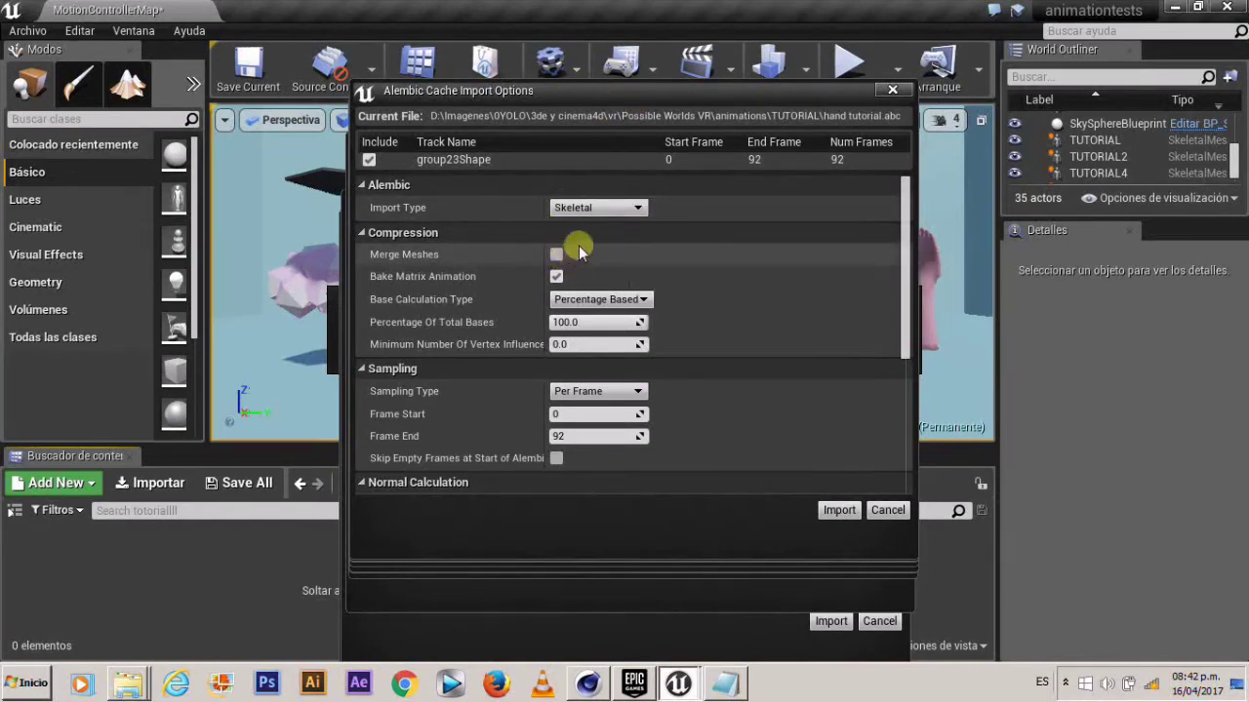
{"action": "mouse_move", "coordinate": [589, 95]}
{"action": "left_mouse_down"}
{"action": "mouse_move", "coordinate": [613, 22]}
{"action": "mouse_move", "coordinate": [544, 45]}
{"action": "mouse_move", "coordinate": [507, 117]}
{"action": "mouse_move", "coordinate": [608, 110]}
{"action": "left_mouse_up"}
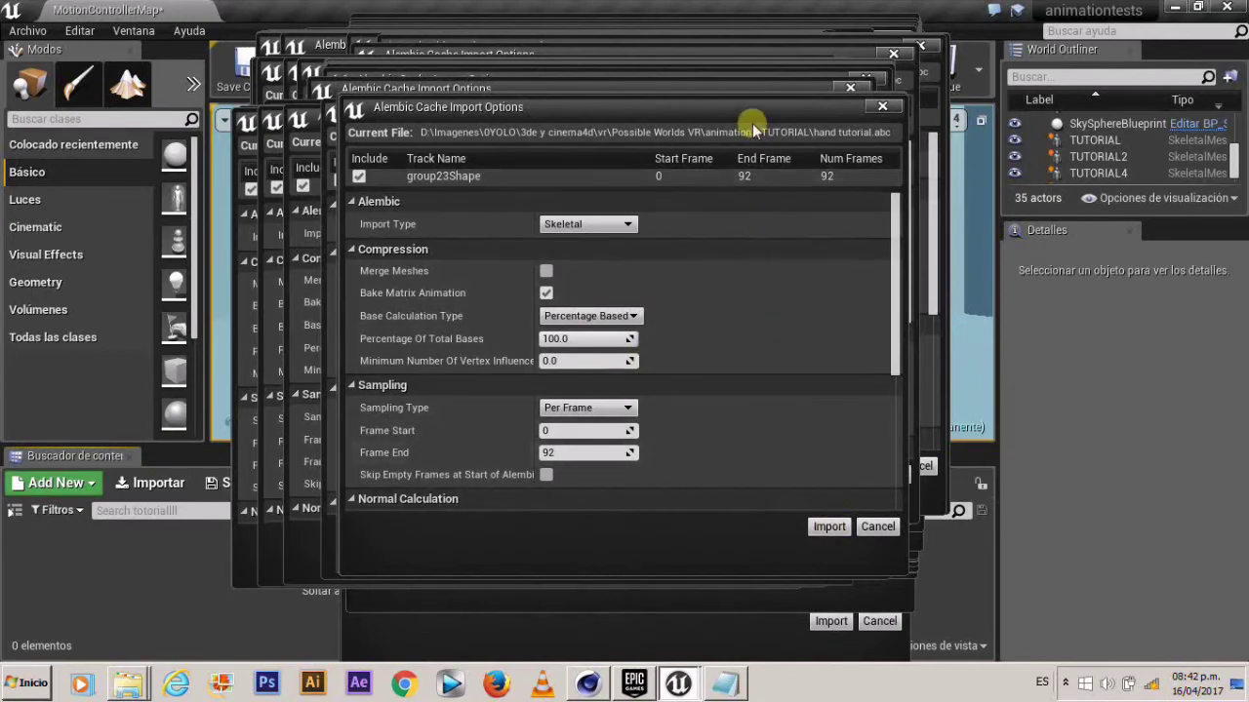
{"action": "left_click_drag", "start_coordinate": [752, 110], "coordinate": [845, 262]}
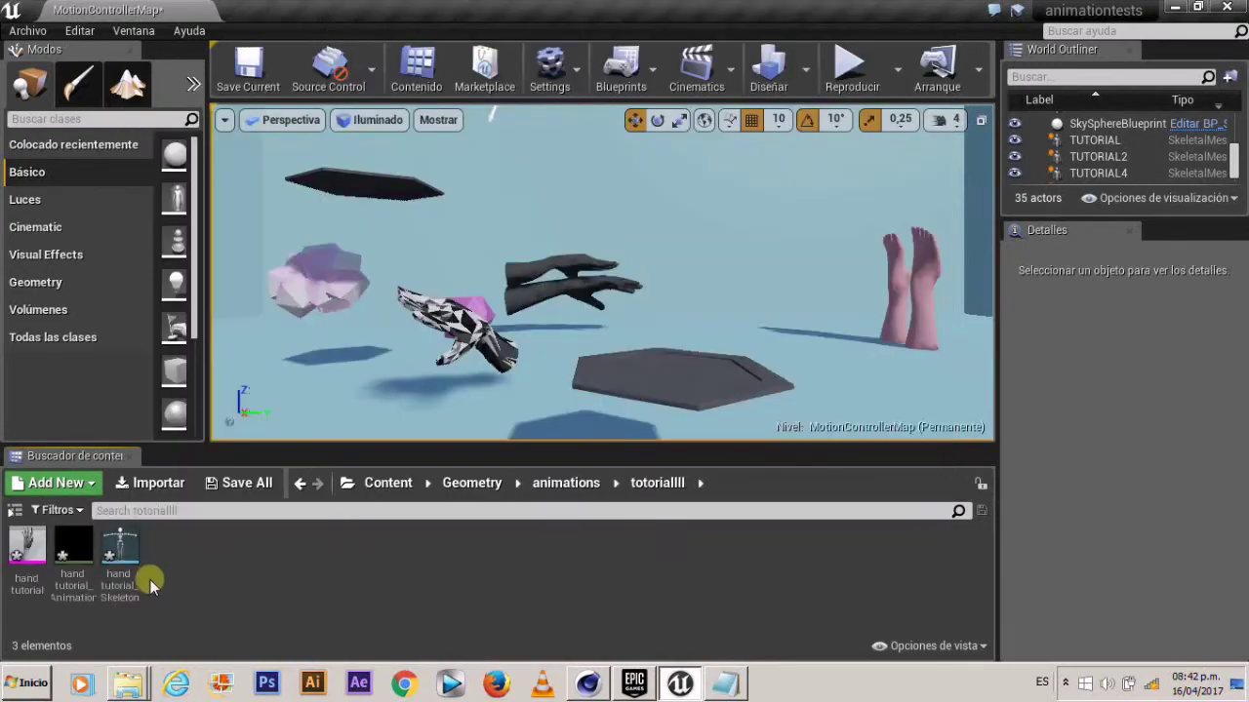
Place hand tutorial_Animation in the level near the pink feet and move it to about X -280, Z 400.
{"action": "left_click", "coordinate": [77, 557]}
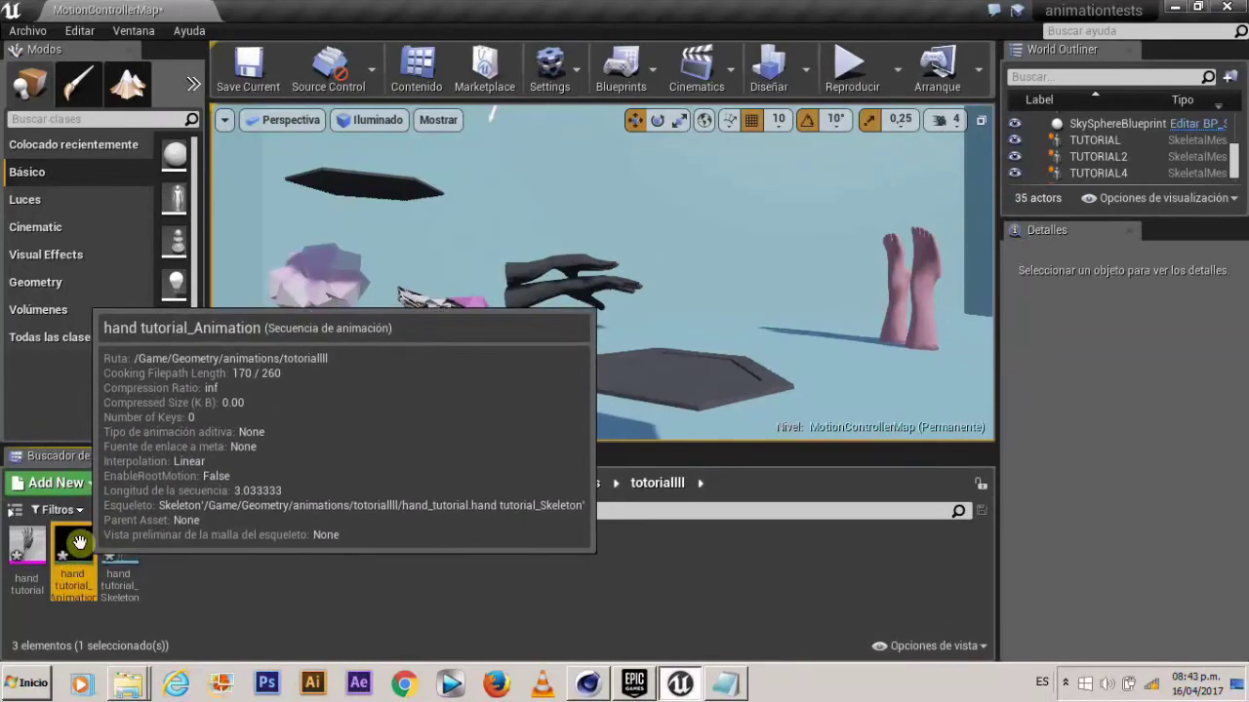
{"action": "mouse_move", "coordinate": [74, 585]}
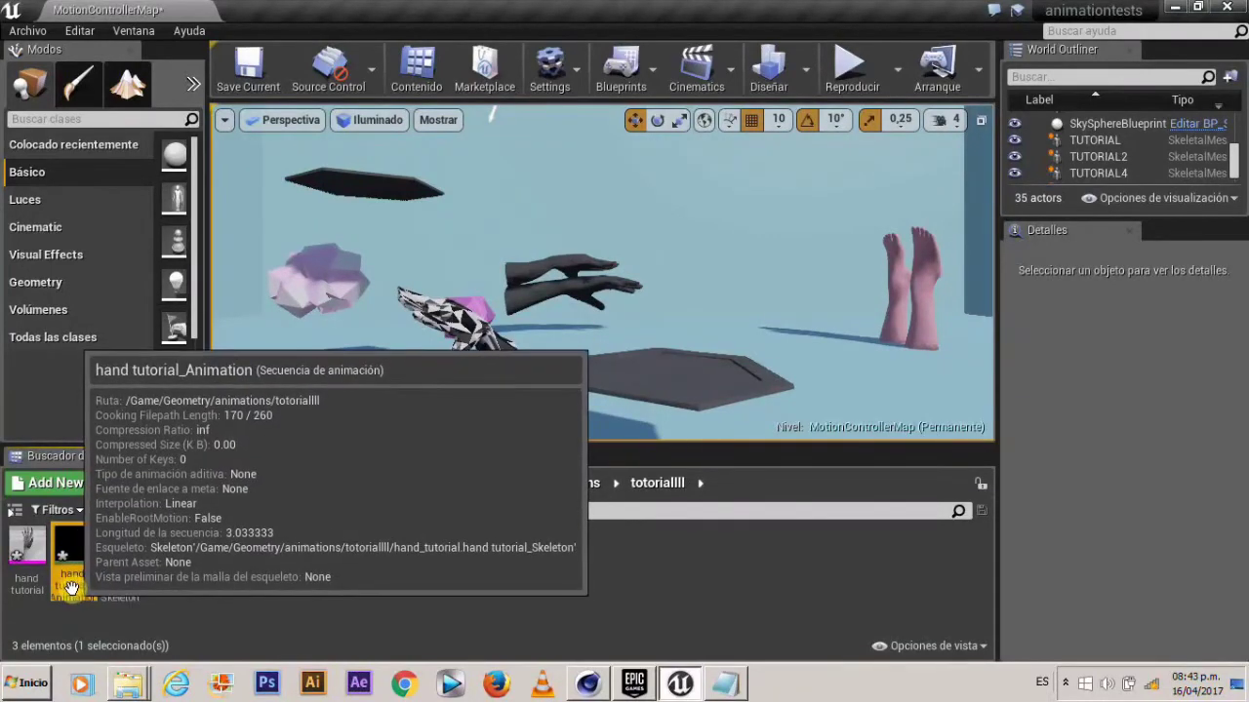
{"action": "left_click_drag", "start_coordinate": [74, 585], "coordinate": [772, 335]}
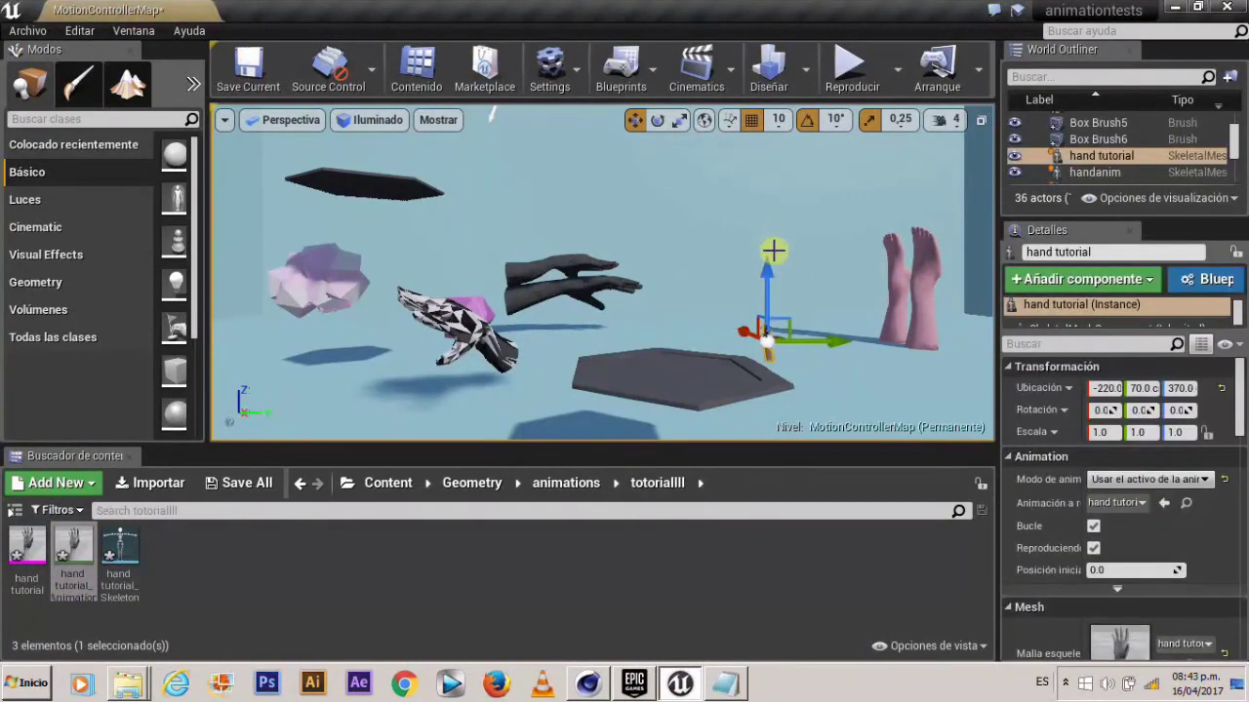
{"action": "left_click_drag", "start_coordinate": [772, 226], "coordinate": [771, 186]}
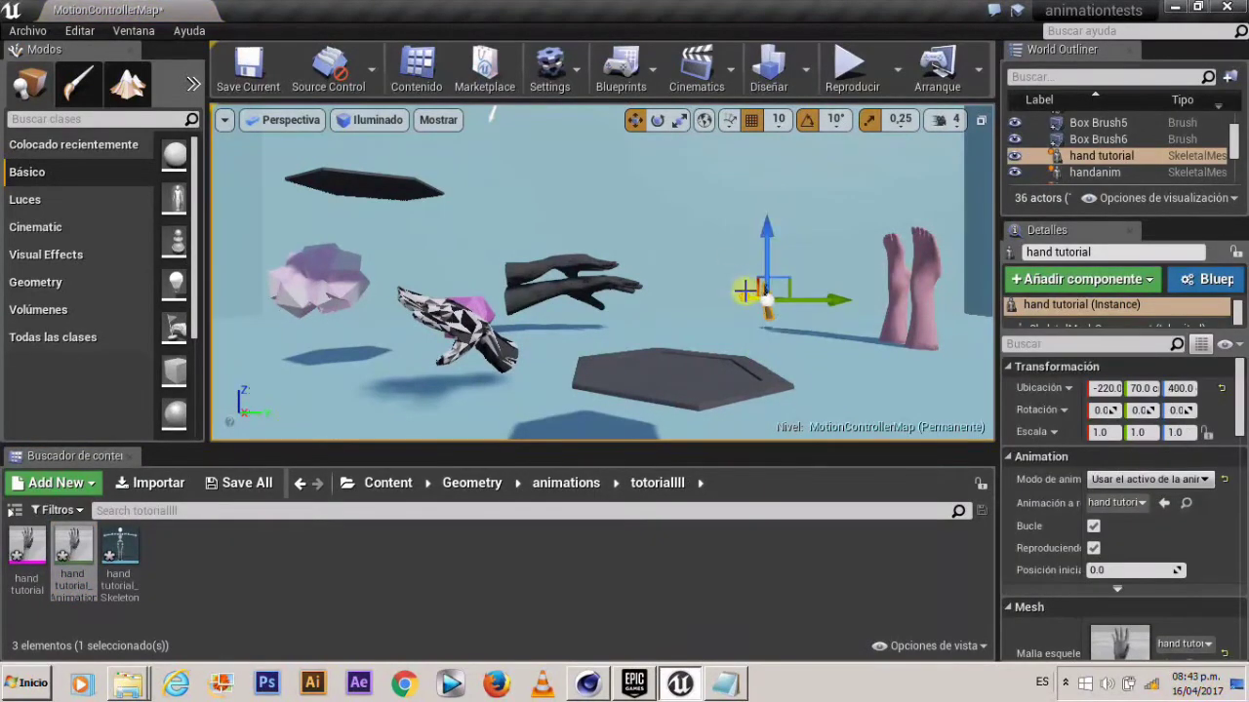
{"action": "left_click_drag", "start_coordinate": [746, 291], "coordinate": [786, 306]}
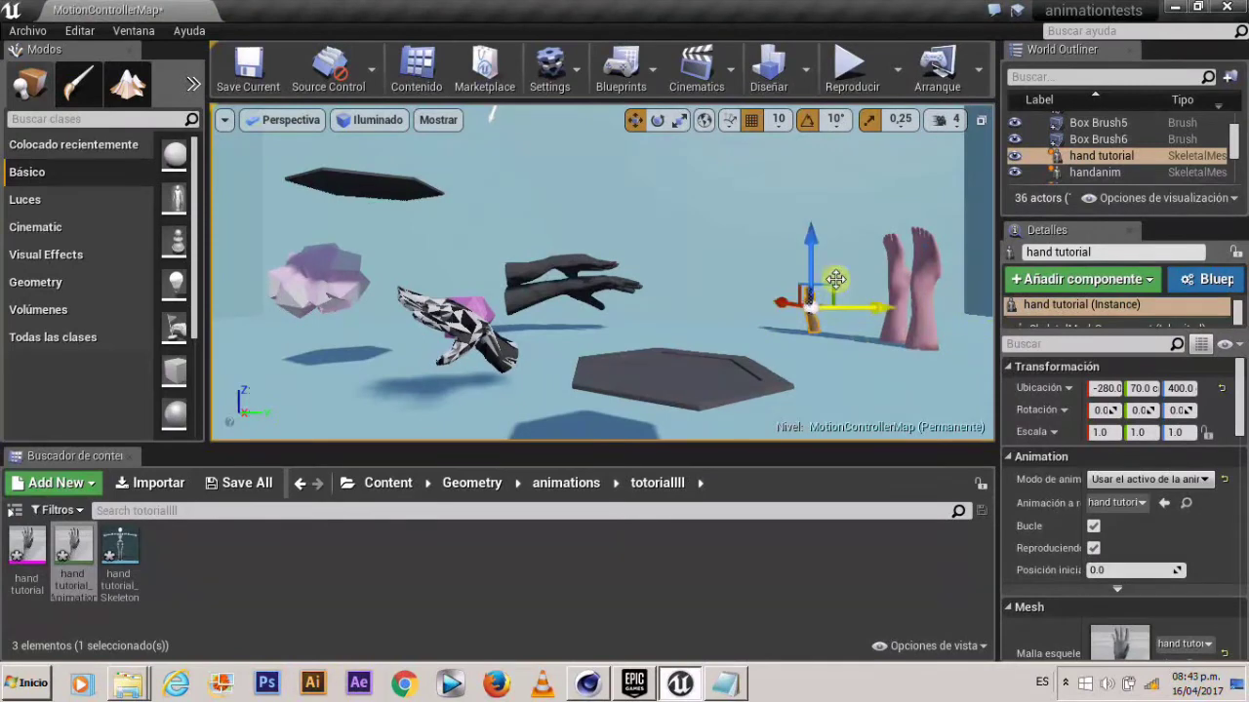
Scale the placed hand uniformly to 2.75 and move it beside the pink feet, to about X -330 and Z 430.
{"action": "key", "text": "r"}
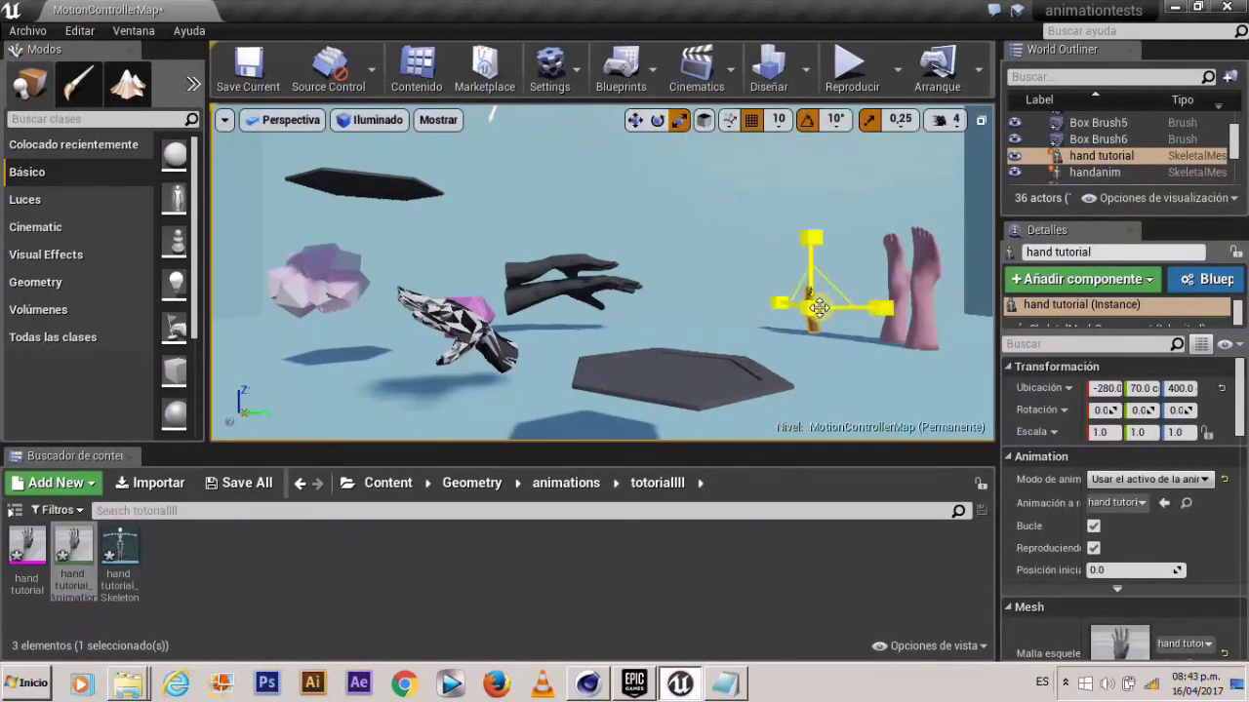
{"action": "mouse_move", "coordinate": [817, 307]}
{"action": "left_mouse_down"}
{"action": "mouse_move", "coordinate": [878, 265]}
{"action": "mouse_move", "coordinate": [834, 306]}
{"action": "mouse_move", "coordinate": [810, 307]}
{"action": "left_mouse_up"}
{"action": "left_click", "coordinate": [634, 119]}
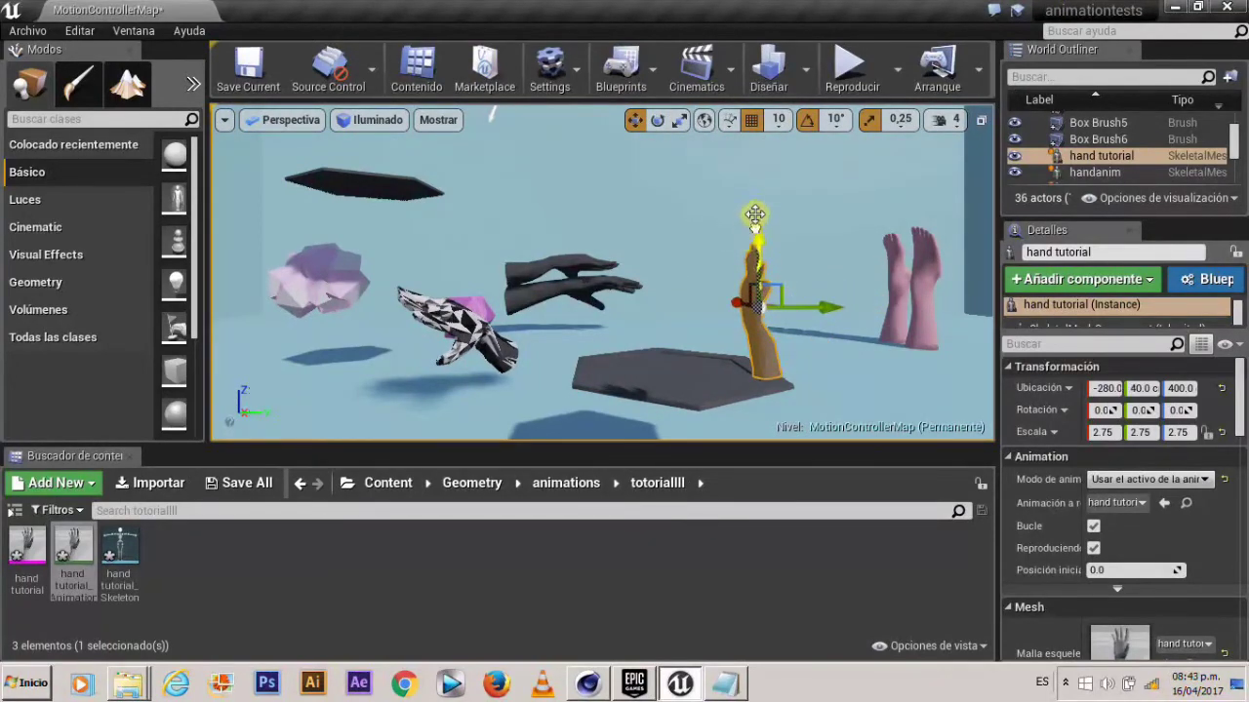
{"action": "left_click_drag", "start_coordinate": [755, 214], "coordinate": [755, 168]}
{"action": "mouse_move", "coordinate": [742, 251]}
{"action": "left_mouse_down"}
{"action": "mouse_move", "coordinate": [789, 256]}
{"action": "mouse_move", "coordinate": [719, 243]}
{"action": "mouse_move", "coordinate": [747, 239]}
{"action": "left_mouse_up"}
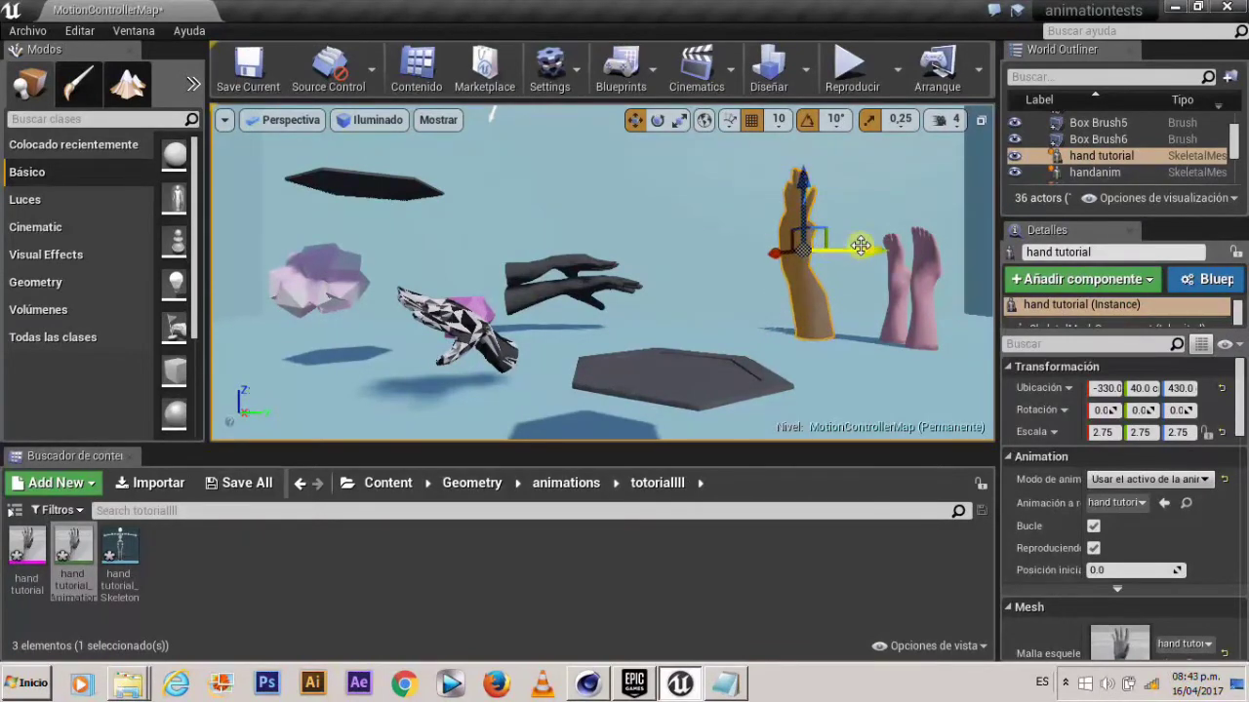
{"action": "left_click_drag", "start_coordinate": [847, 251], "coordinate": [823, 252]}
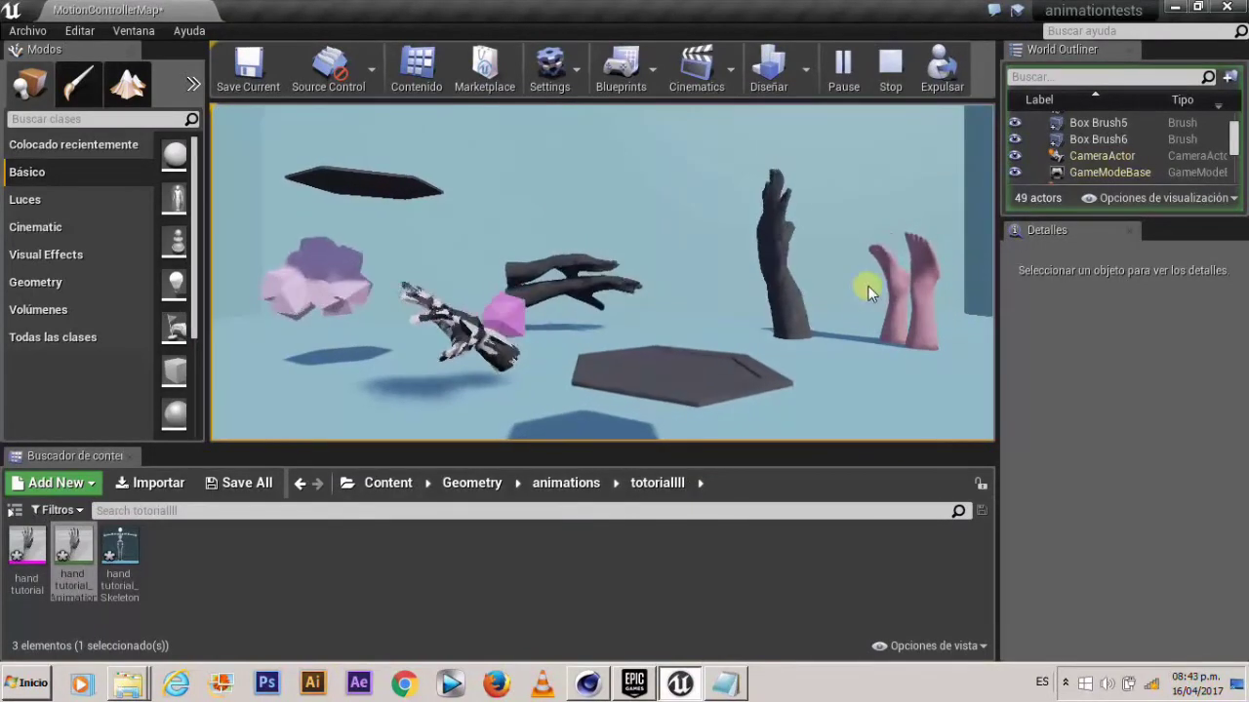
Play the level to preview the hand animation, and stop the preview.
{"action": "left_click", "coordinate": [885, 87]}
Switch to Cinema 4D, select the group23.3 hand and change the workspace to the Animation layout.
{"action": "left_click", "coordinate": [590, 684]}
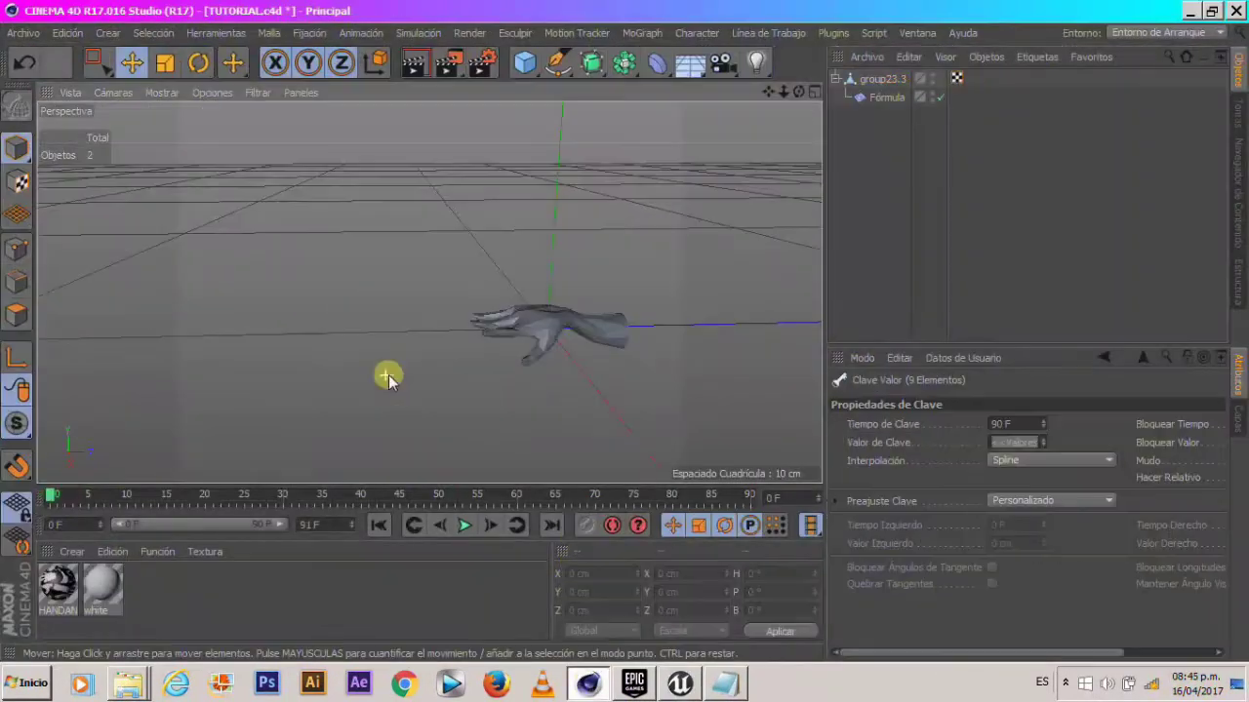
{"action": "left_click", "coordinate": [881, 82]}
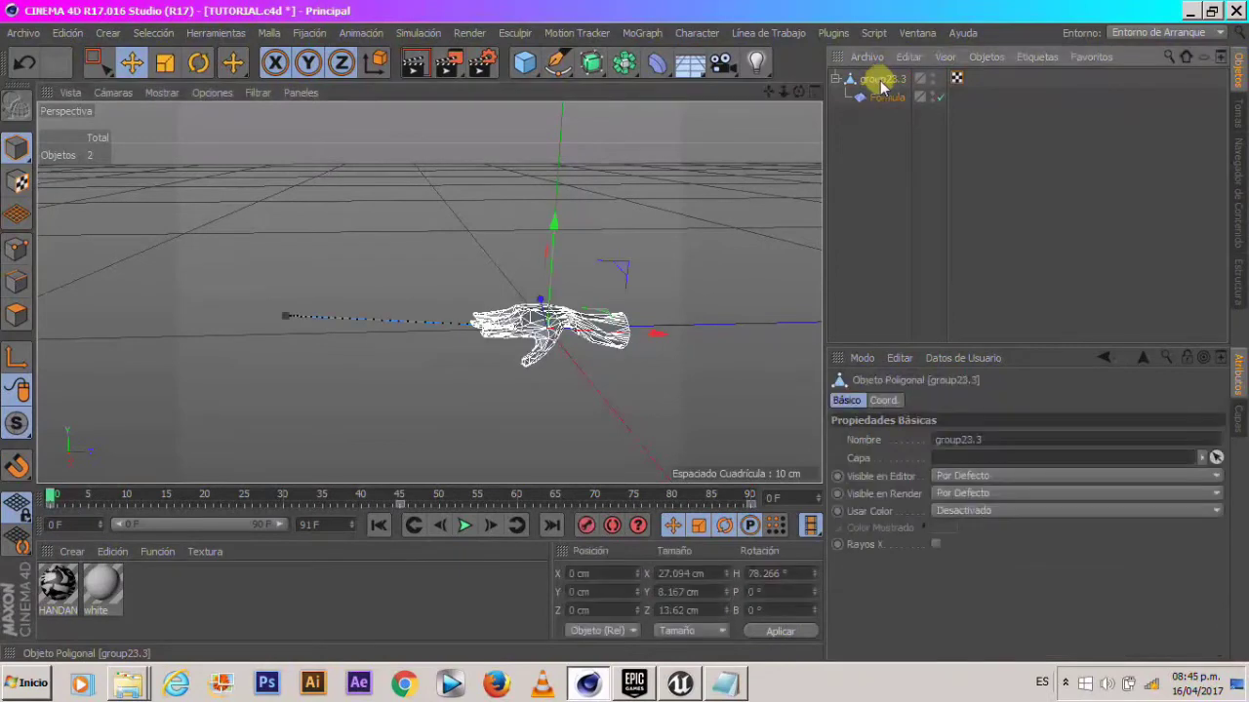
{"action": "left_click", "coordinate": [1156, 33]}
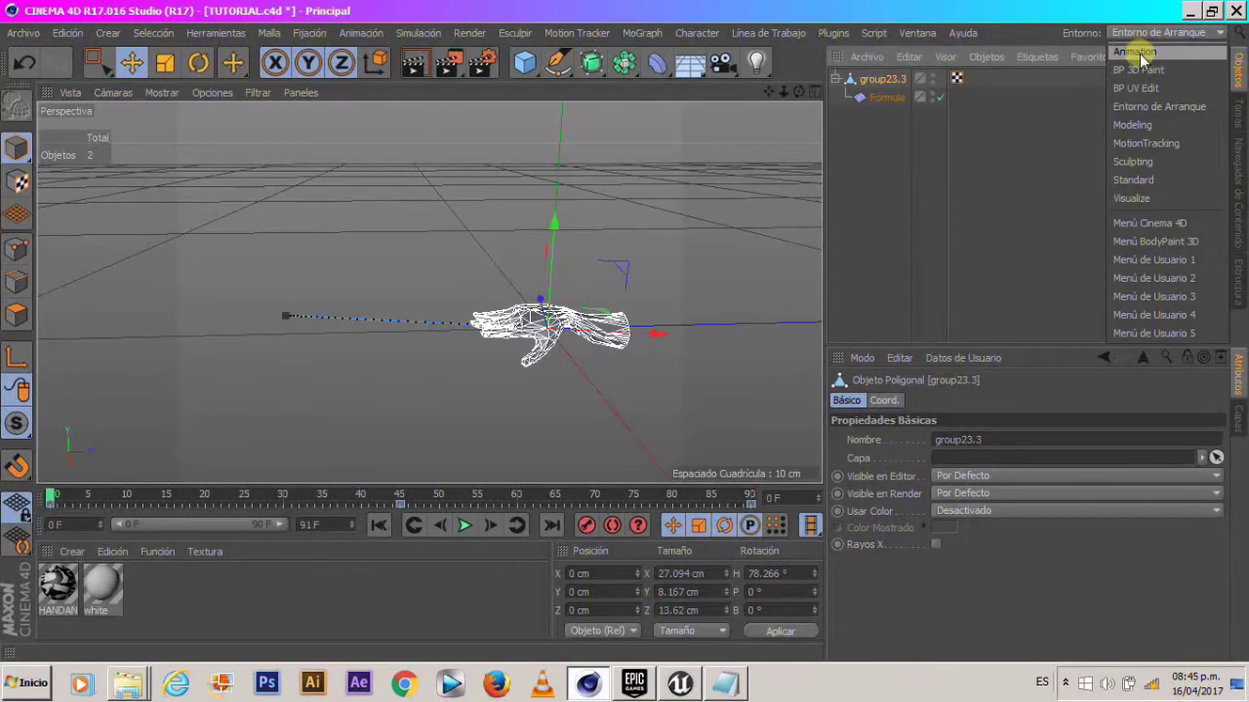
{"action": "left_click", "coordinate": [1137, 54]}
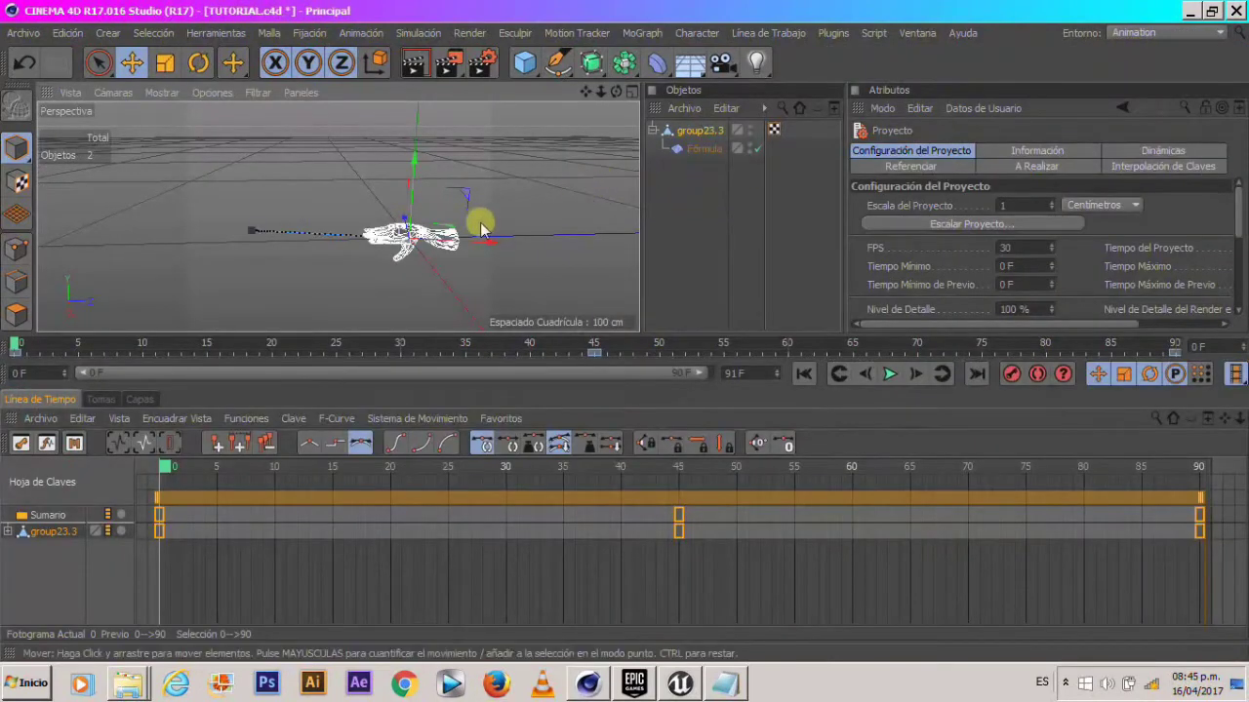
Bake group23.3 from frame 0 to 91 as a copy, with expressions, clean tracks, position, rotation and animated parameters included.
{"action": "left_click", "coordinate": [51, 535]}
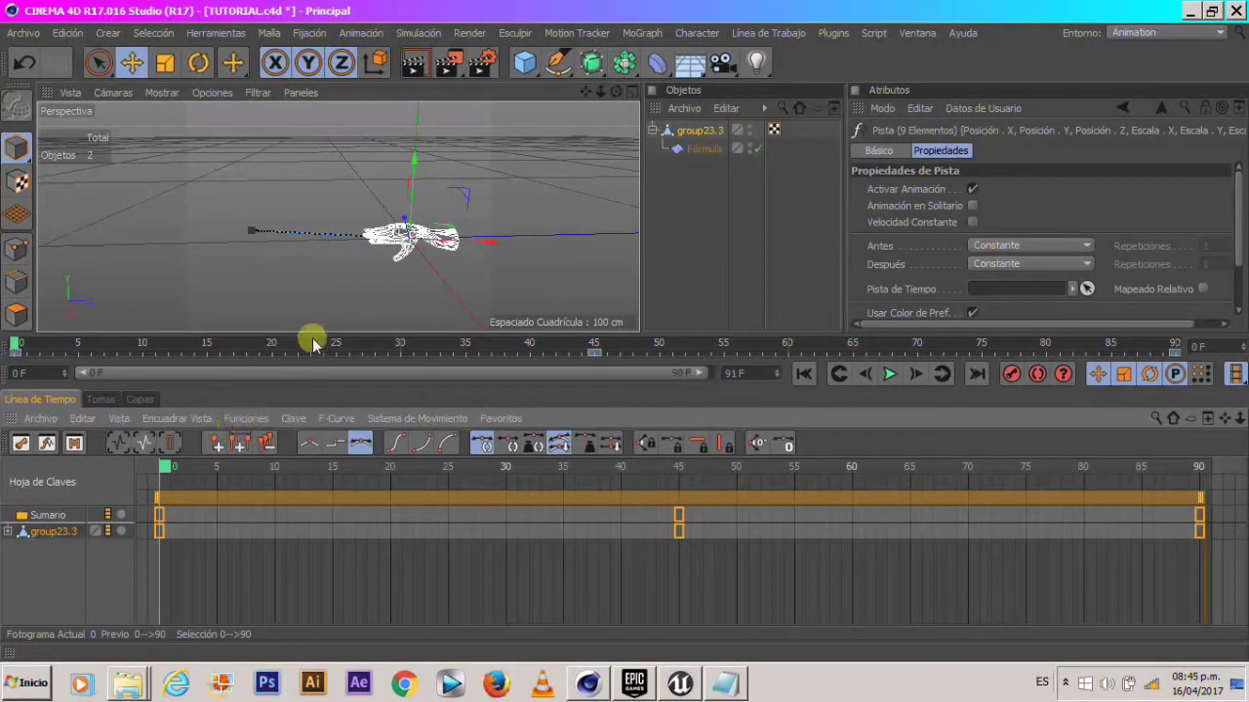
{"action": "left_click", "coordinate": [257, 418]}
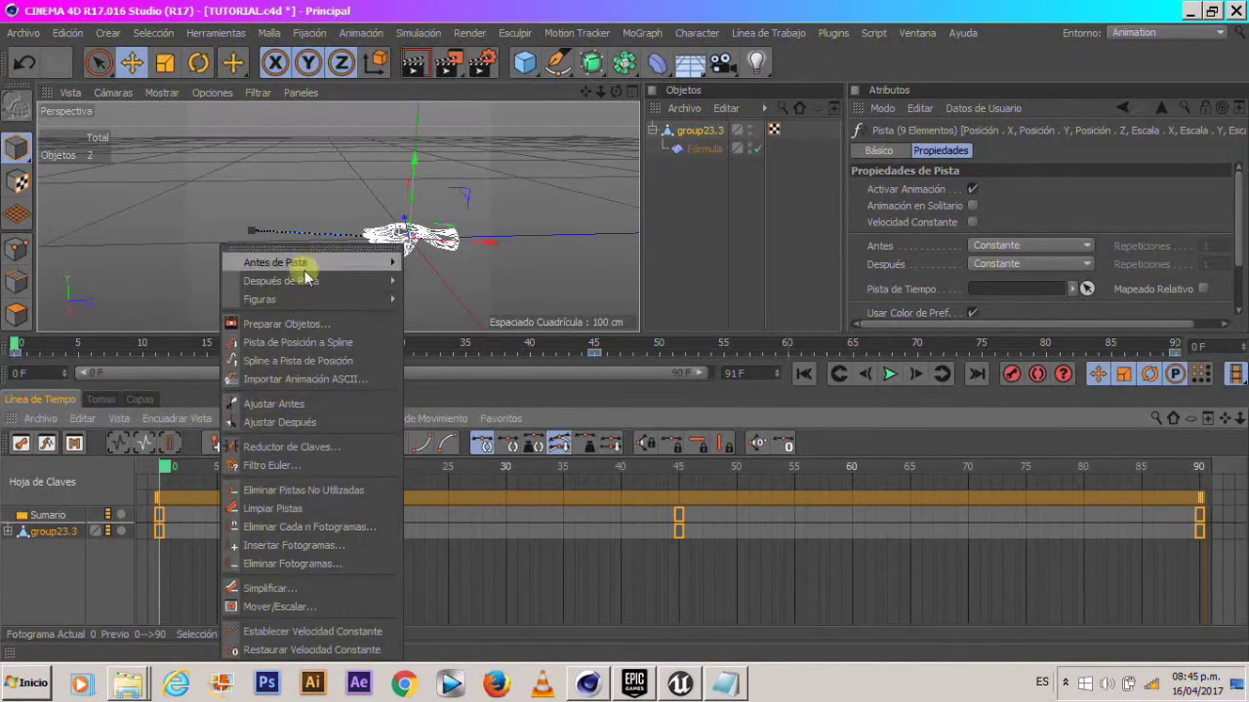
{"action": "left_click", "coordinate": [317, 325]}
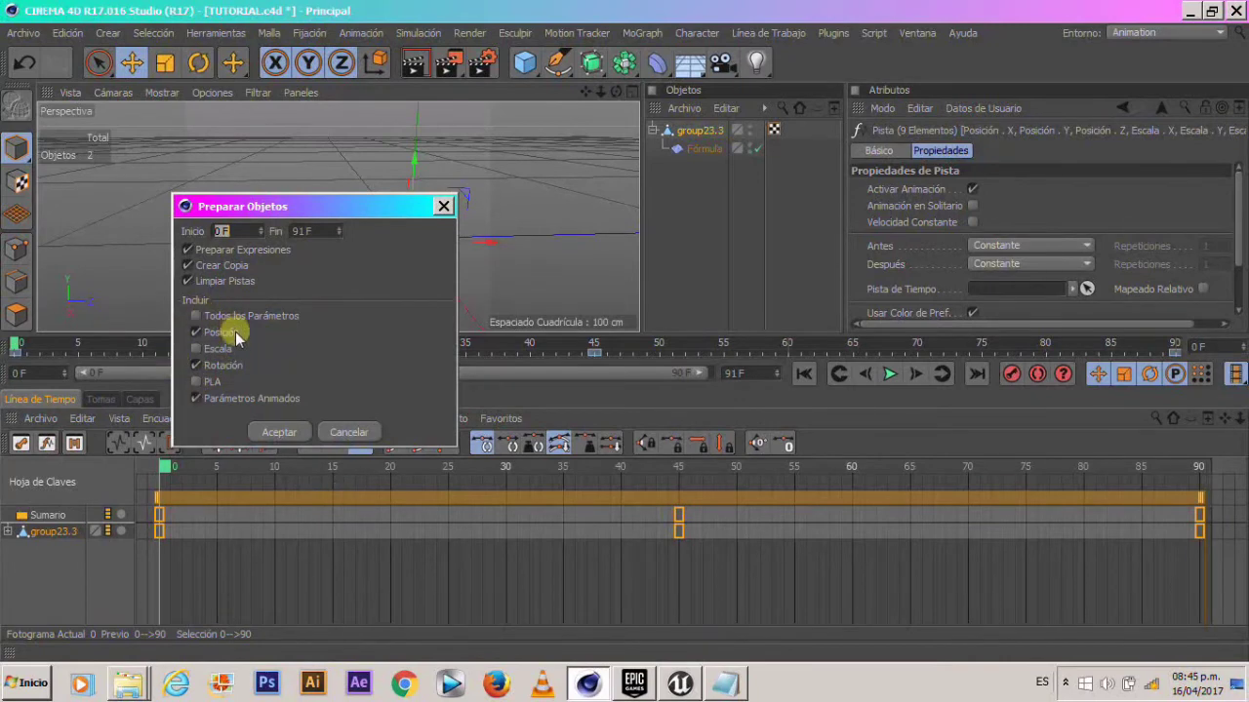
{"action": "left_click", "coordinate": [278, 432]}
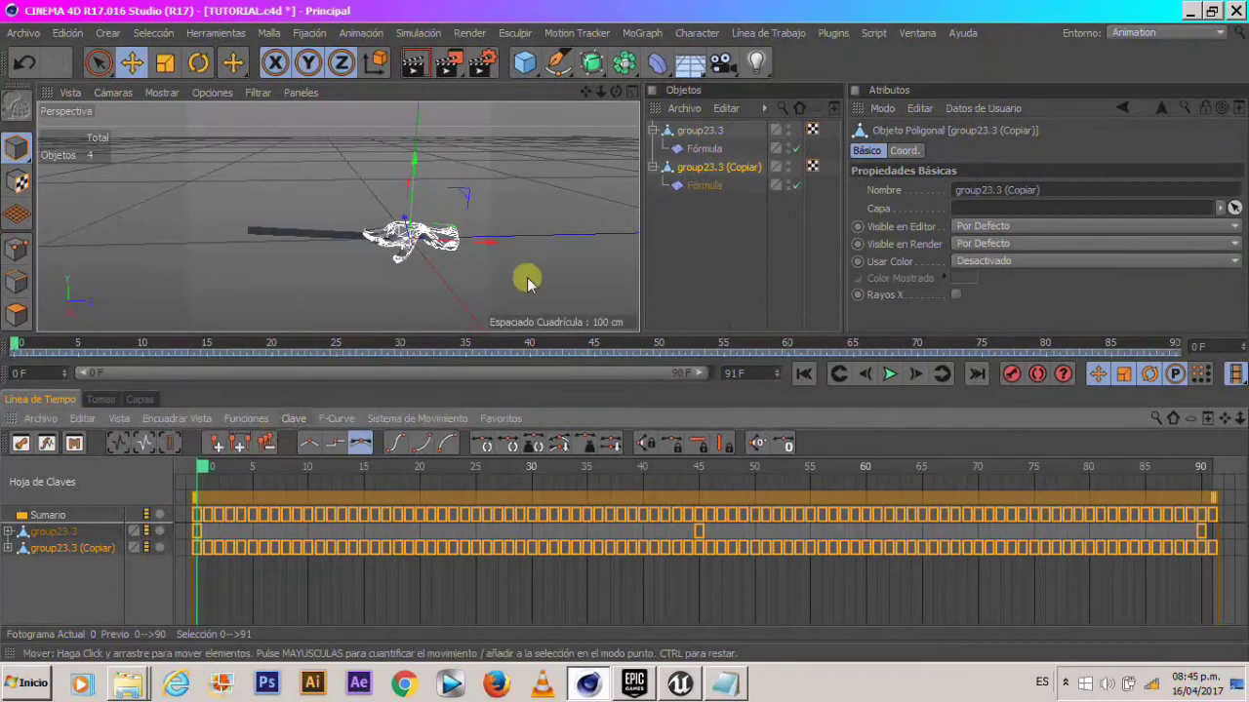
Restore the startup layout (Entorno de Arranque) and delete the original group23.3 hand, keeping the baked copy.
{"action": "left_click", "coordinate": [1134, 39]}
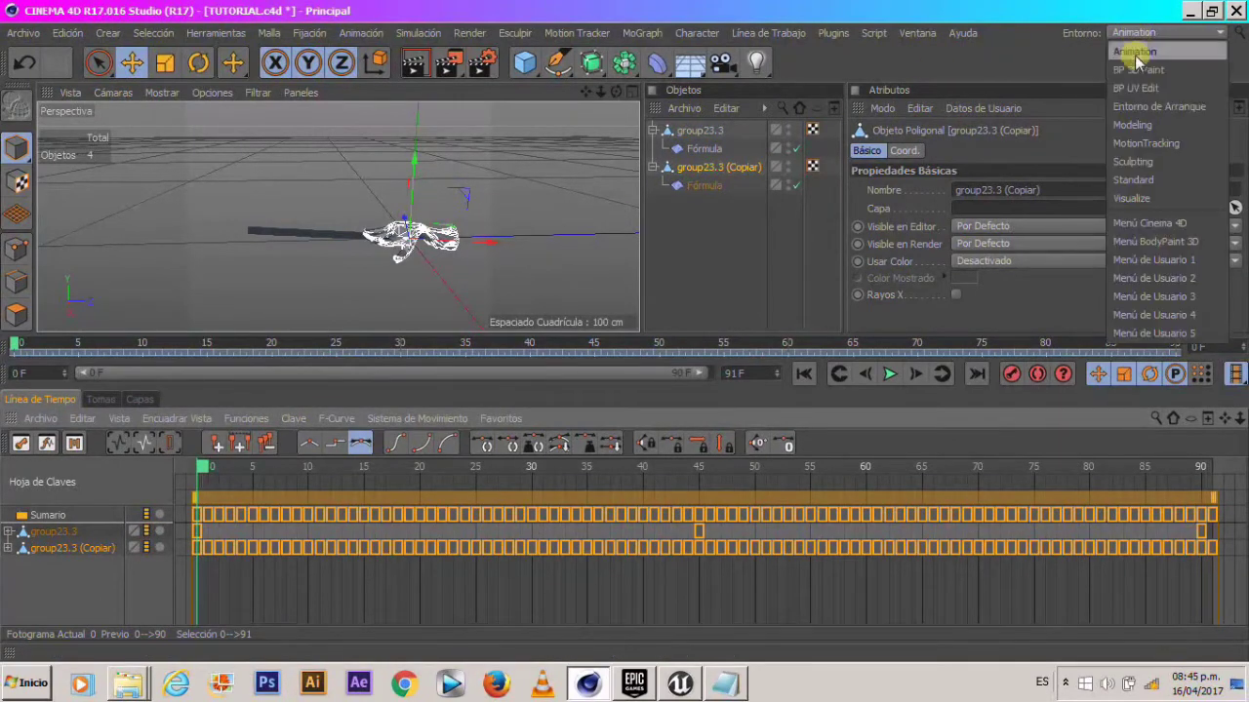
{"action": "left_click", "coordinate": [1136, 103]}
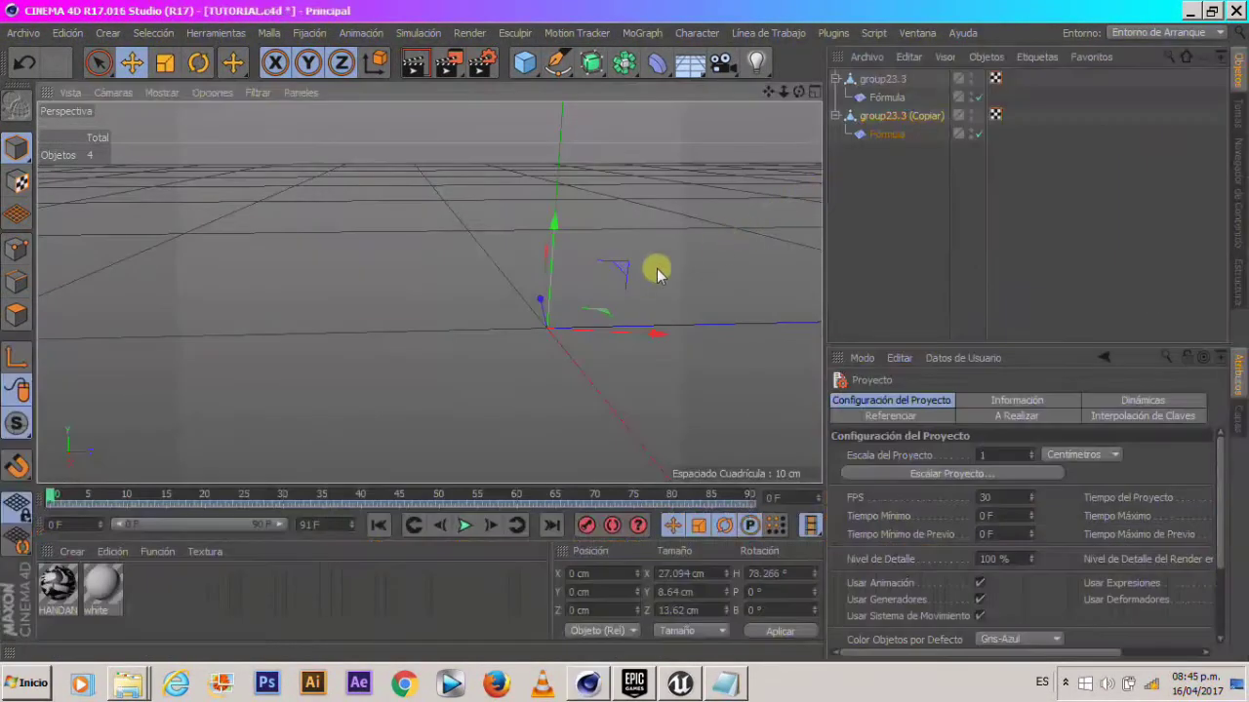
{"action": "left_click", "coordinate": [492, 413]}
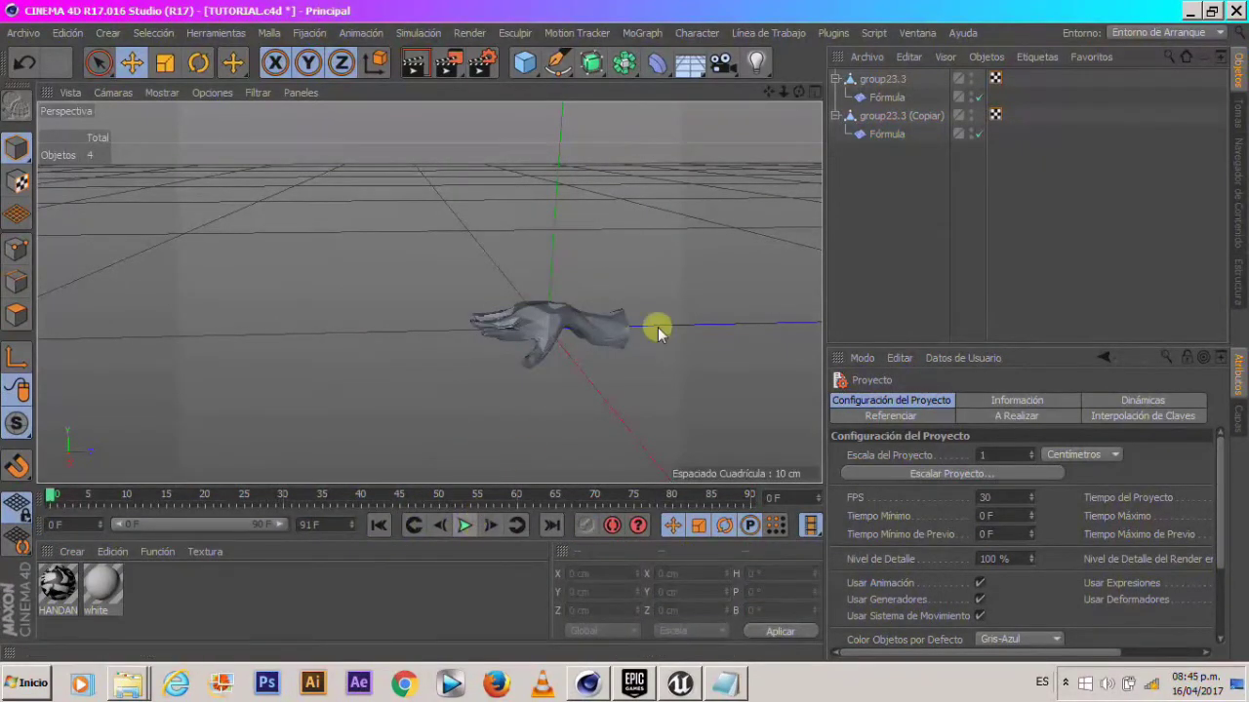
{"action": "left_click", "coordinate": [884, 82]}
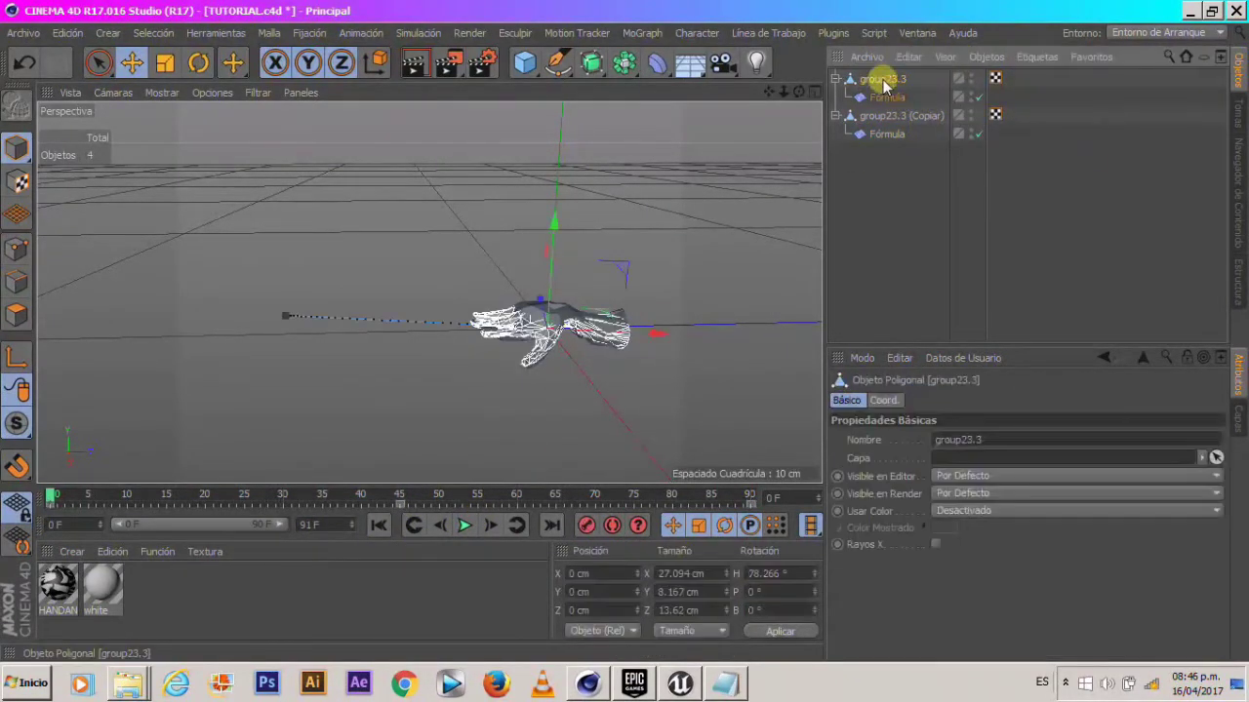
{"action": "key", "text": "Delete"}
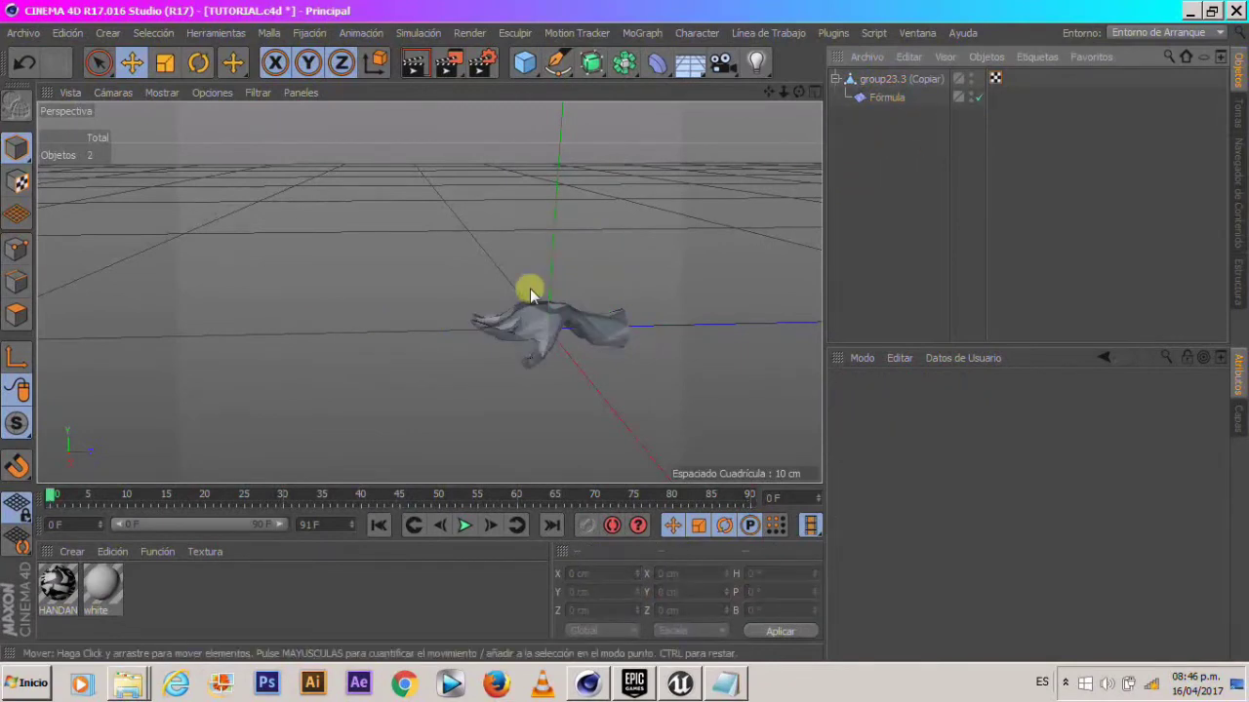
Preview the baked copy's animation, return to frame 0 and delete the copy's Formula deformer.
{"action": "left_click", "coordinate": [467, 525]}
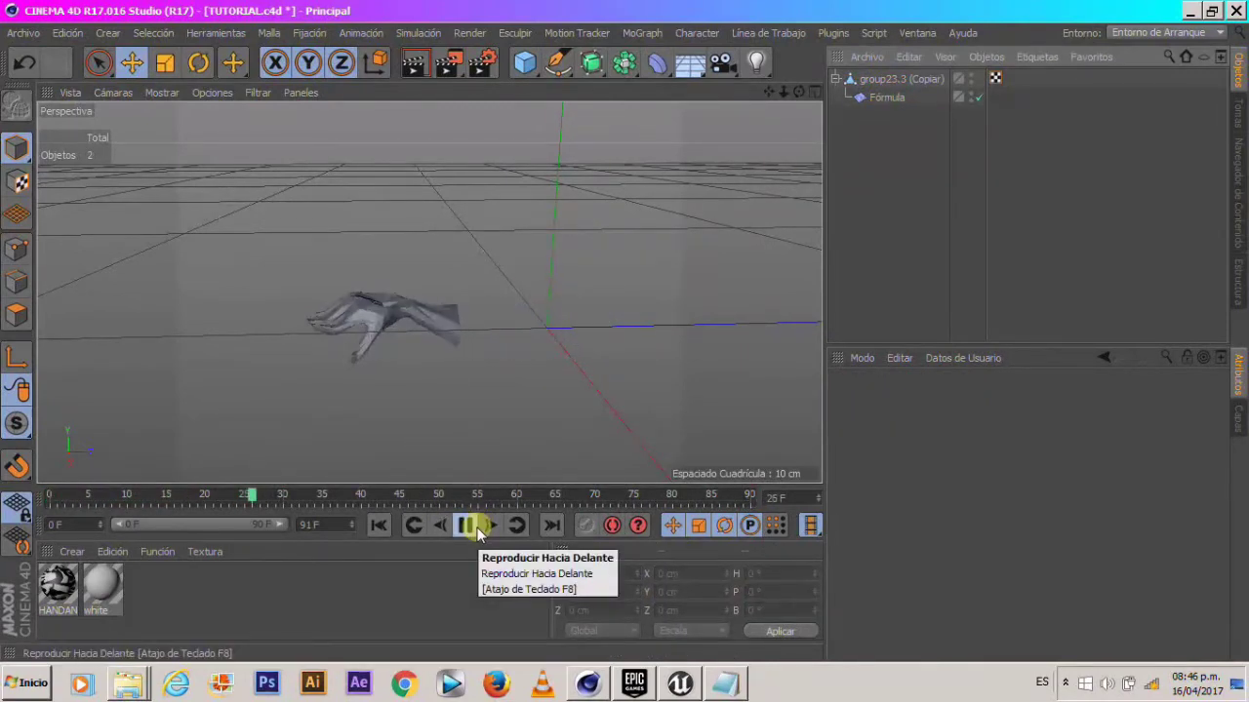
{"action": "left_click", "coordinate": [467, 525]}
{"action": "left_click", "coordinate": [380, 525]}
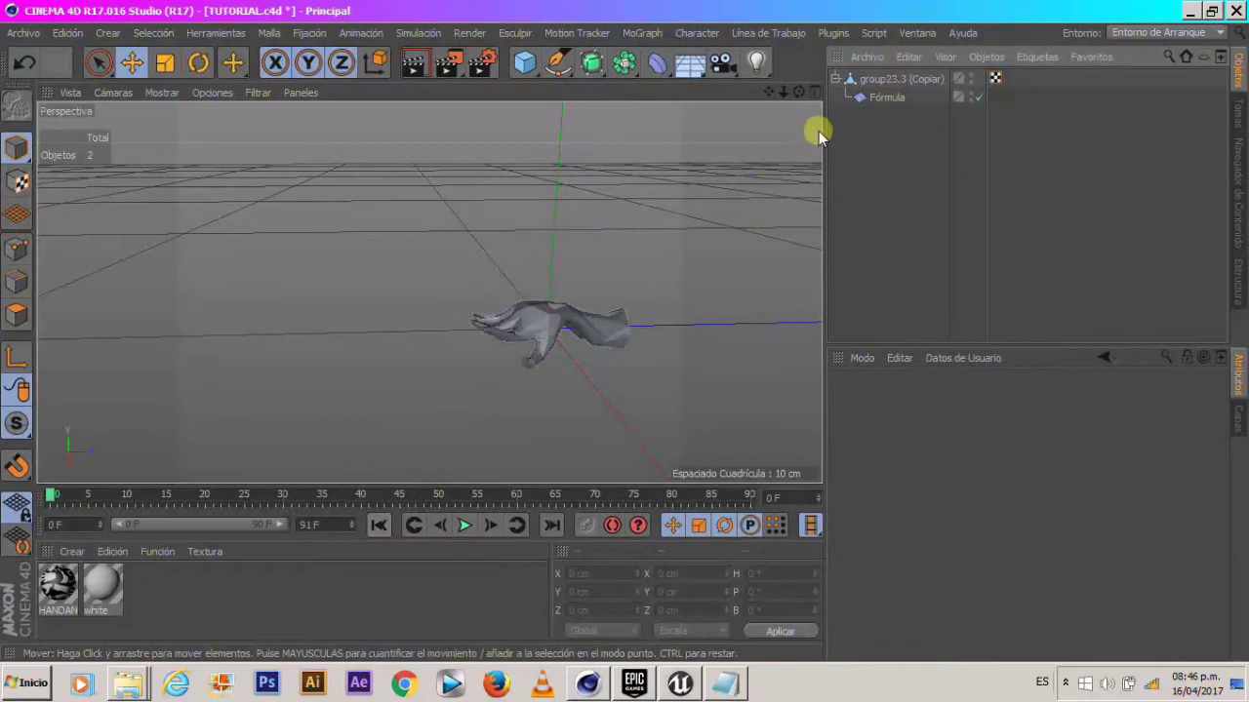
{"action": "left_click", "coordinate": [878, 99]}
{"action": "key", "text": "Delete"}
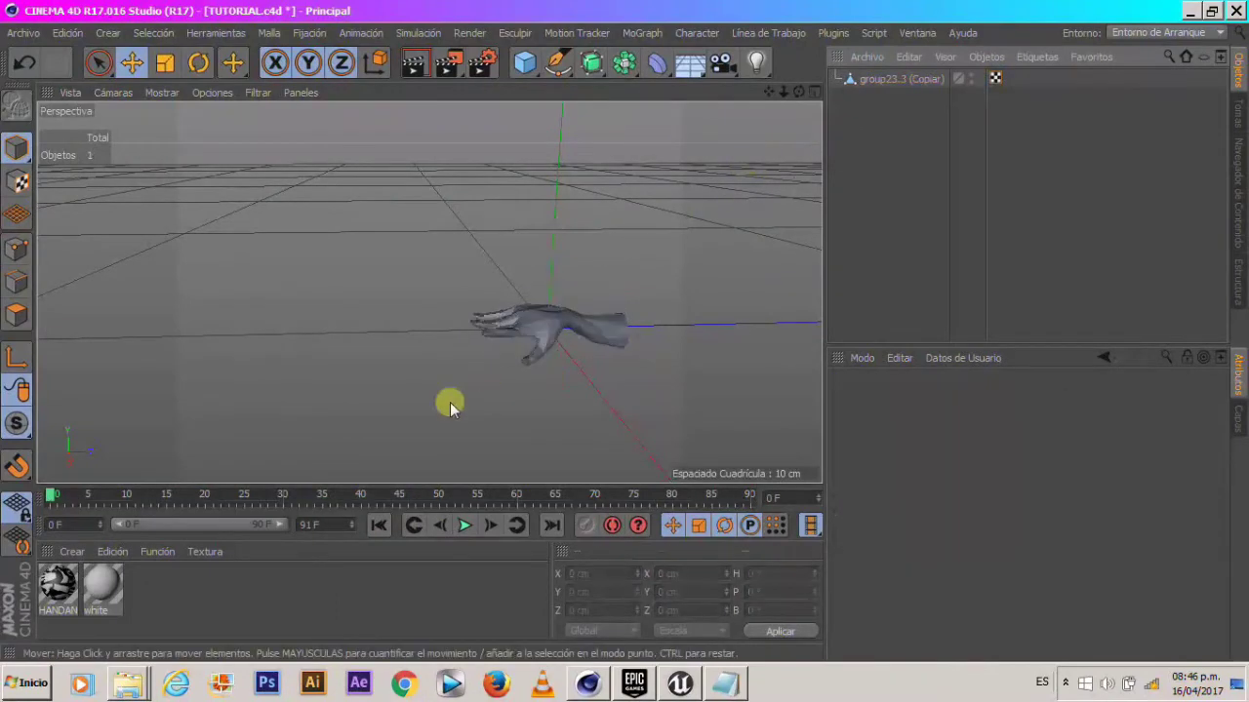
Play the baked hand's animation without the deformer and stop it with group23.3 (Copiar) selected.
{"action": "left_click", "coordinate": [465, 525]}
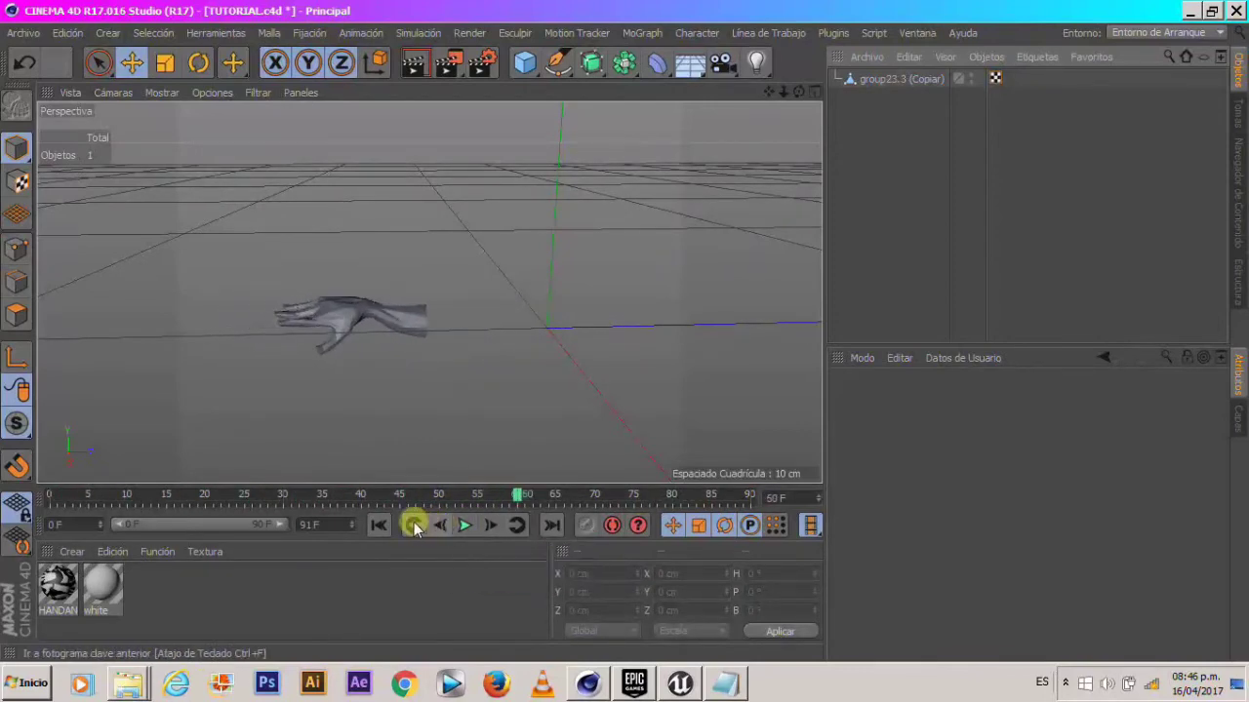
{"action": "left_click", "coordinate": [383, 526]}
{"action": "left_click", "coordinate": [465, 524]}
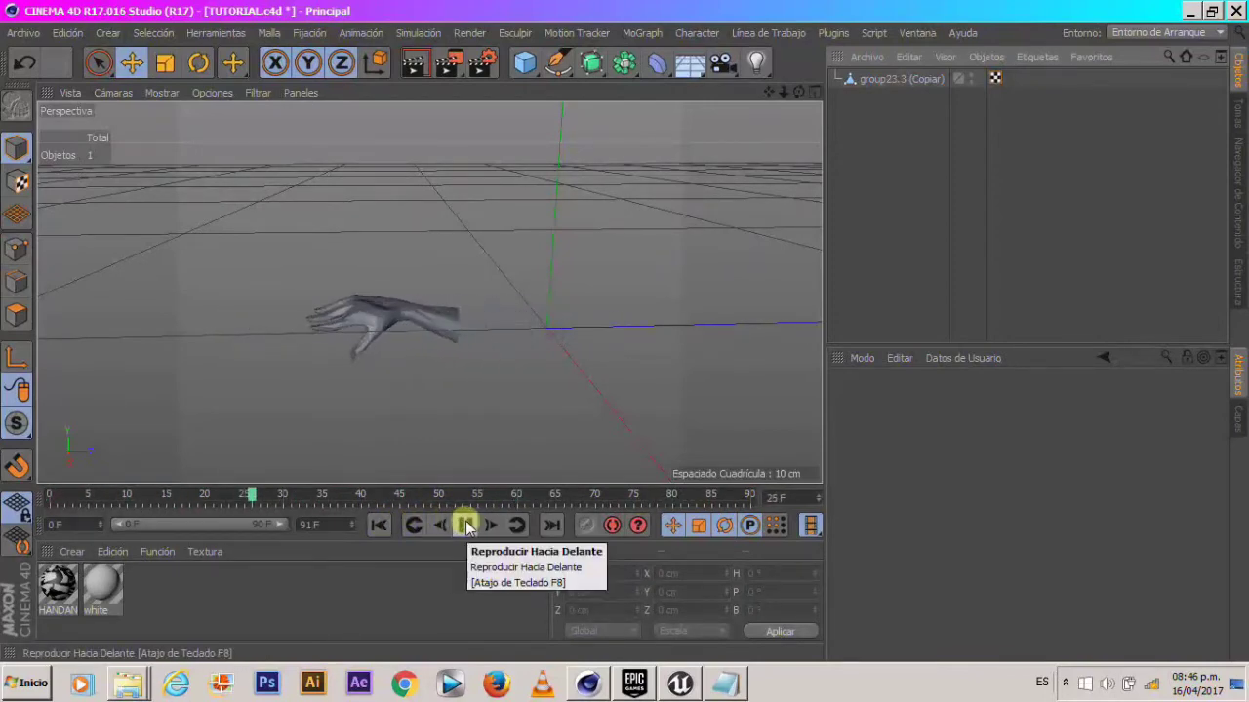
{"action": "left_click", "coordinate": [883, 78]}
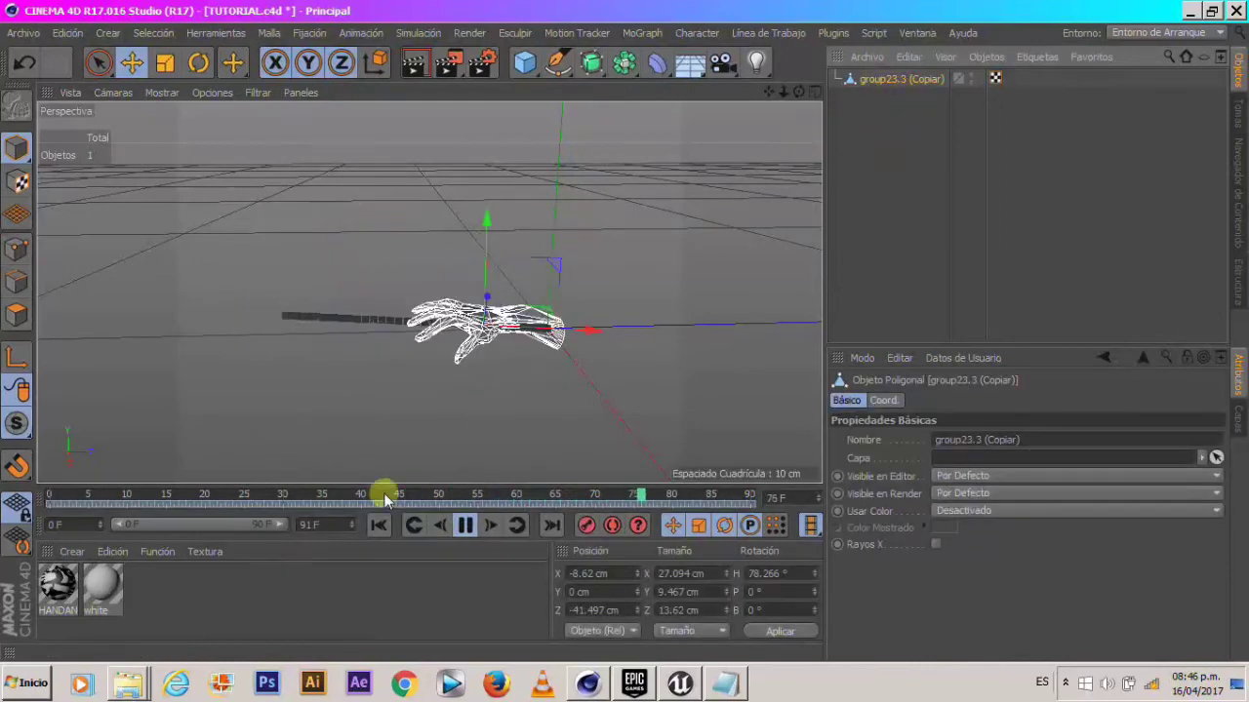
{"action": "left_click", "coordinate": [466, 532]}
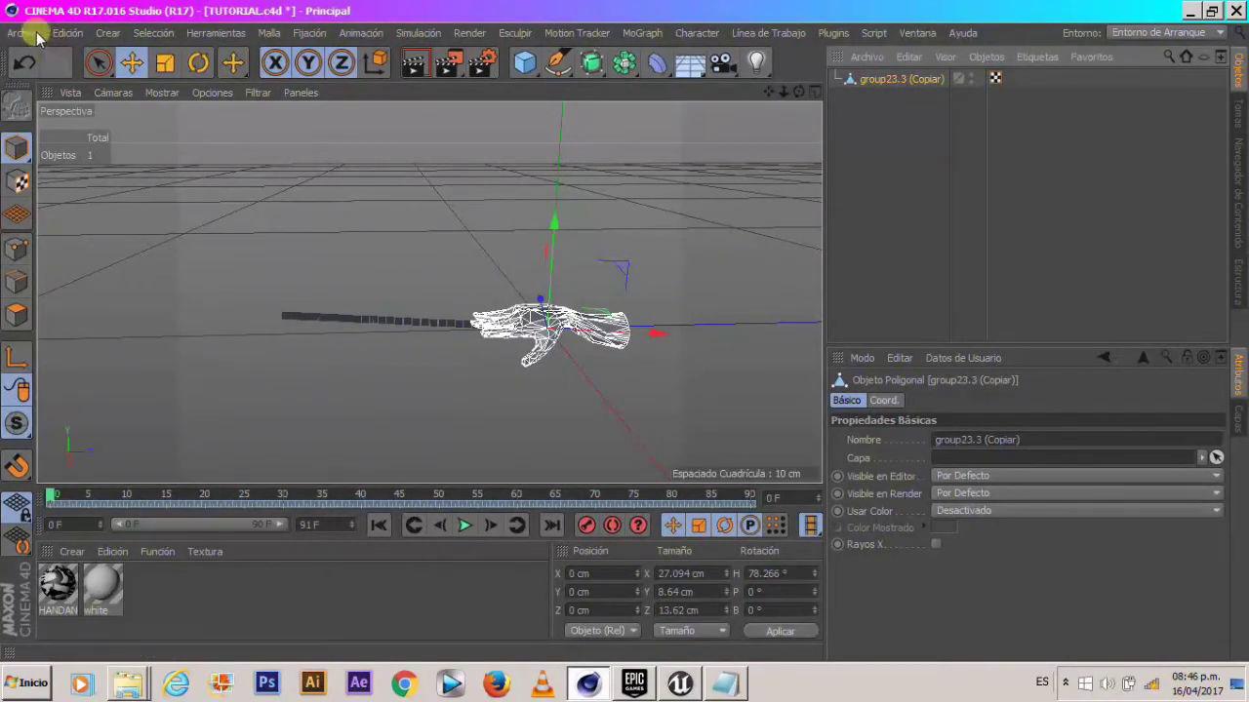
Export the selected baked hand as the Alembic file hand tur in the TUTORIAL folder, Ogawa format, frames 0 to 91, selection only.
{"action": "left_click", "coordinate": [24, 33]}
{"action": "mouse_move", "coordinate": [256, 368]}
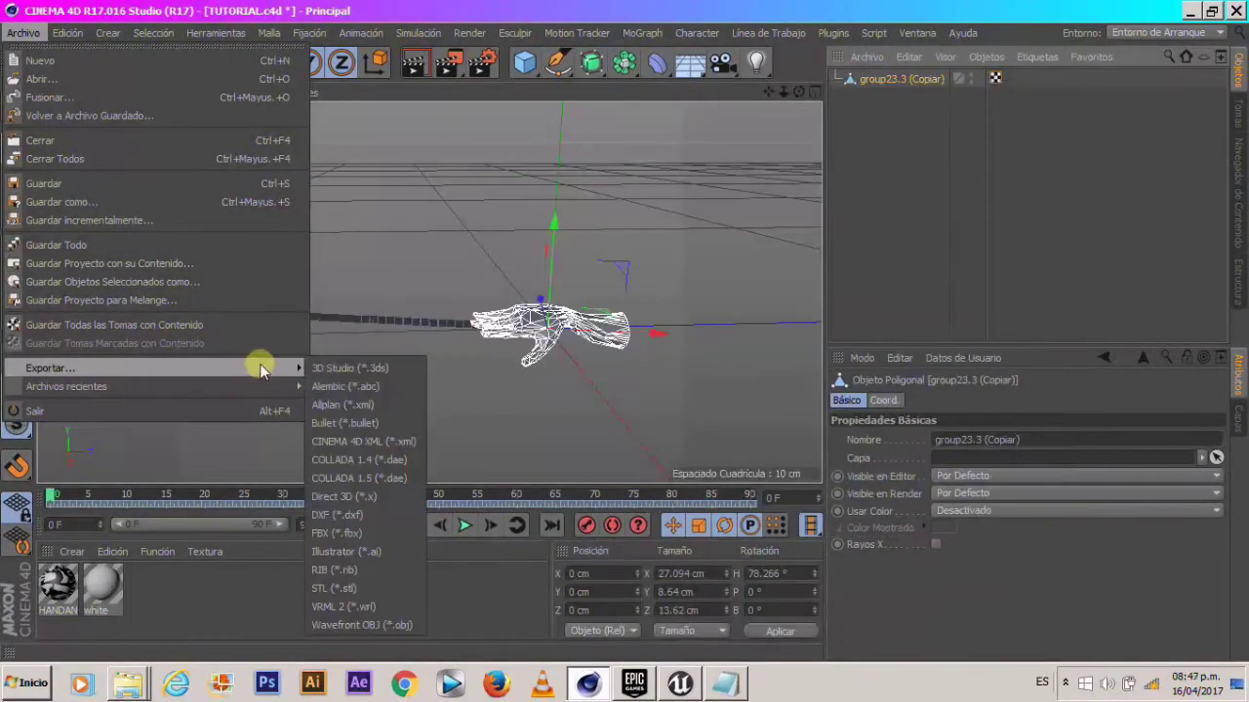
{"action": "left_click", "coordinate": [351, 388]}
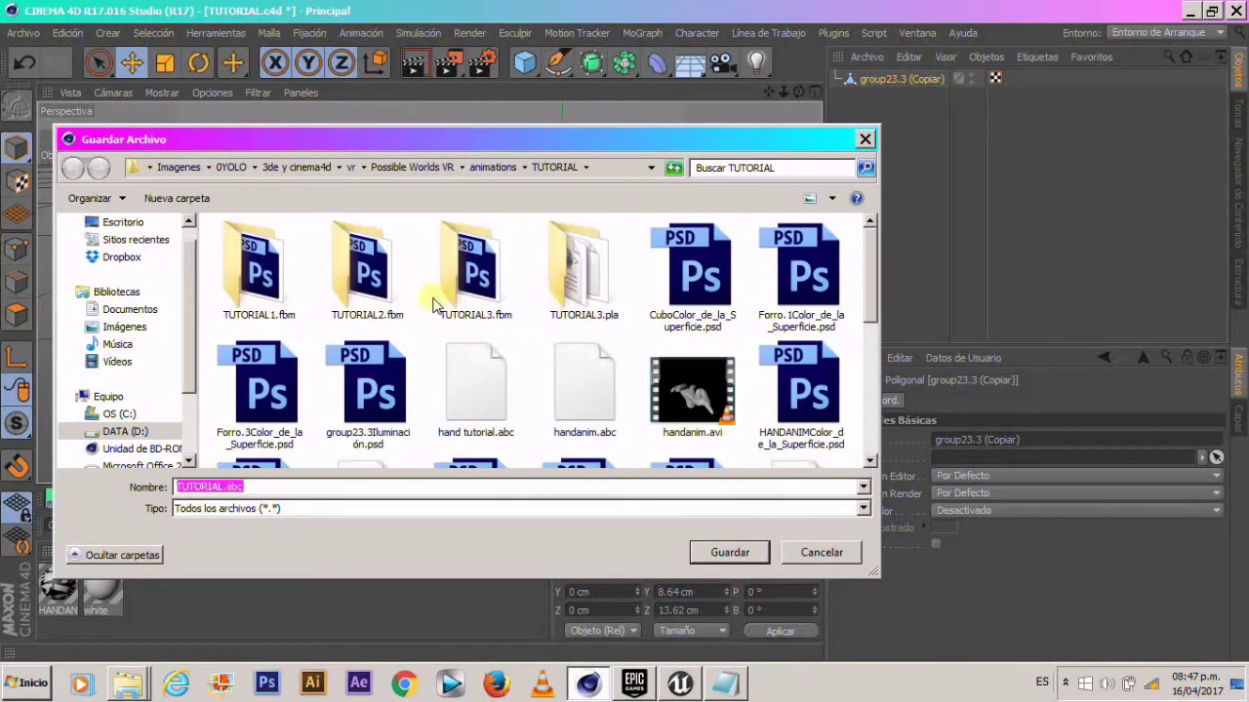
{"action": "type", "text": "hand tur"}
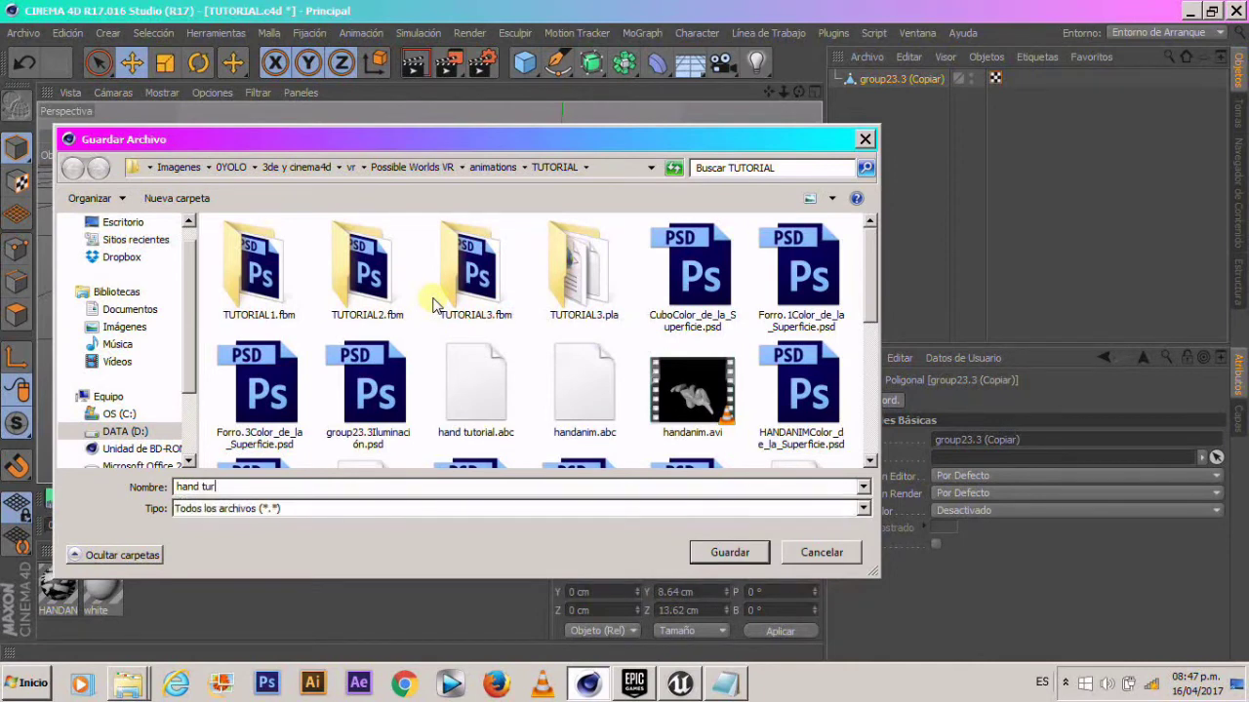
{"action": "left_click", "coordinate": [433, 305]}
{"action": "double_click", "coordinate": [433, 305]}
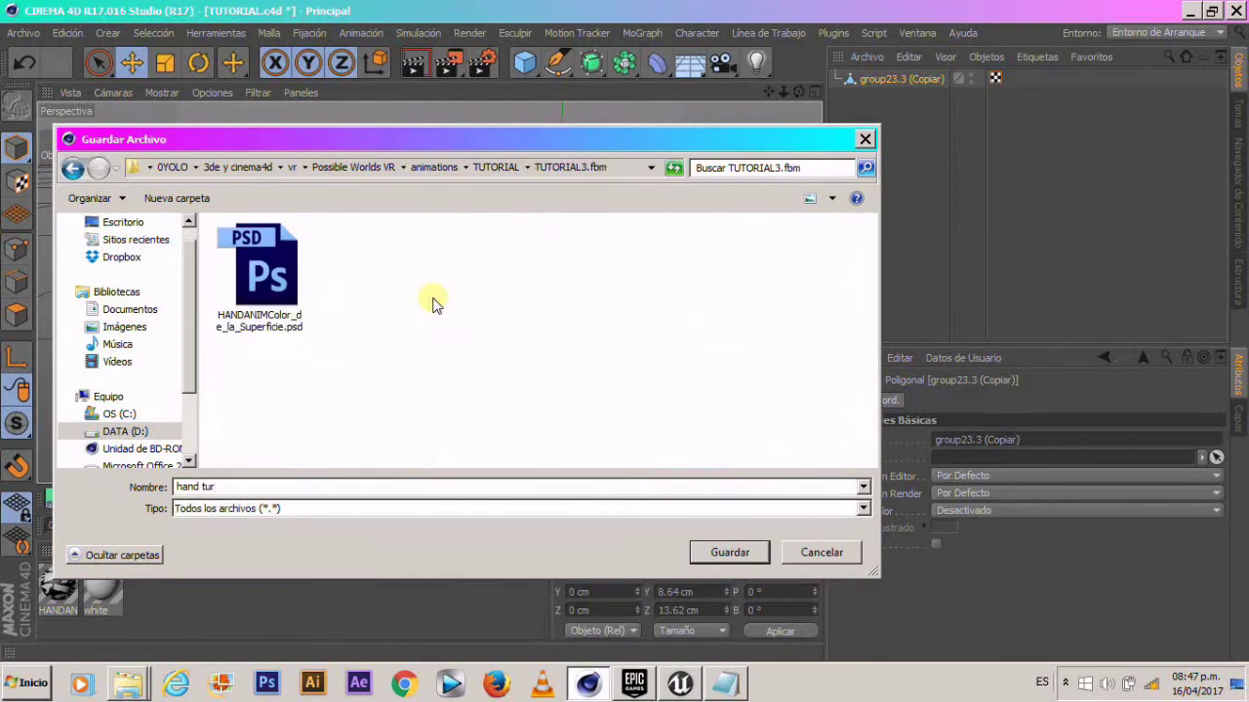
{"action": "left_click", "coordinate": [498, 168]}
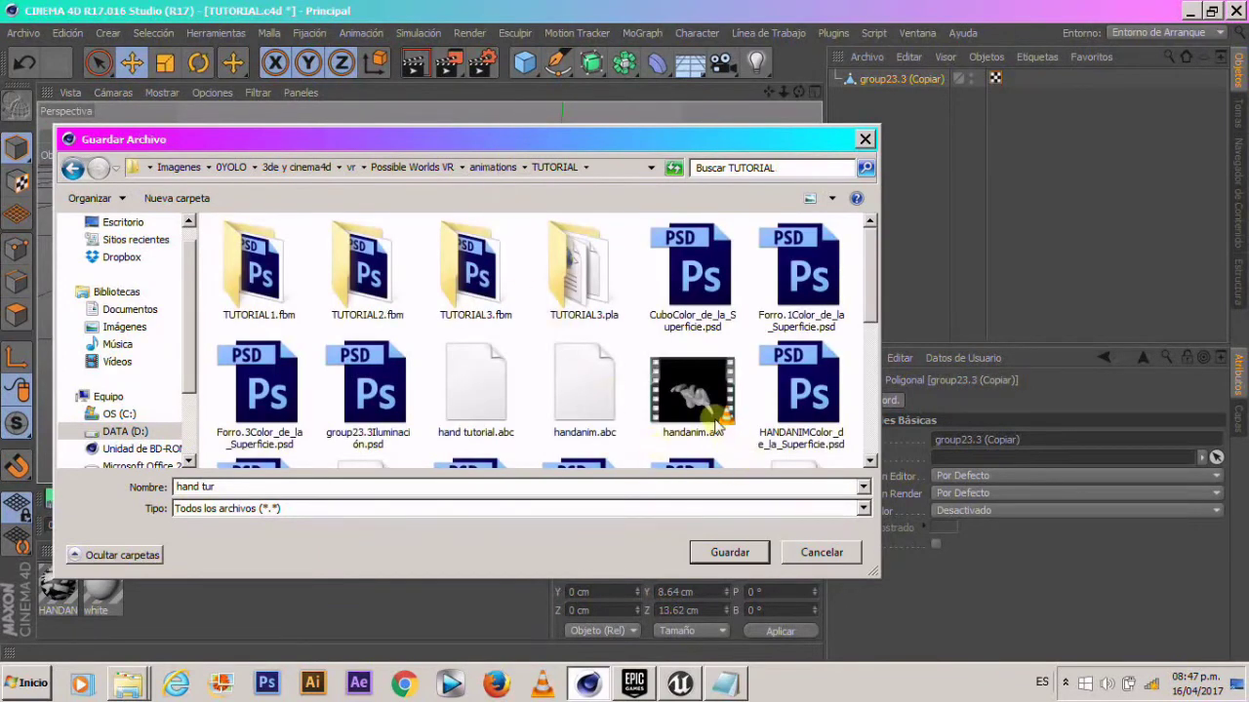
{"action": "left_click", "coordinate": [729, 553]}
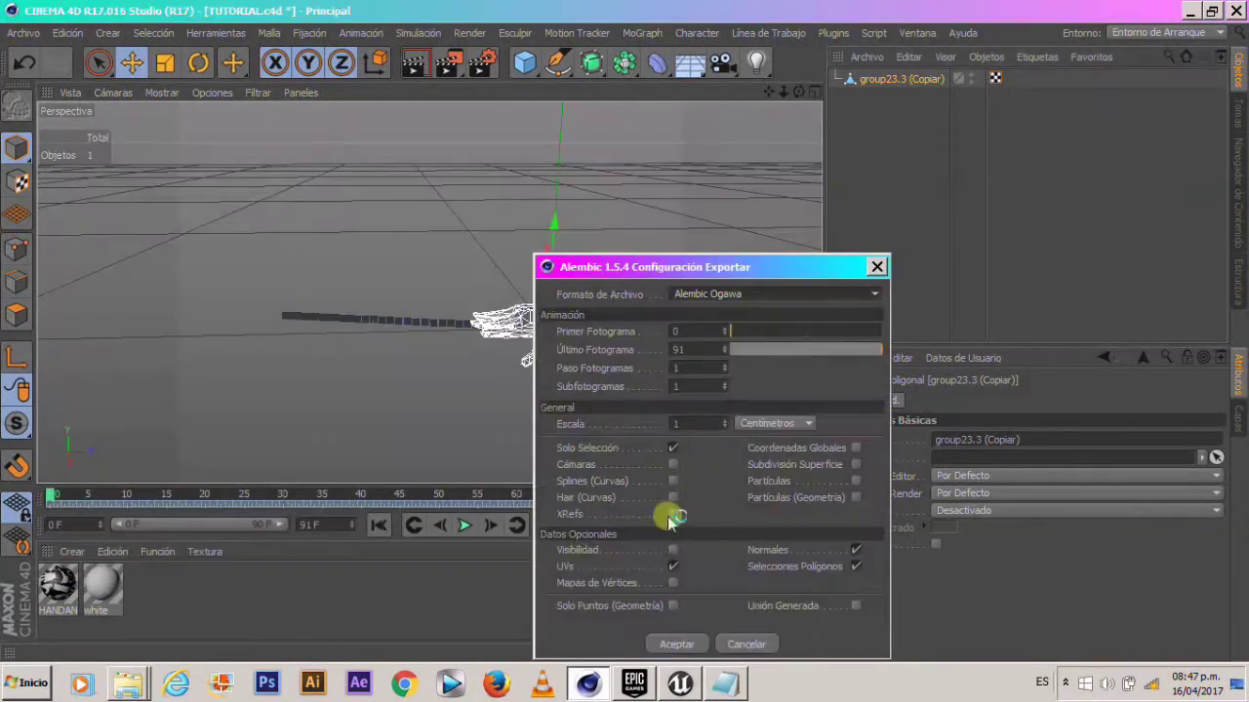
{"action": "left_click_drag", "start_coordinate": [661, 261], "coordinate": [605, 149]}
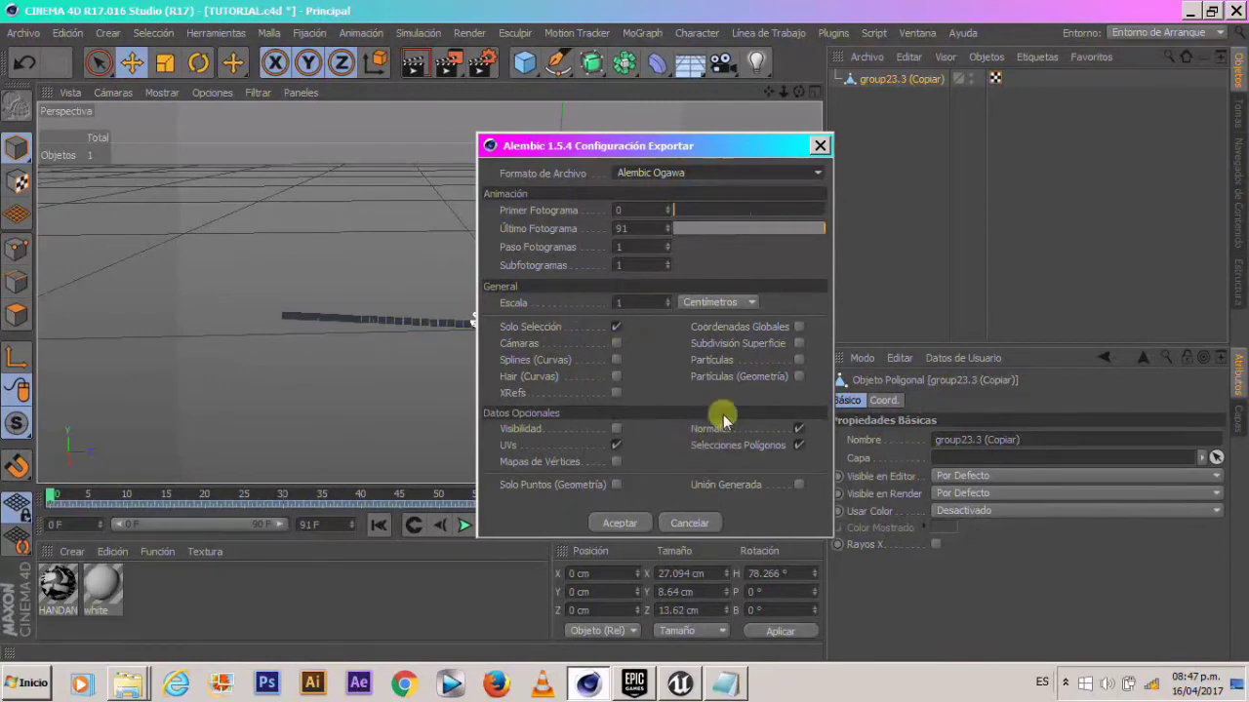
{"action": "left_click", "coordinate": [621, 522]}
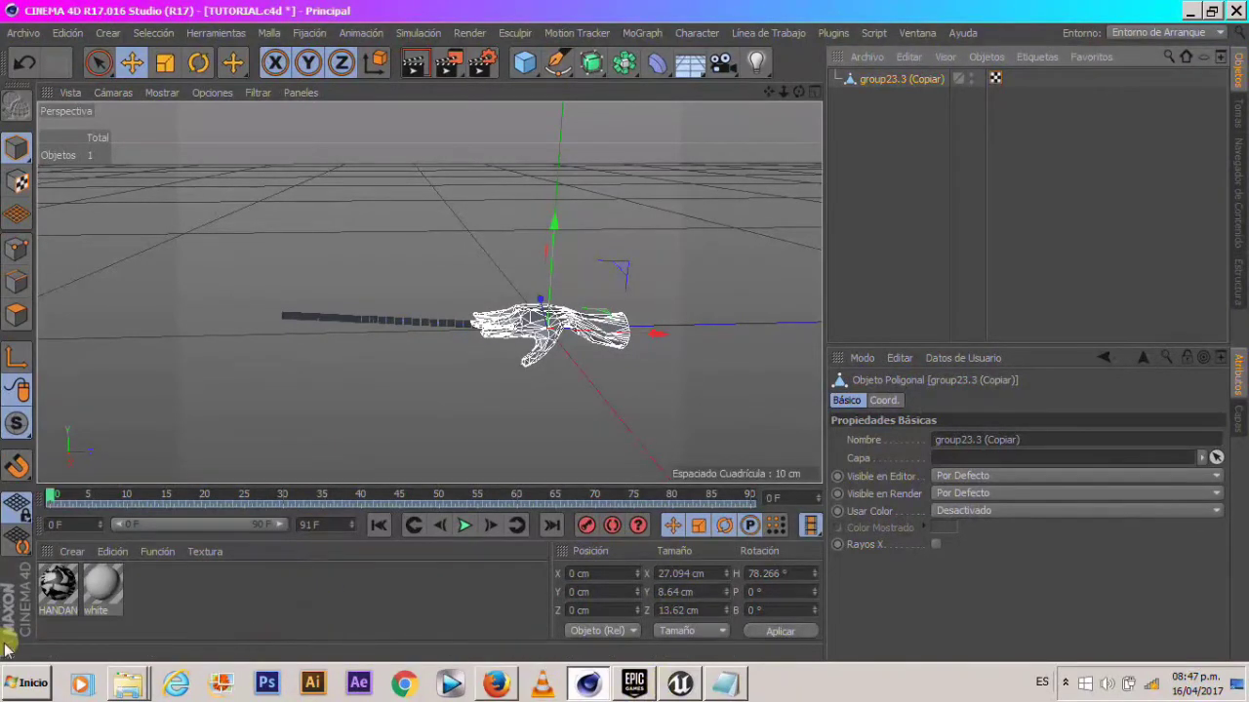
Import hand tur.abc from the TUTORIAL folder into the open Unreal content folder with Skeletal as the import type.
{"action": "left_click", "coordinate": [130, 685]}
{"action": "mouse_move", "coordinate": [138, 686]}
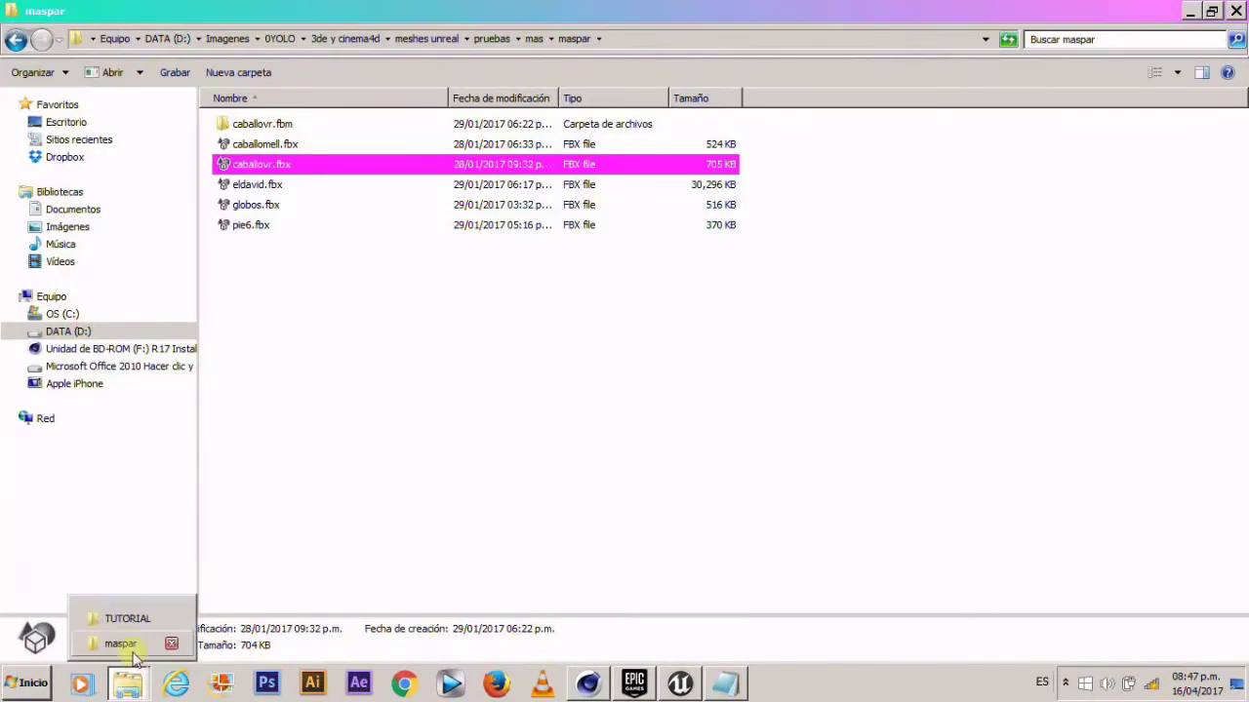
{"action": "left_click", "coordinate": [128, 621]}
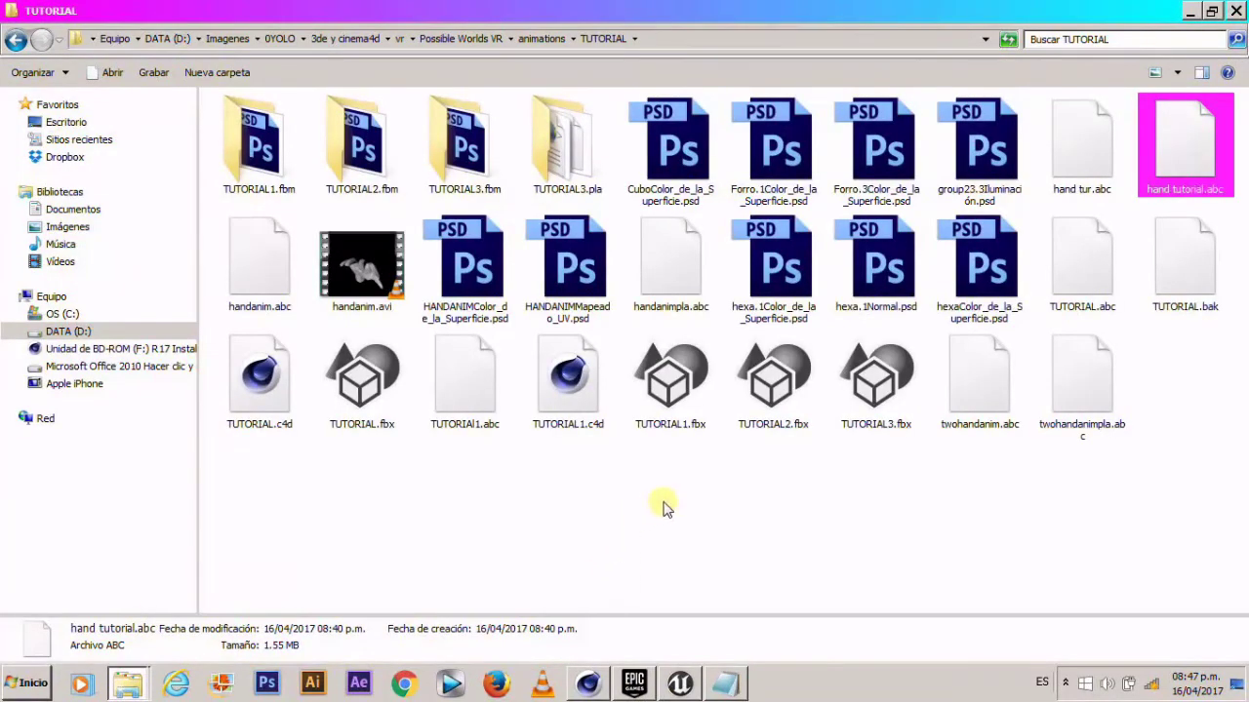
{"action": "left_click", "coordinate": [1090, 186]}
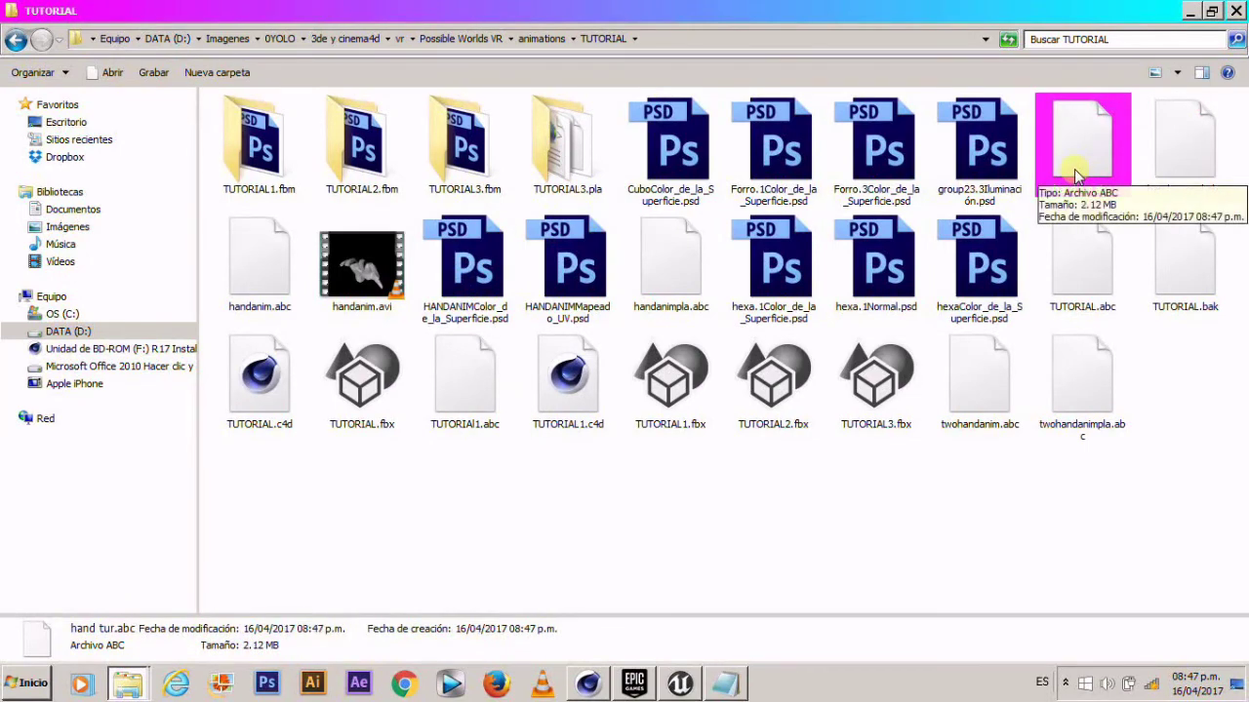
{"action": "left_click_drag", "start_coordinate": [1076, 156], "coordinate": [1044, 192]}
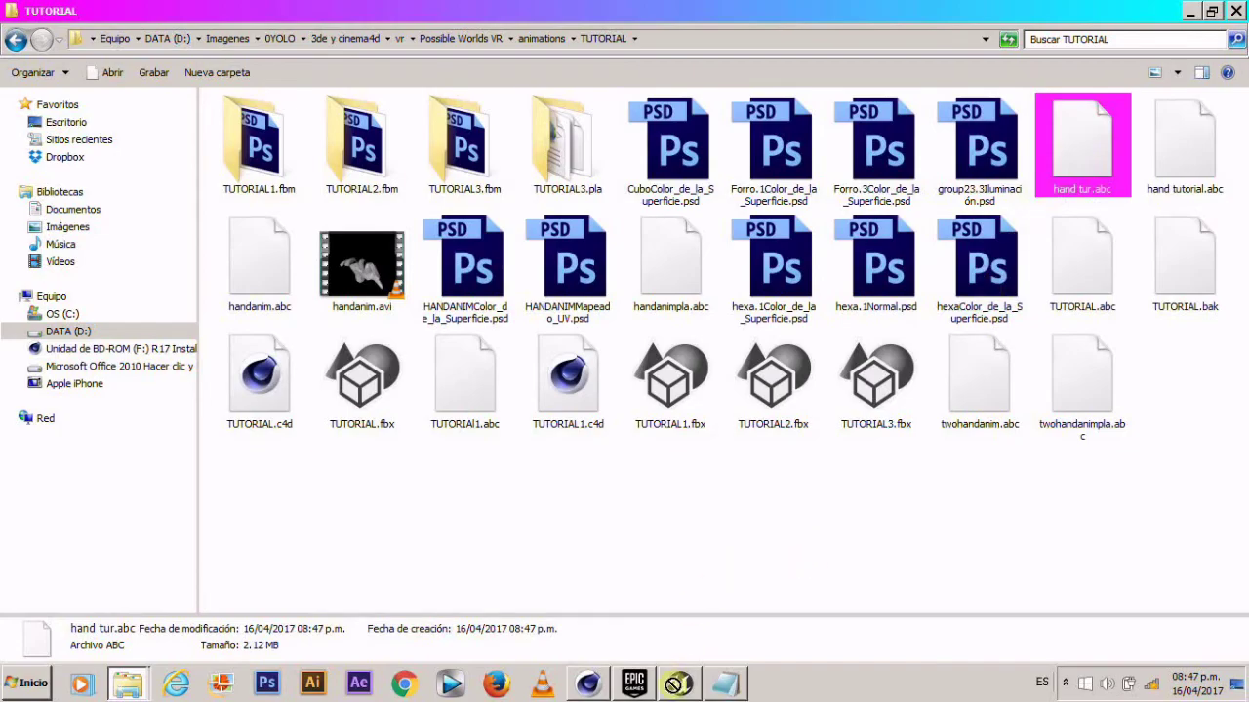
{"action": "left_click_drag", "start_coordinate": [676, 684], "coordinate": [516, 541]}
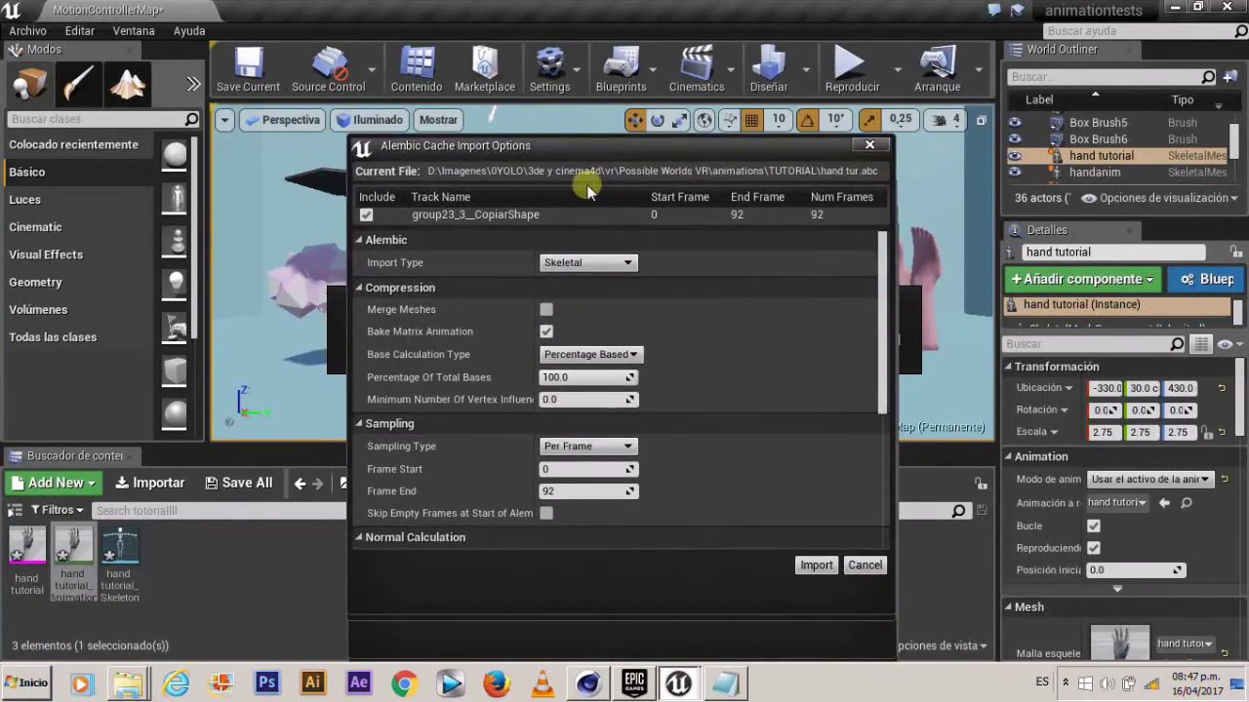
{"action": "left_click", "coordinate": [815, 566]}
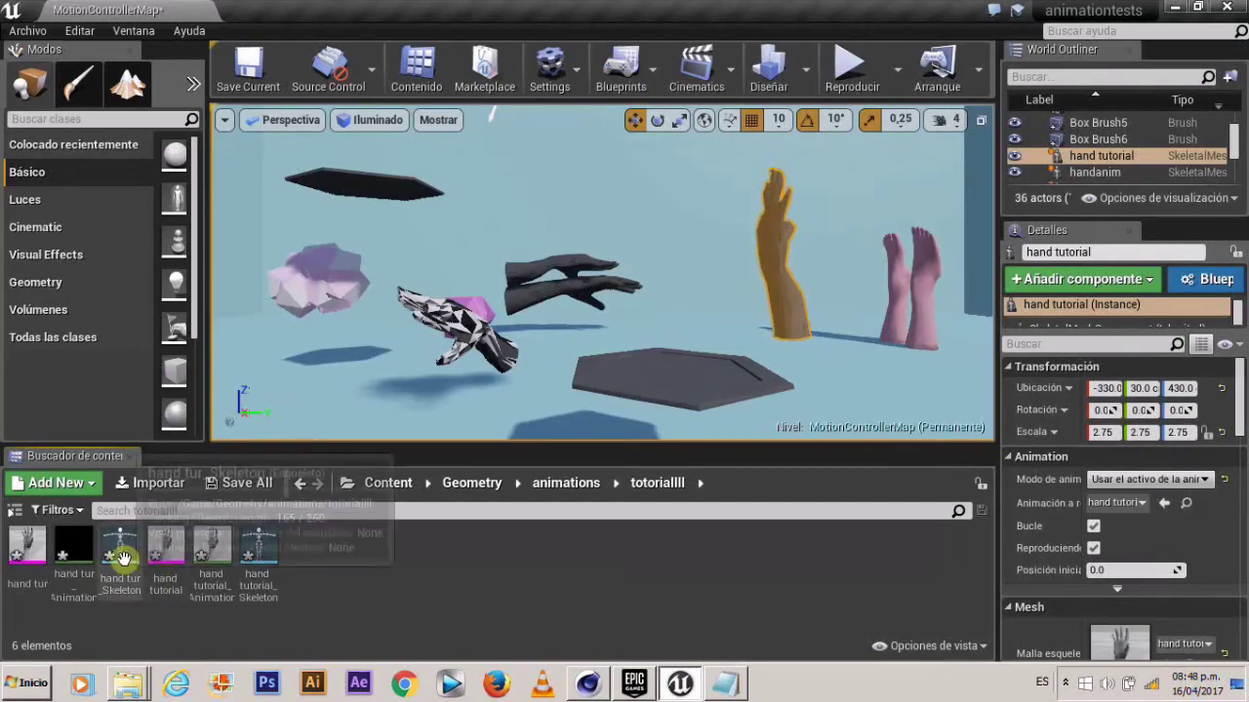
Place the hand tur animation in the level and move it beside the hand tutorial actor, at about -370, -20, 430.
{"action": "left_click_drag", "start_coordinate": [77, 561], "coordinate": [766, 338]}
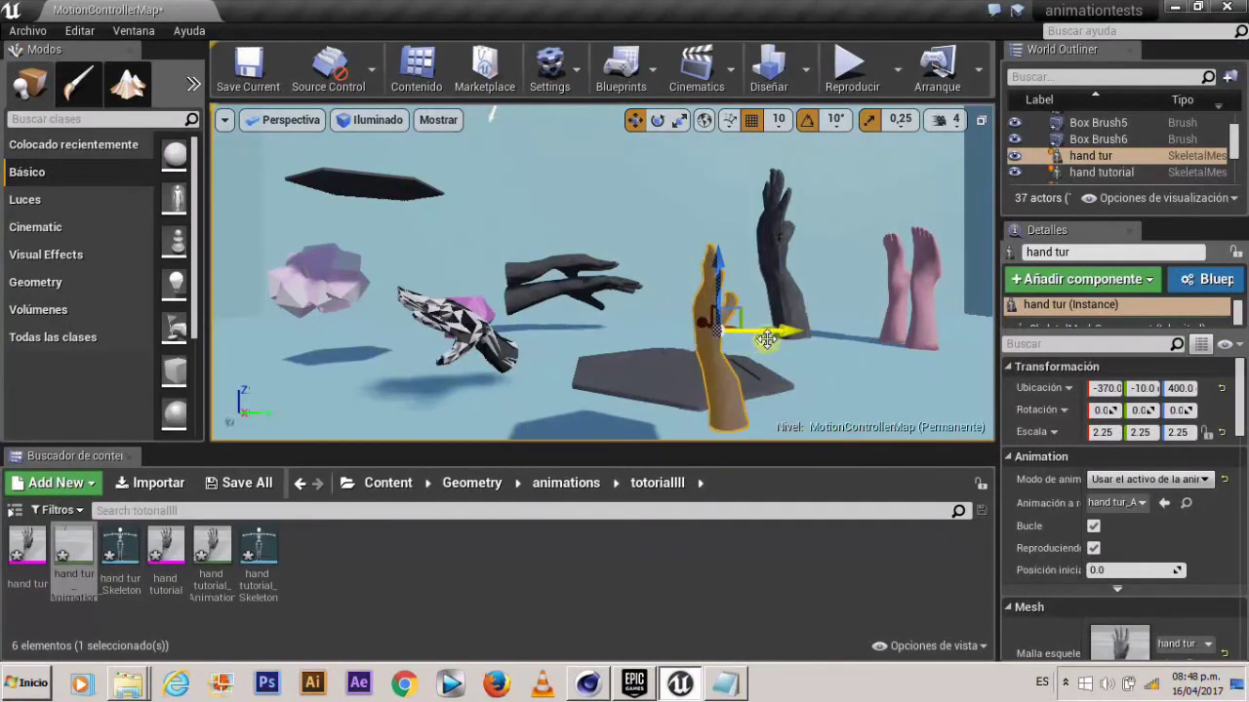
{"action": "left_click_drag", "start_coordinate": [716, 255], "coordinate": [714, 178]}
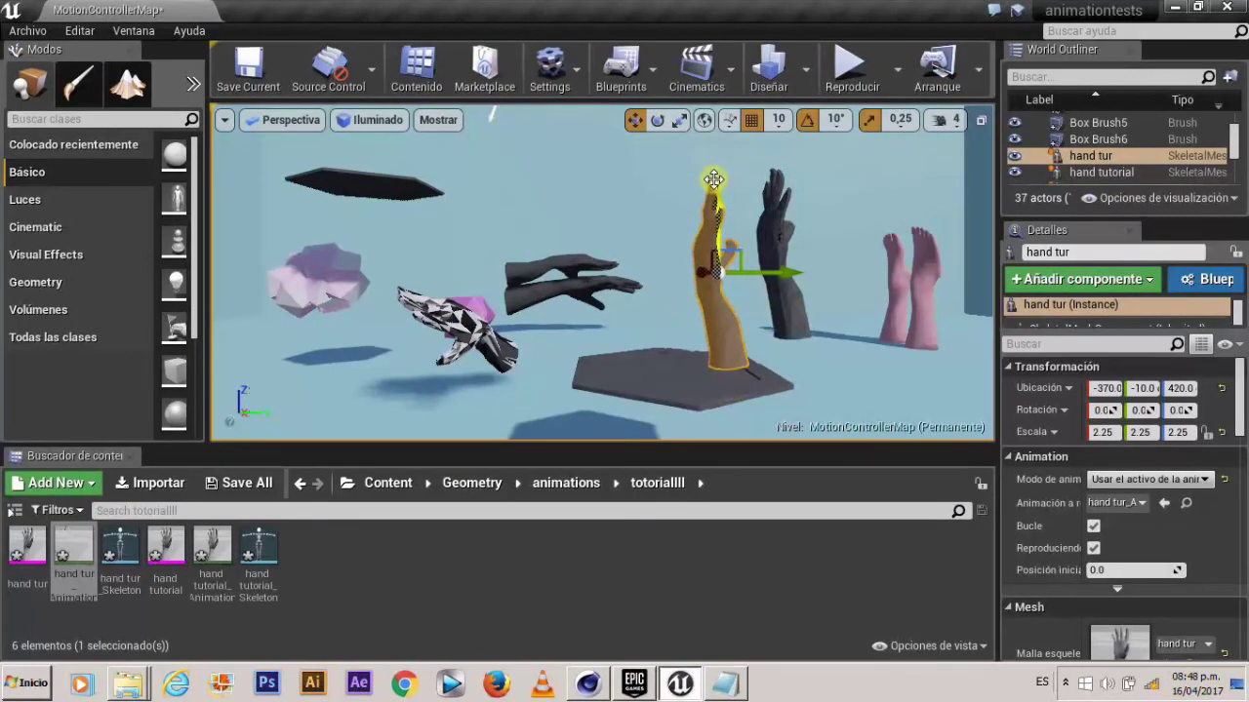
{"action": "left_click_drag", "start_coordinate": [743, 270], "coordinate": [687, 199]}
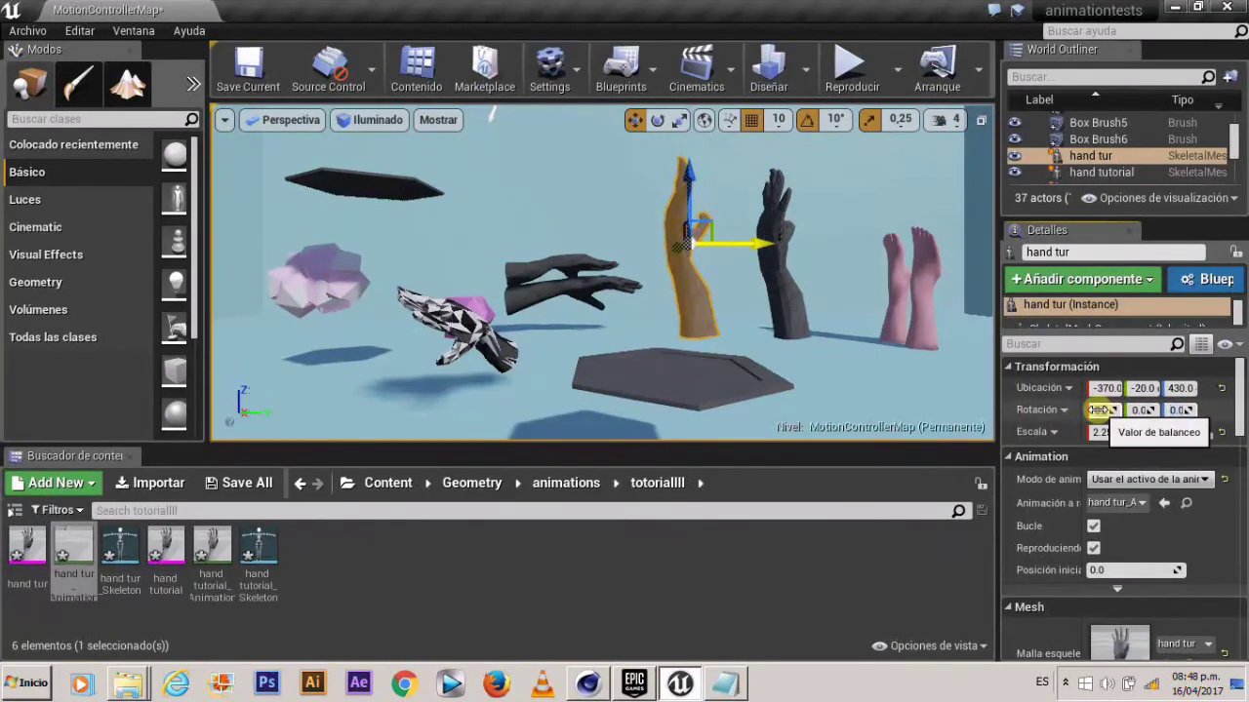
Set the hand tur actor's X rotation to 90° and lower it to a Z location of 420.
{"action": "type", "text": "0"}
{"action": "key", "text": "Return"}
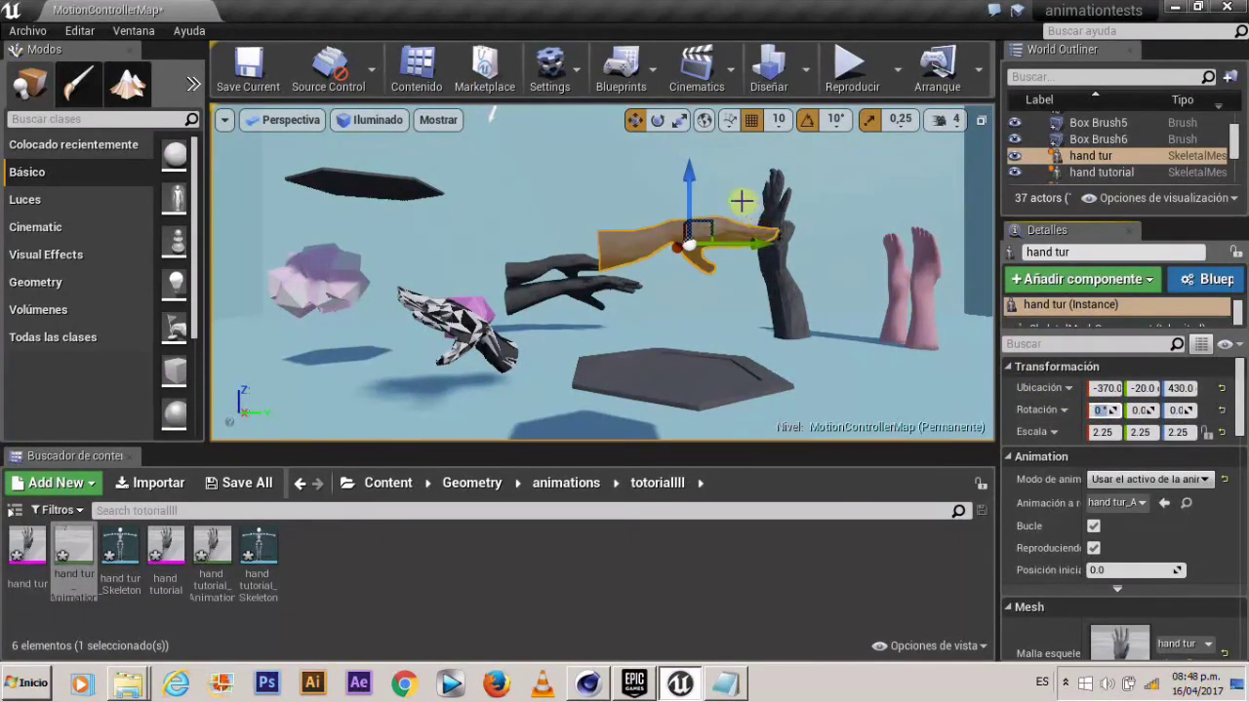
{"action": "left_click_drag", "start_coordinate": [685, 200], "coordinate": [690, 212]}
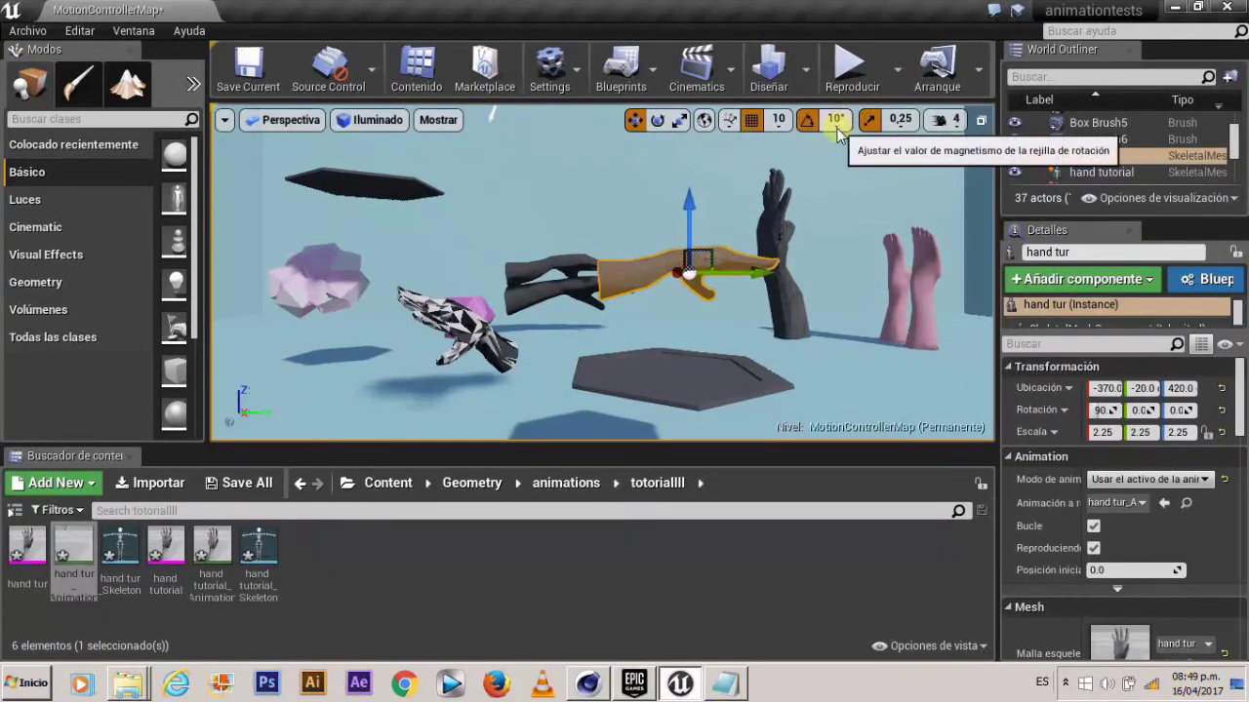
Run the level simulation to compare the animated hands, and stop it.
{"action": "left_click", "coordinate": [848, 65]}
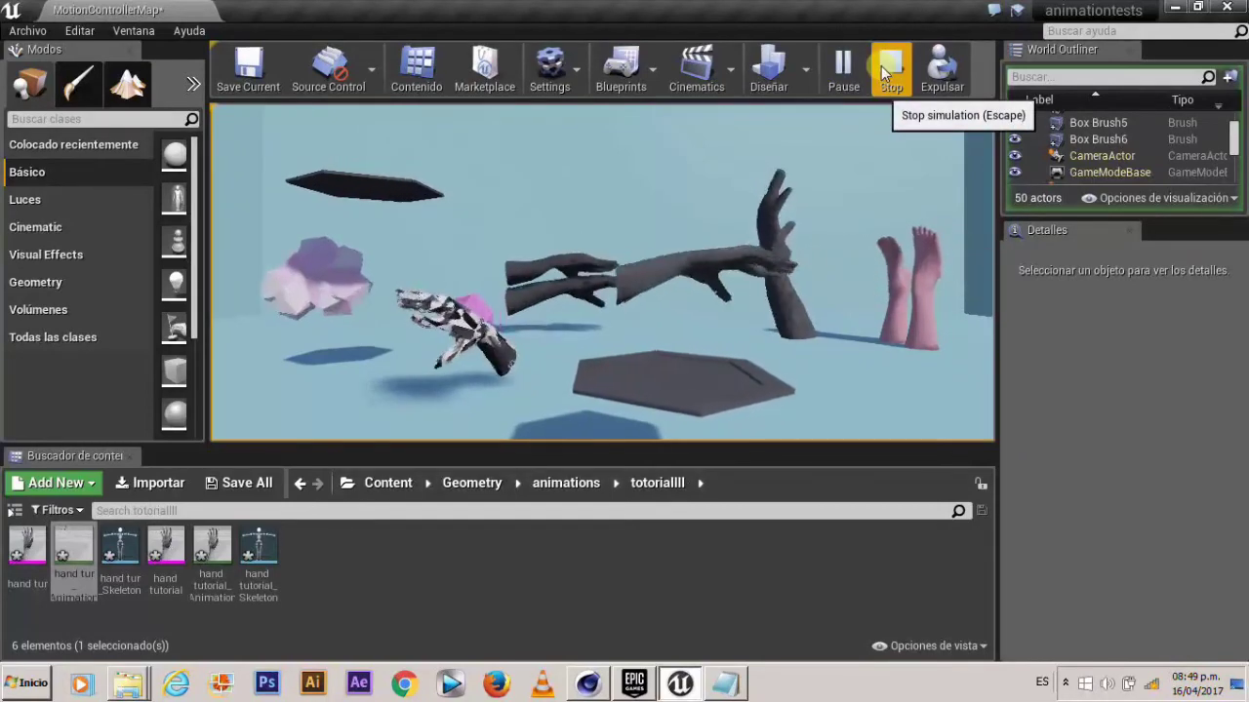
{"action": "left_click", "coordinate": [883, 72]}
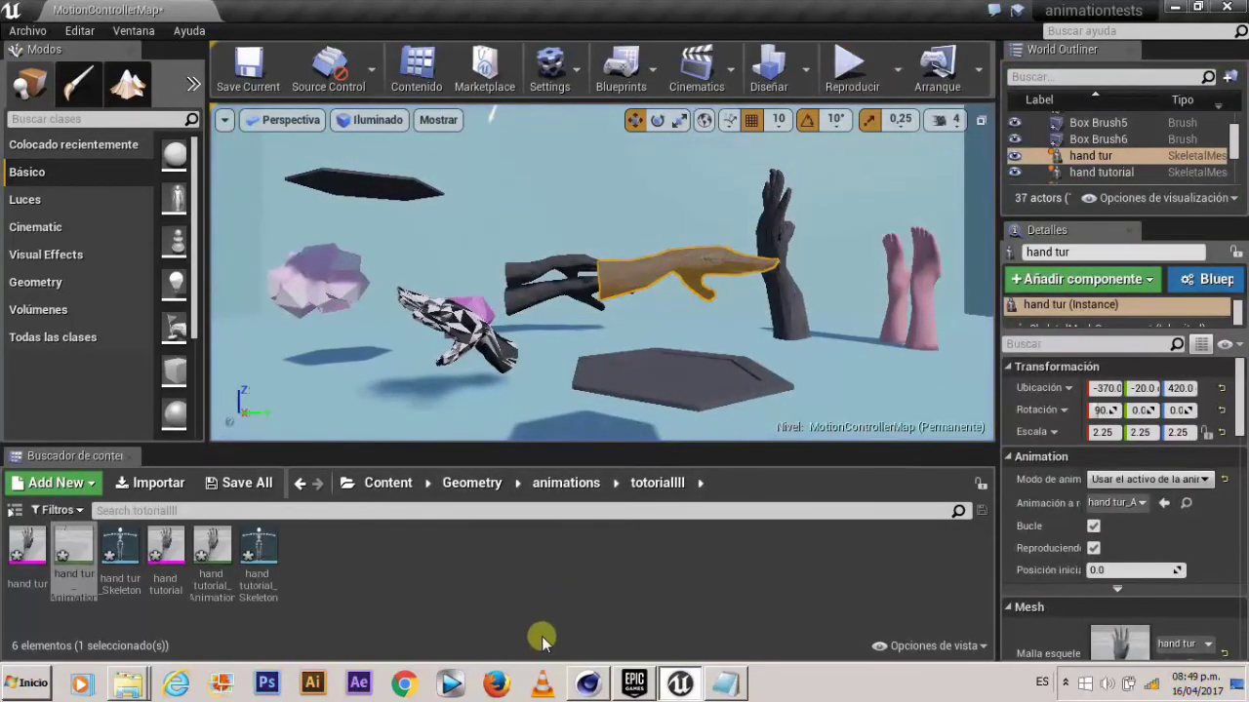
Switch to Cinema 4D, play and stop the baked hand's animation, and return to frame 0.
{"action": "left_click", "coordinate": [634, 686]}
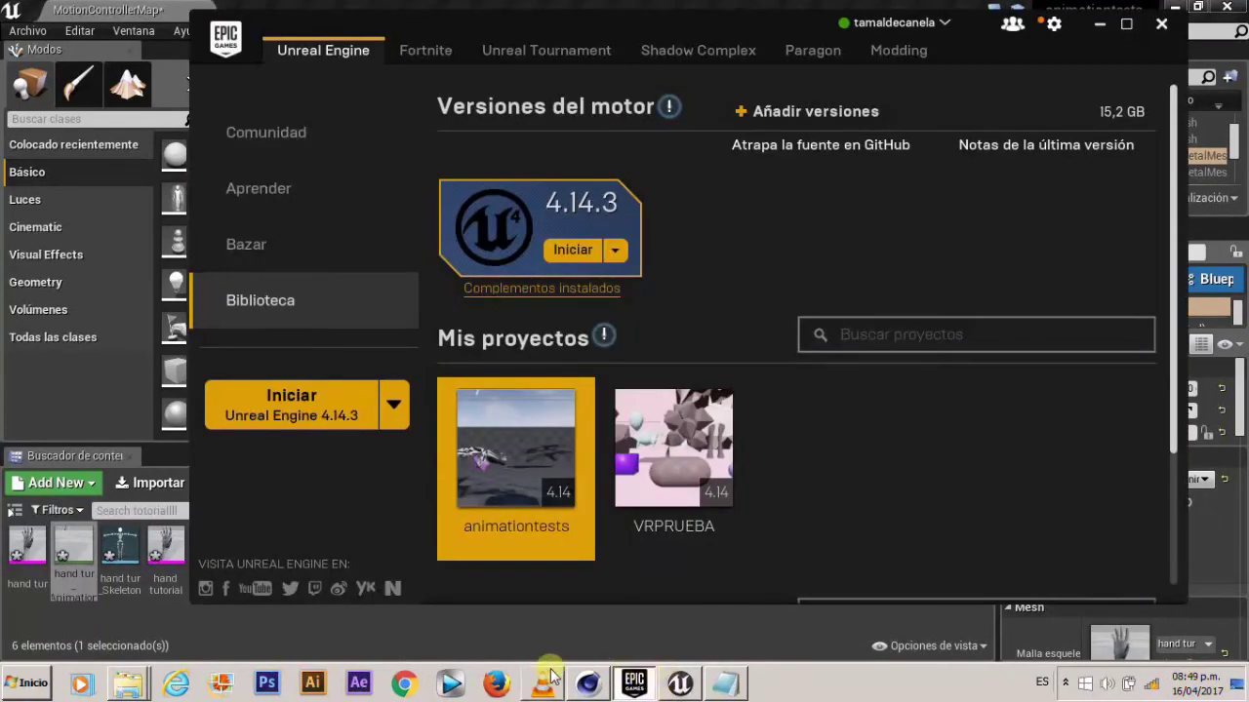
{"action": "left_click", "coordinate": [592, 685]}
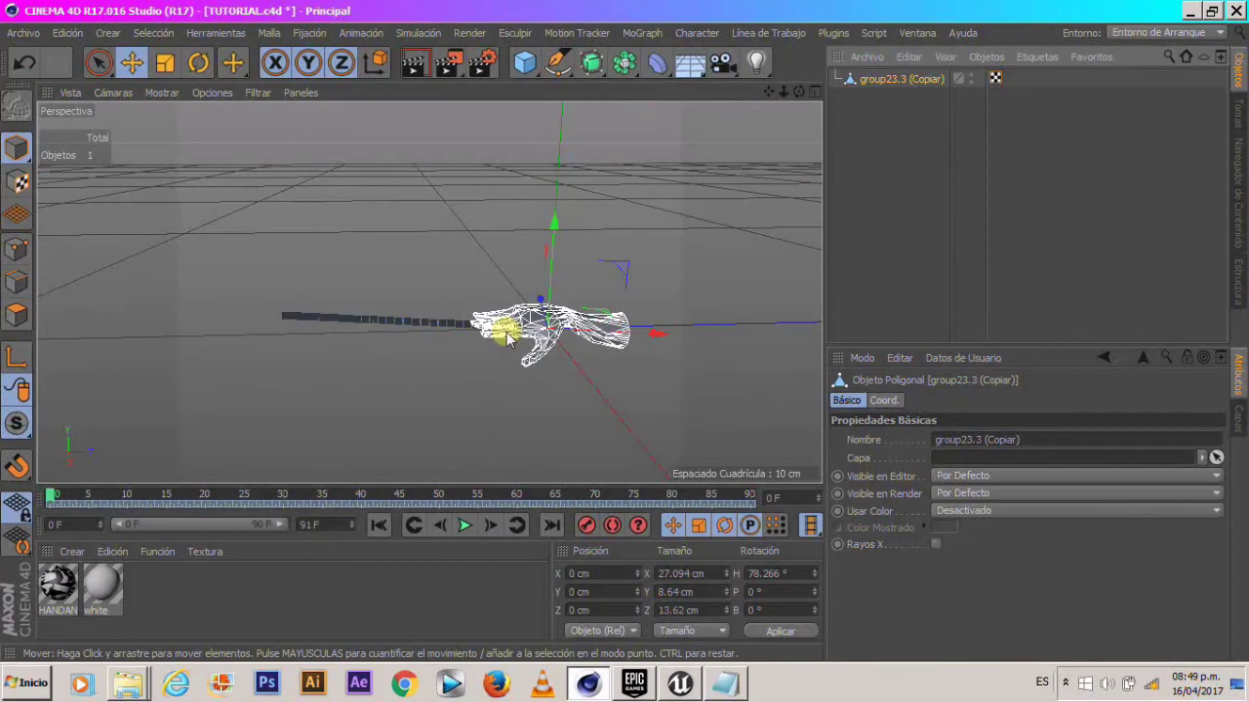
{"action": "left_click_drag", "start_coordinate": [433, 404], "coordinate": [464, 372], "text": "alt"}
{"action": "scroll", "coordinate": [469, 371], "scroll_direction": "up", "scroll_amount": 2}
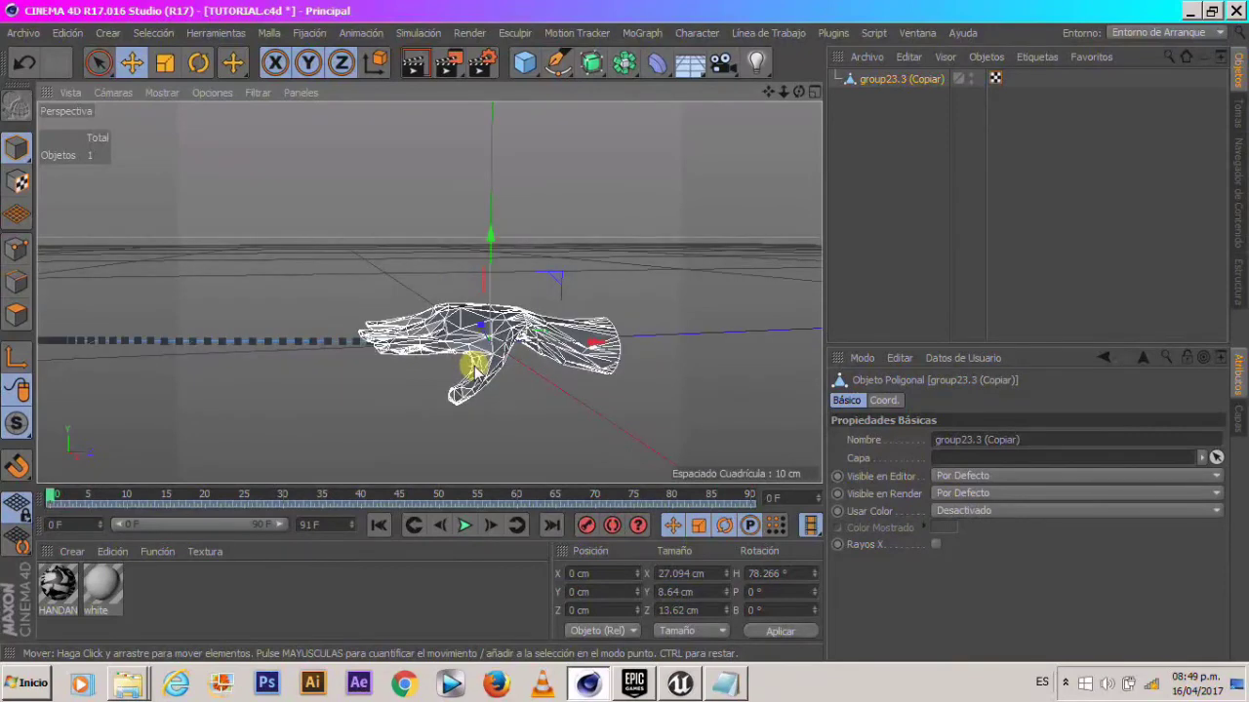
{"action": "left_click_drag", "start_coordinate": [350, 216], "coordinate": [419, 306], "text": "alt"}
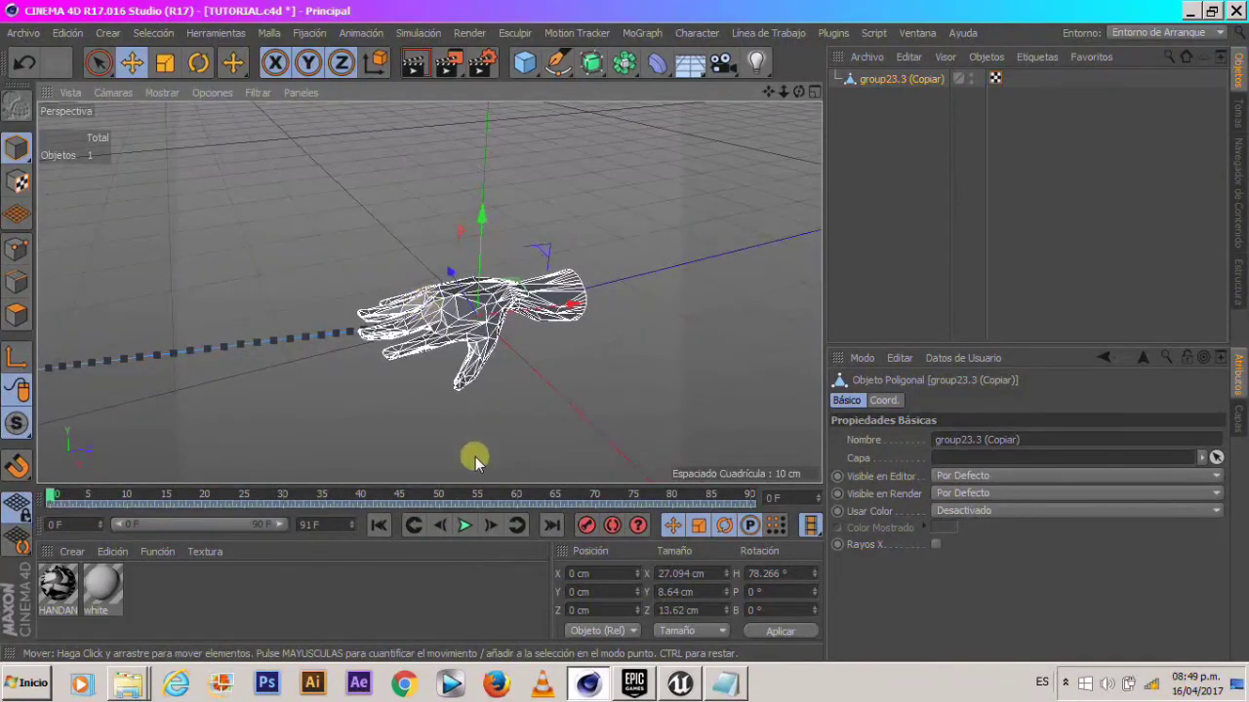
{"action": "left_click_drag", "start_coordinate": [474, 461], "coordinate": [516, 507], "text": "alt"}
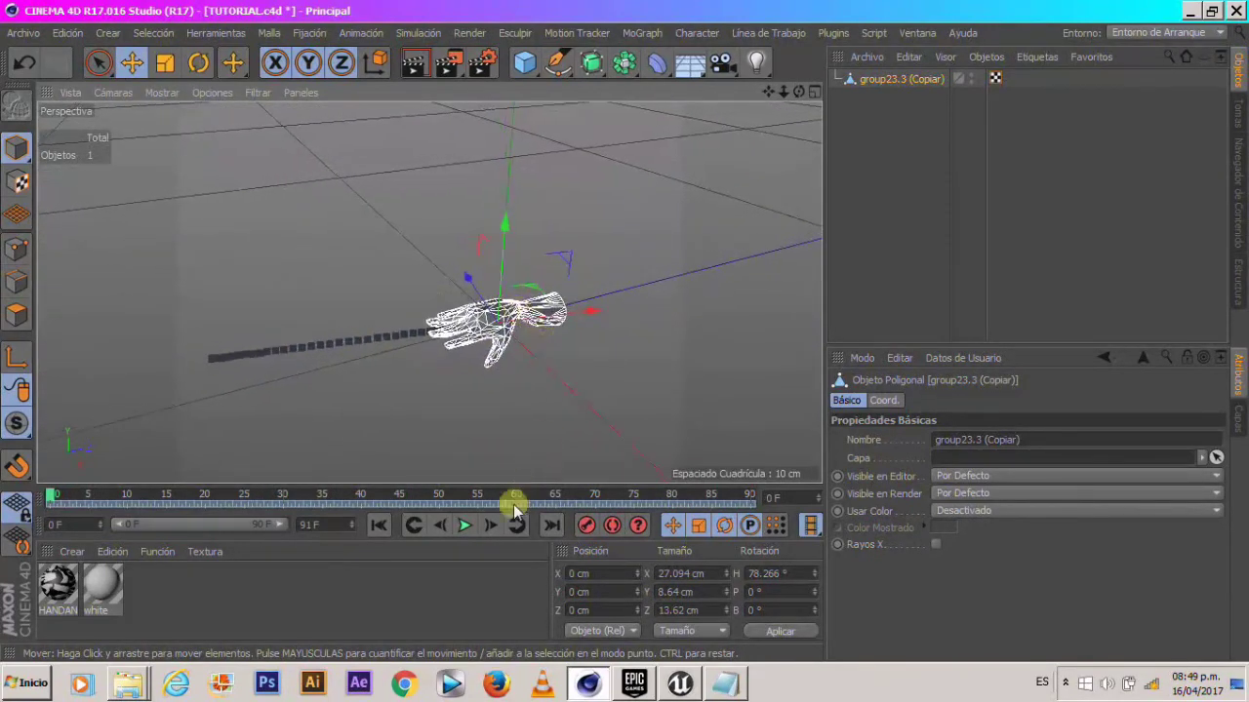
{"action": "left_click", "coordinate": [467, 524]}
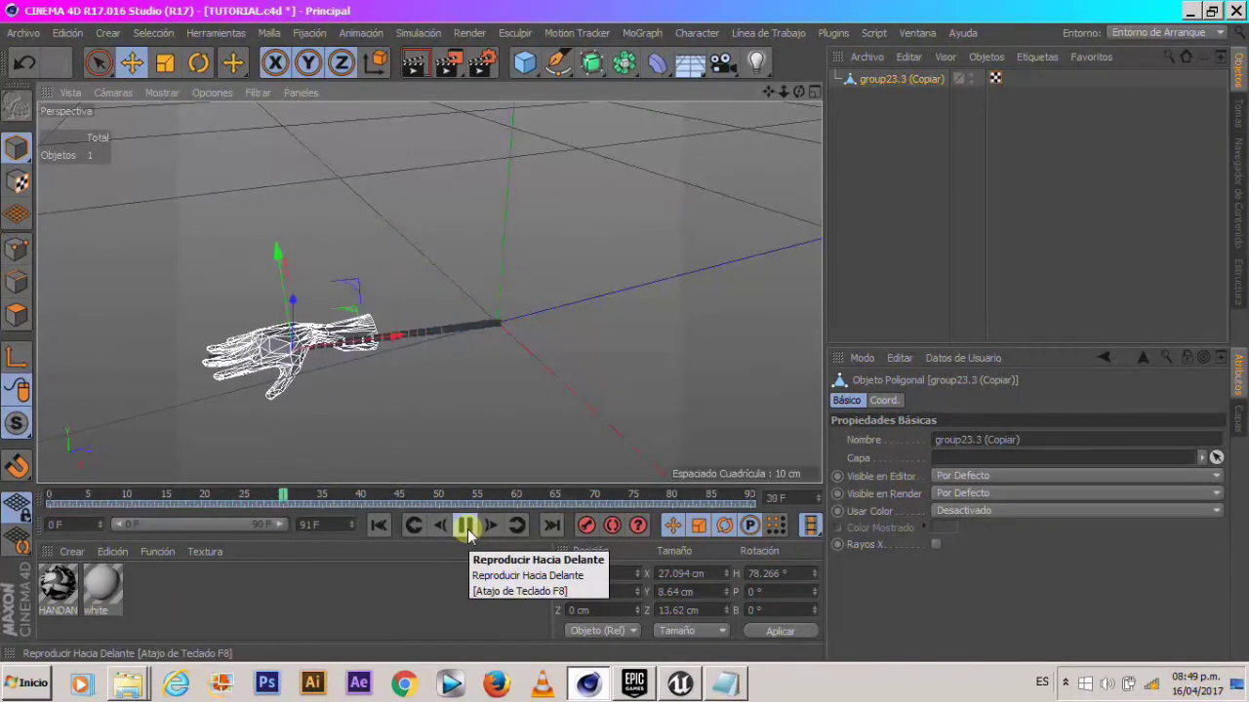
{"action": "left_click", "coordinate": [467, 525]}
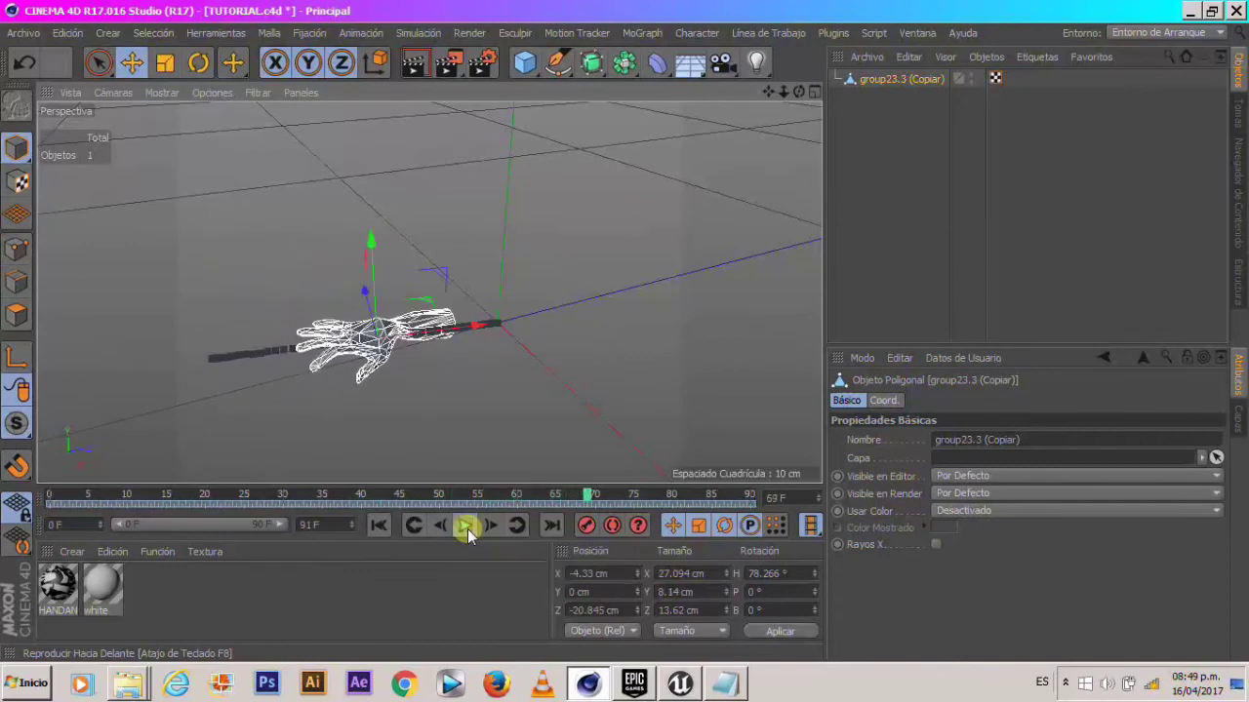
{"action": "left_click", "coordinate": [378, 525]}
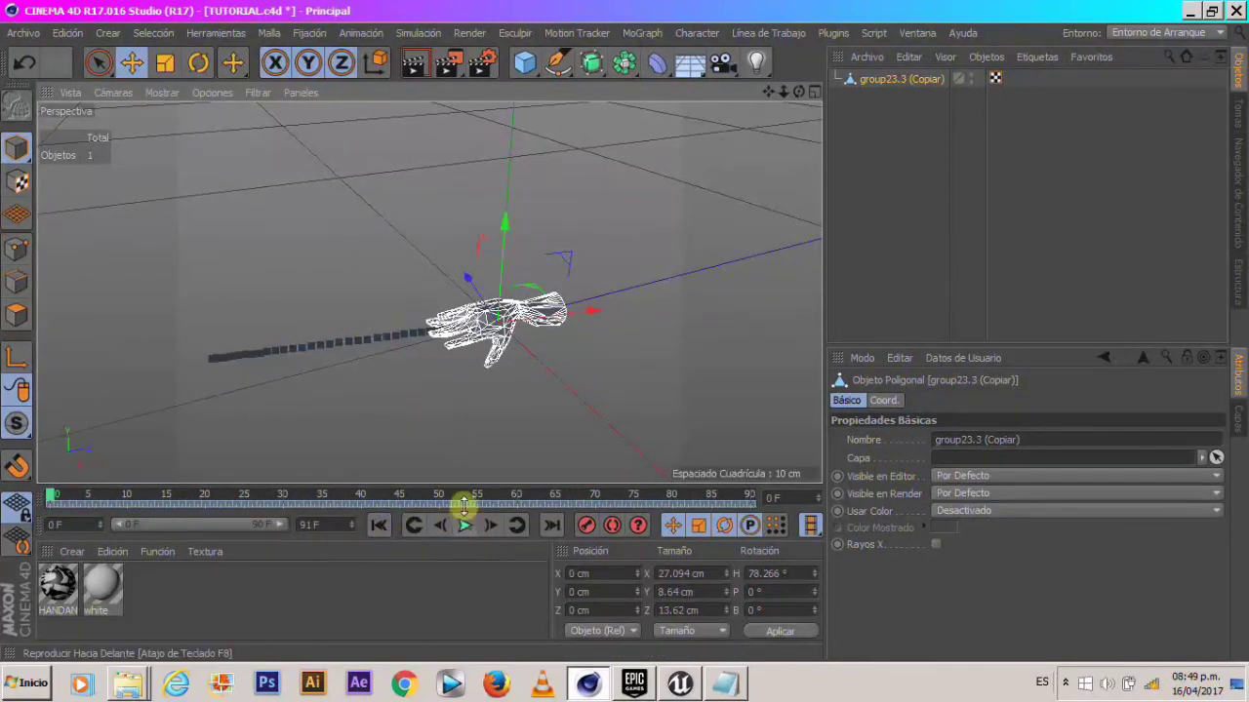
{"action": "left_click_drag", "start_coordinate": [476, 382], "coordinate": [374, 337], "text": "alt"}
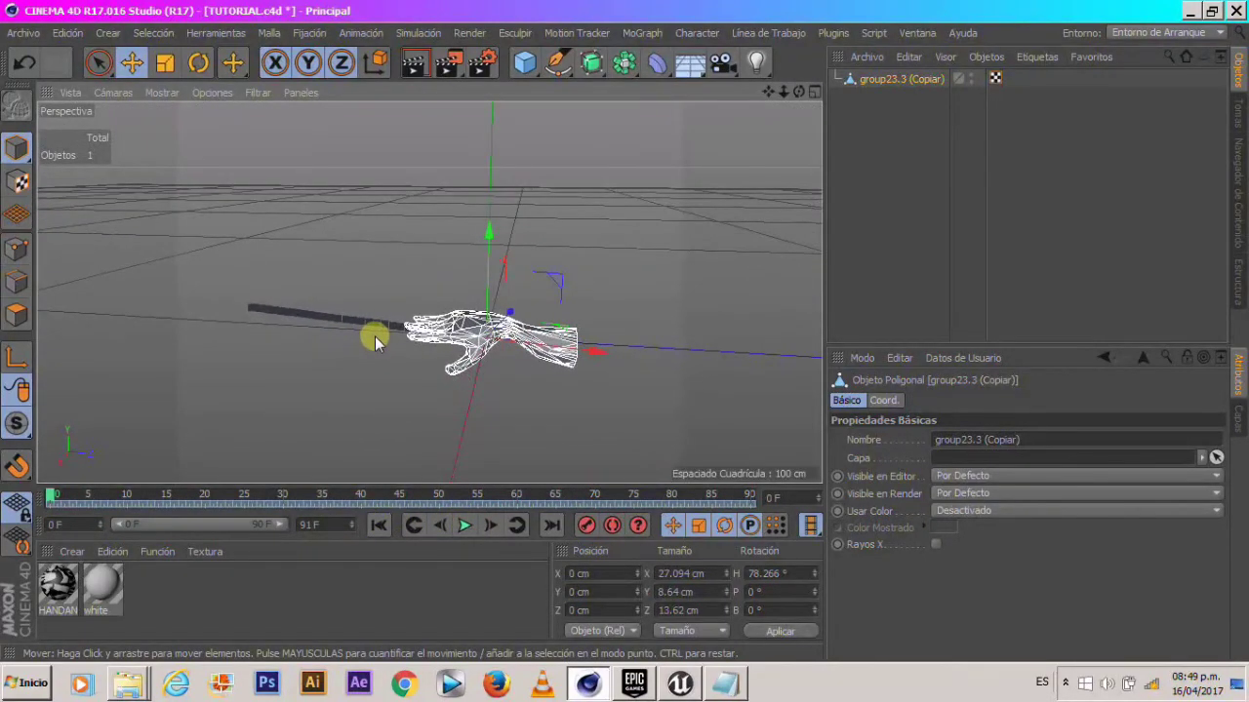